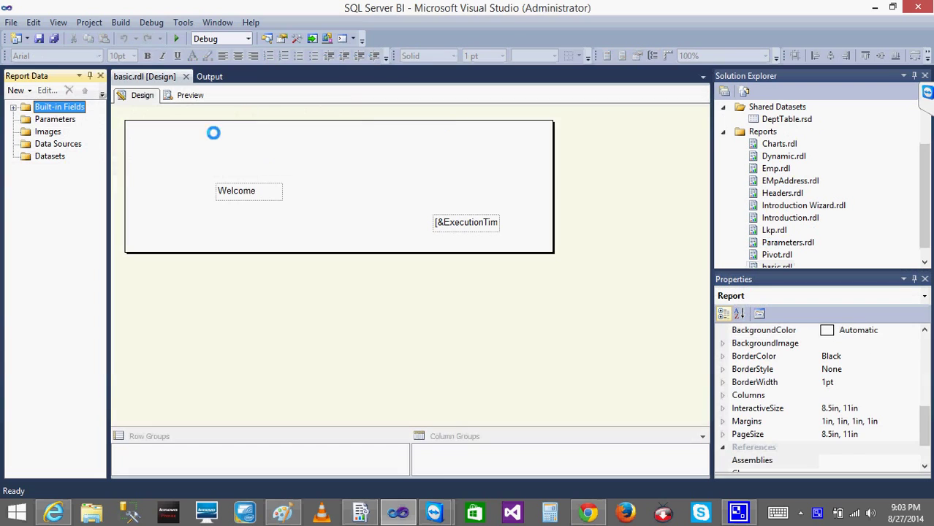
Preview the basic report, inspect its Welcome and execution time text boxes in the design, and preview it again
click(190, 95)
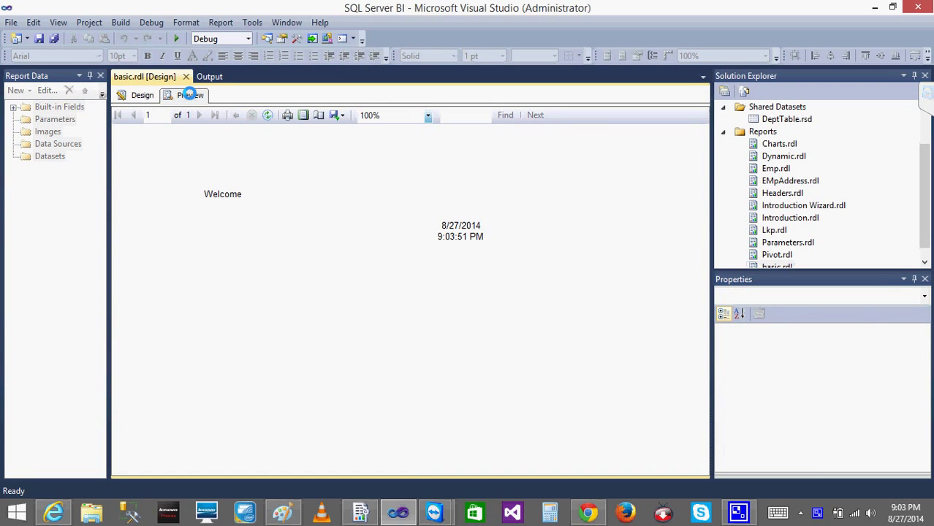
click(150, 95)
double_click(227, 191)
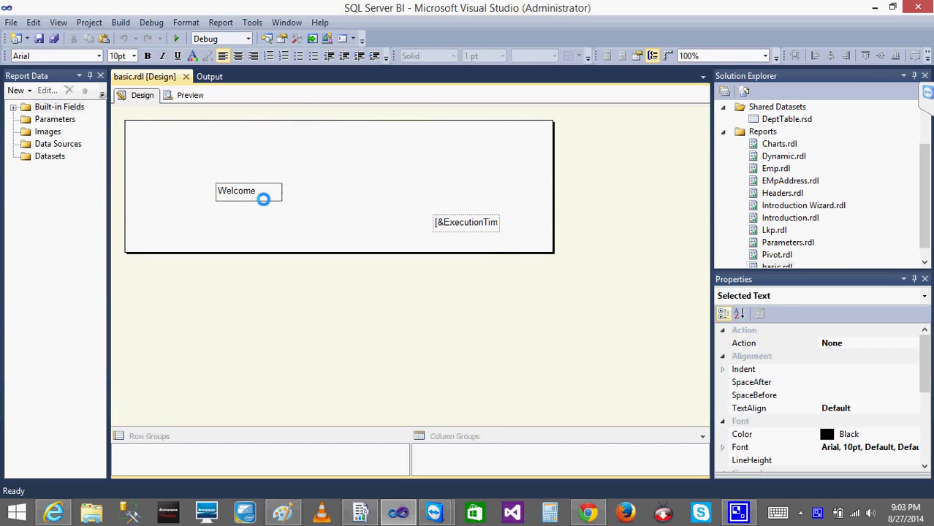
key(Escape)
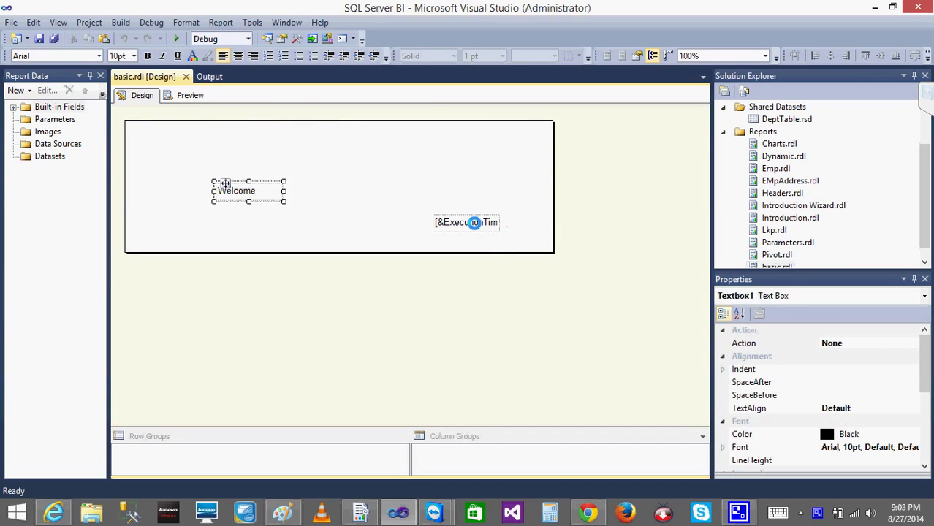
double_click(474, 222)
click(277, 129)
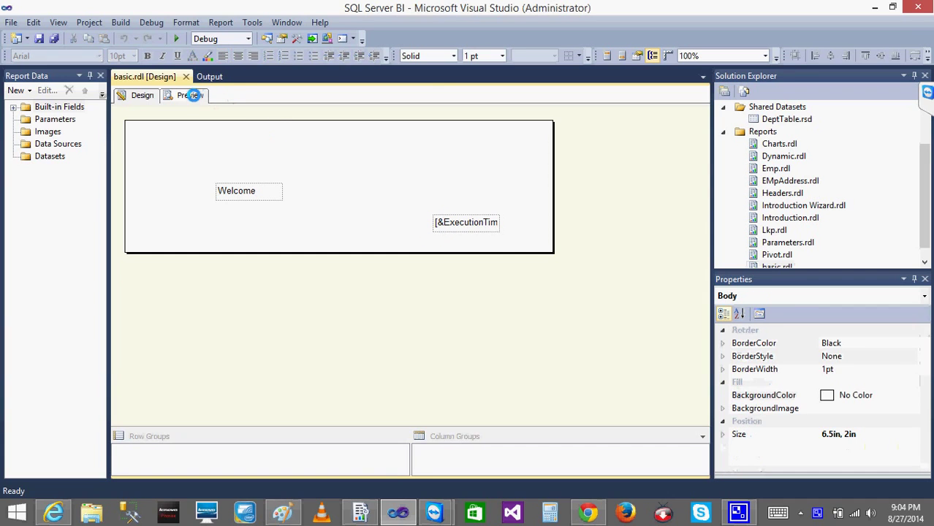
click(190, 95)
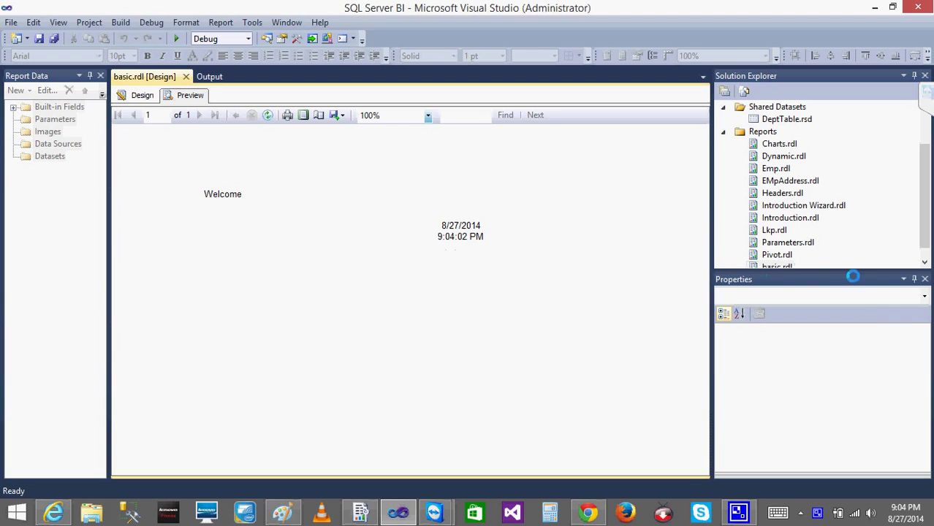
Deploy basic.rdl to the report server and check the build and deployment output
right_click(779, 266)
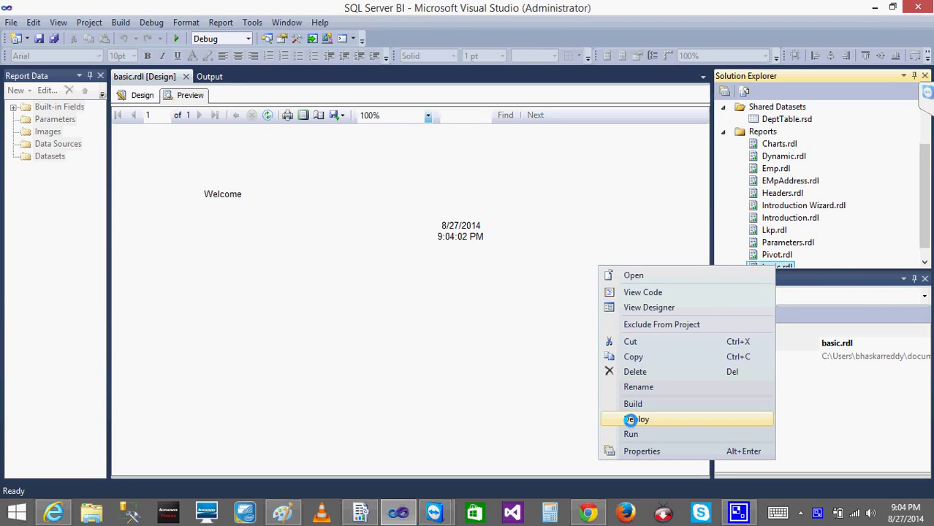
click(630, 419)
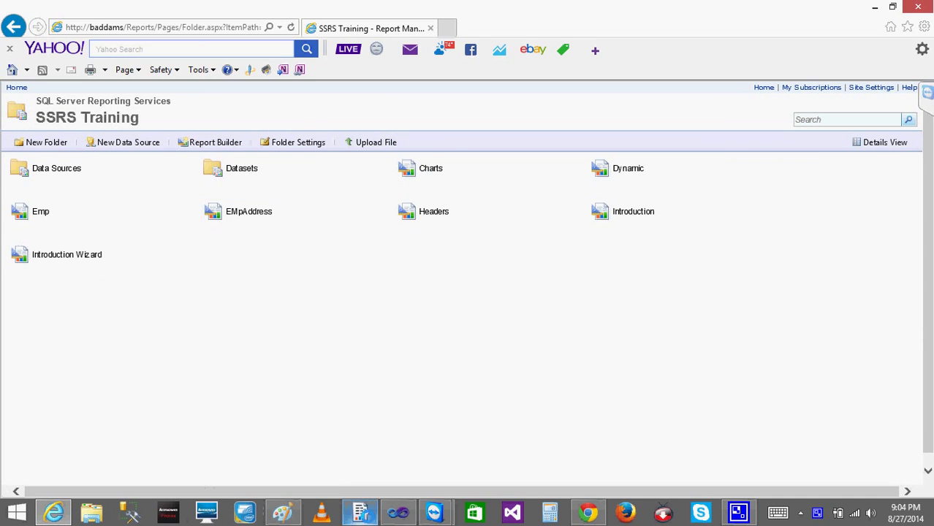
click(398, 513)
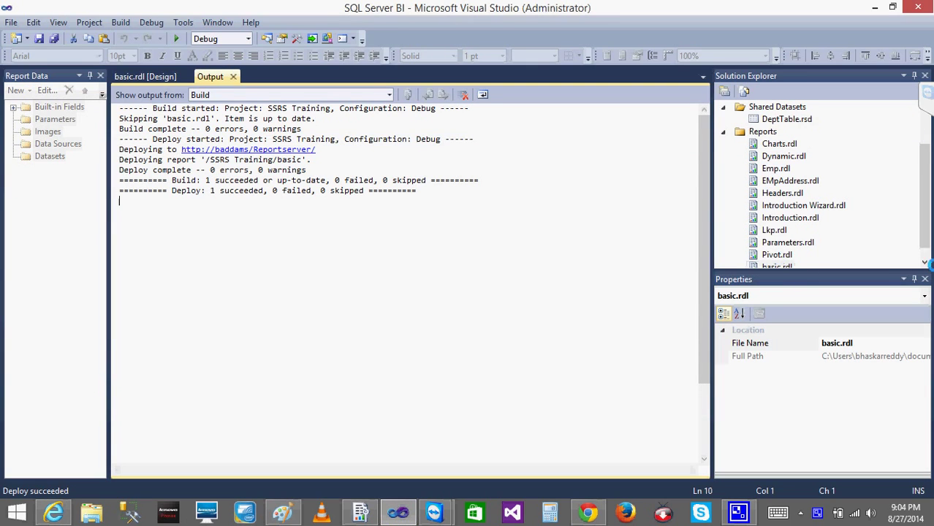
click(925, 262)
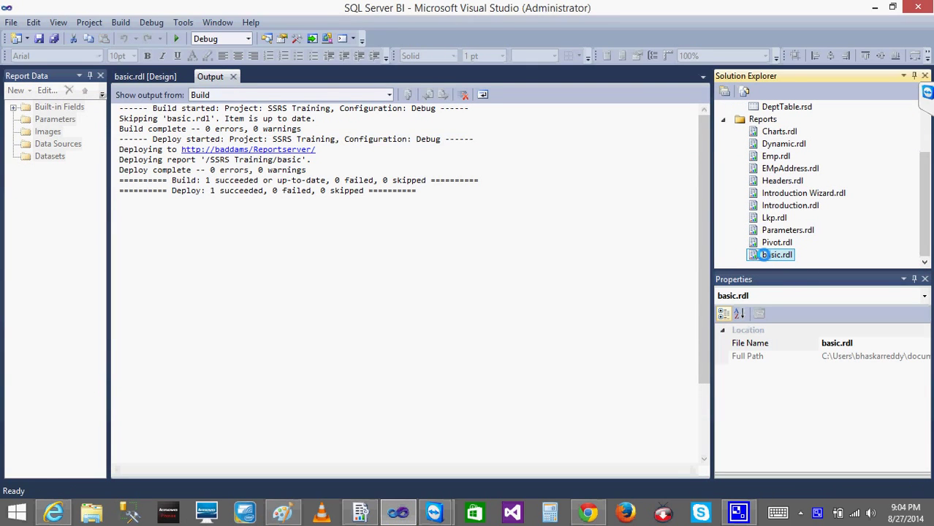
Switch to Internet Explorer, refresh the SSRS Training folder, and open the basic report's management properties
click(54, 512)
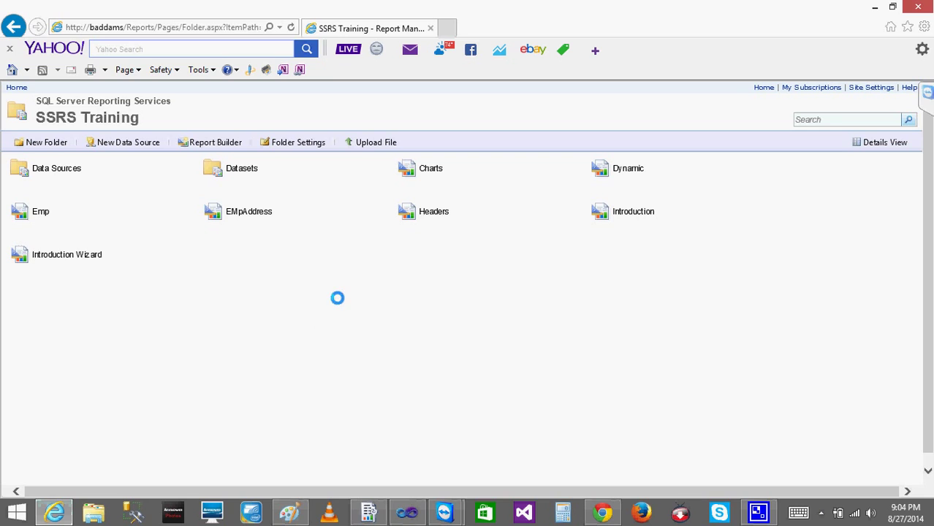
click(290, 27)
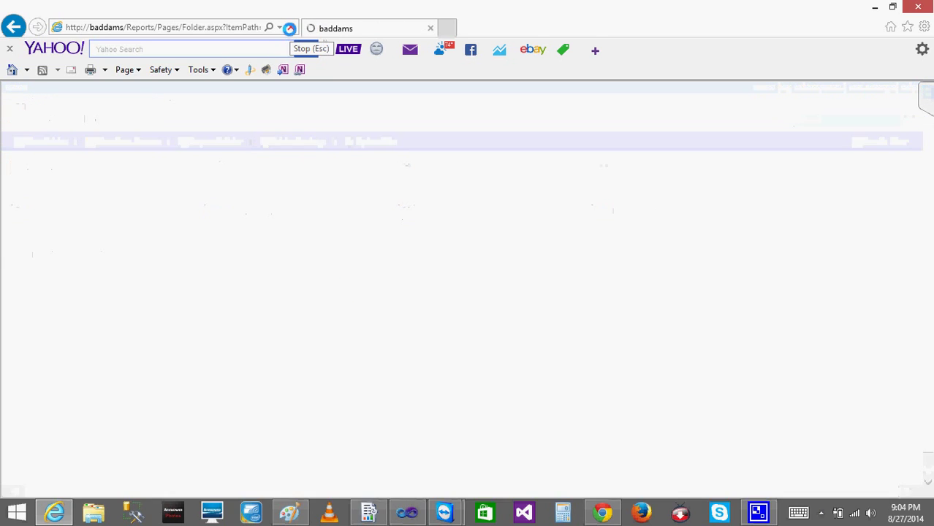
mouse_move(423, 163)
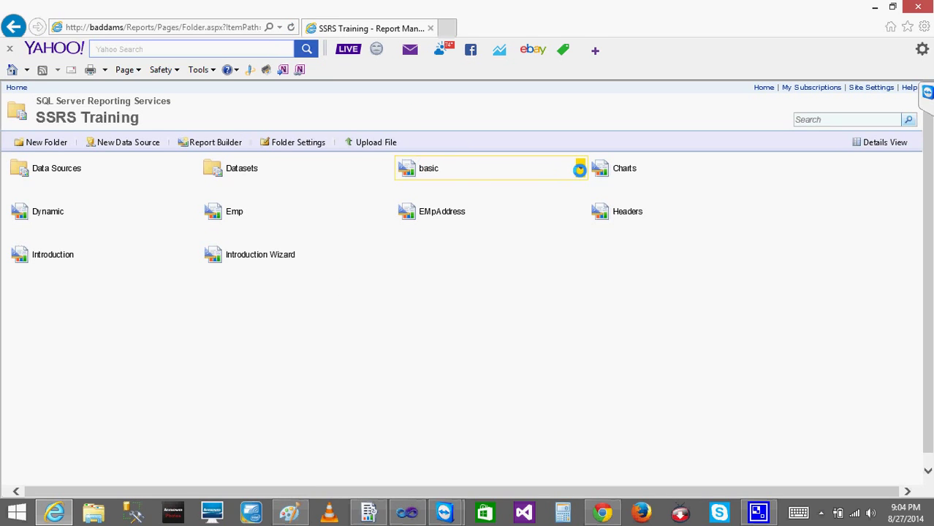
click(579, 169)
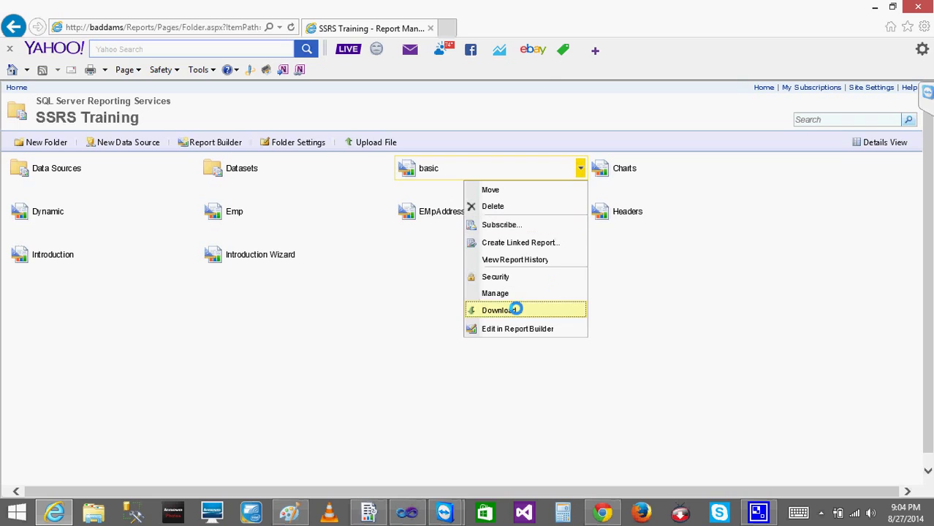
click(495, 293)
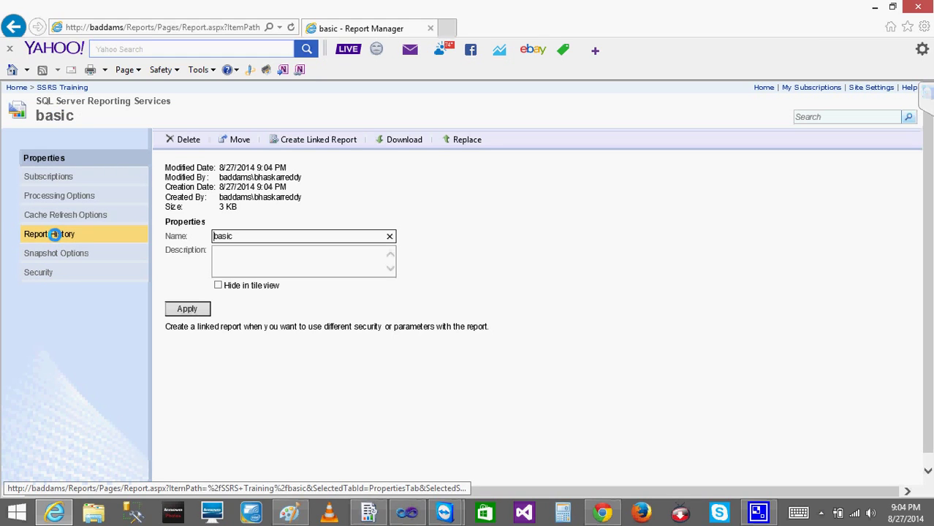
In the snapshot options, enable storing all snapshots in history and scheduled snapshots, with a report-specific schedule of every 0 hours and 1 minute
click(48, 254)
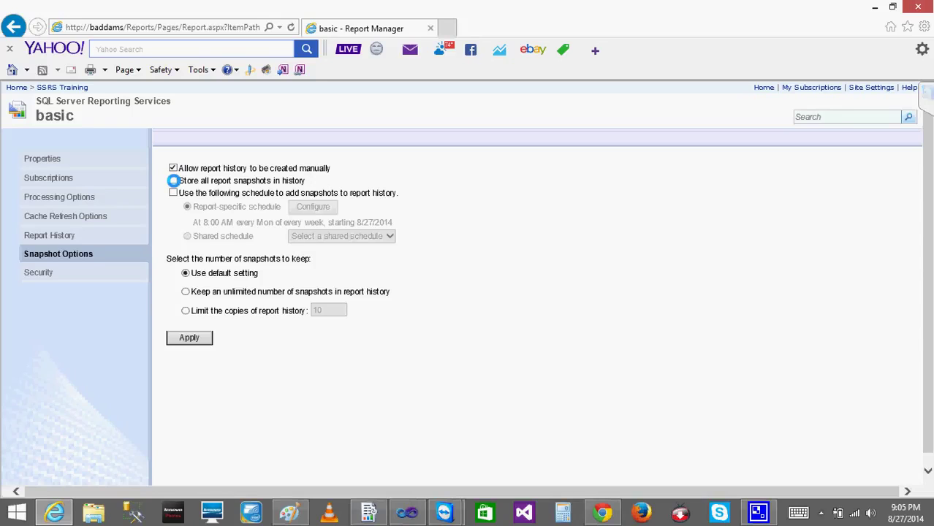
click(173, 181)
click(172, 192)
click(320, 206)
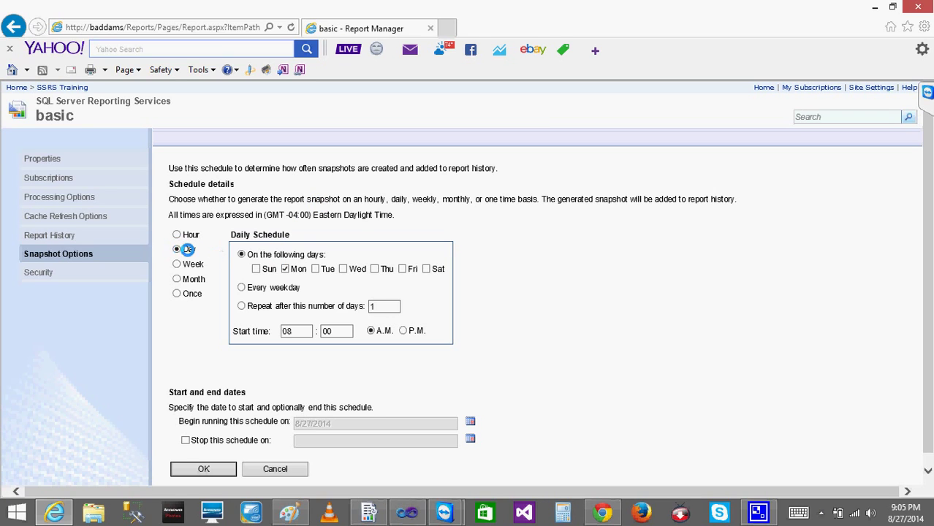
click(175, 235)
click(266, 267)
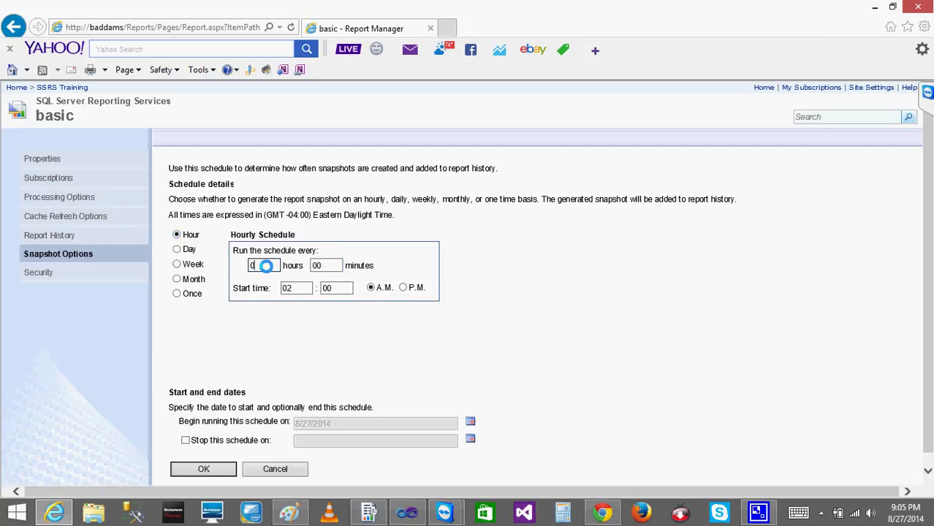
key(Tab)
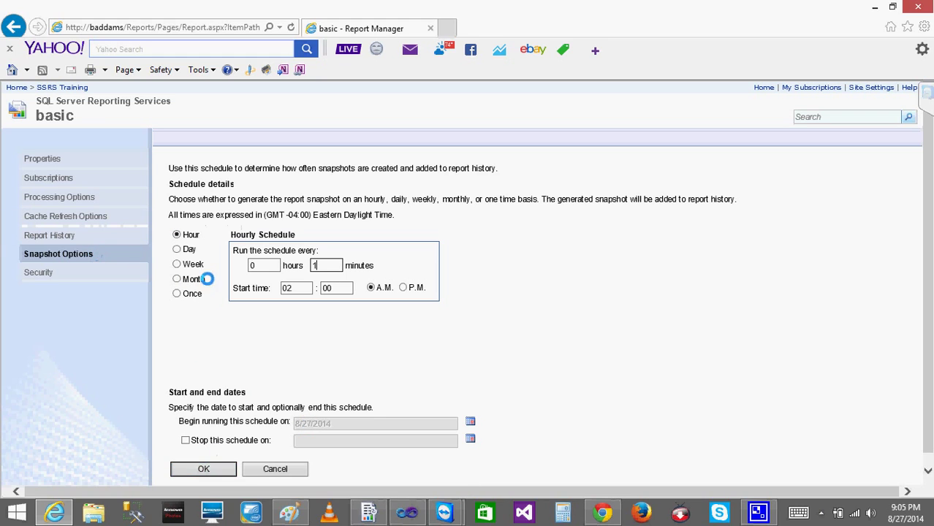
click(206, 468)
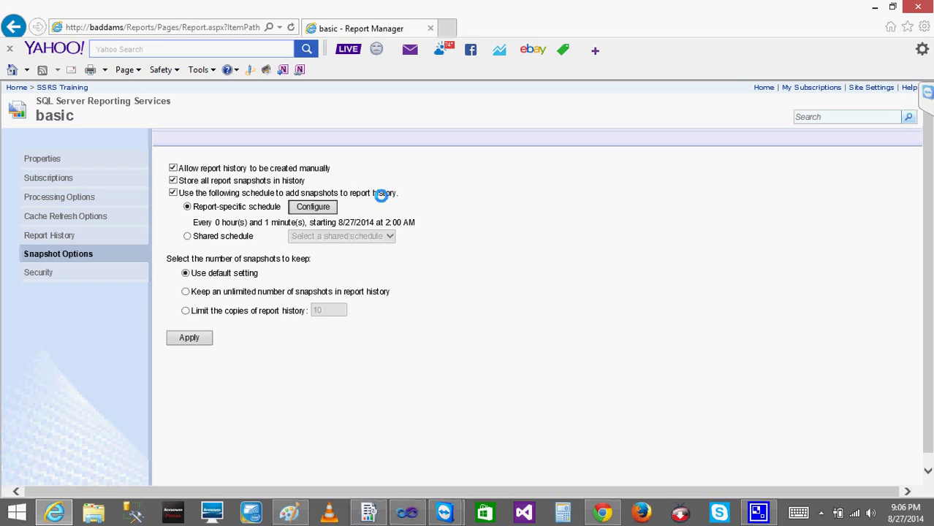
Review the report-specific snapshot schedule and the basic report's history, and return to the snapshot options
click(324, 206)
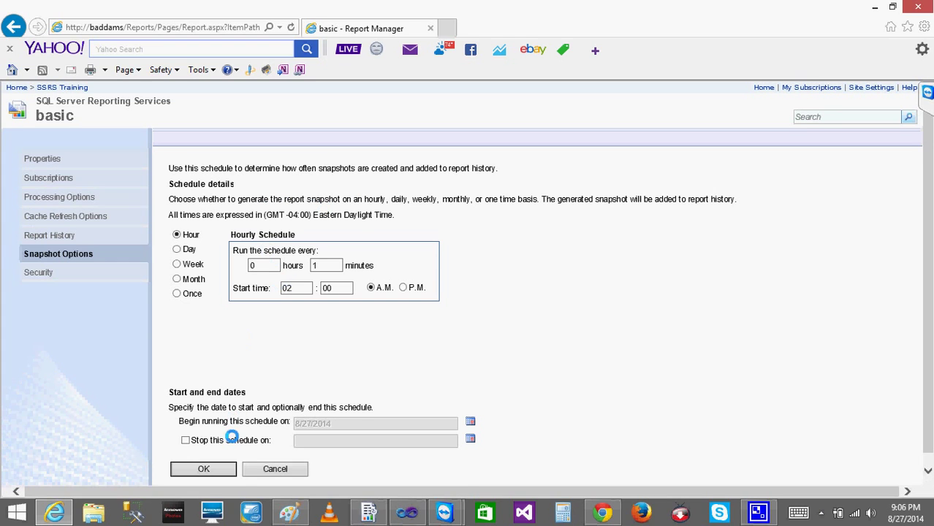
click(204, 469)
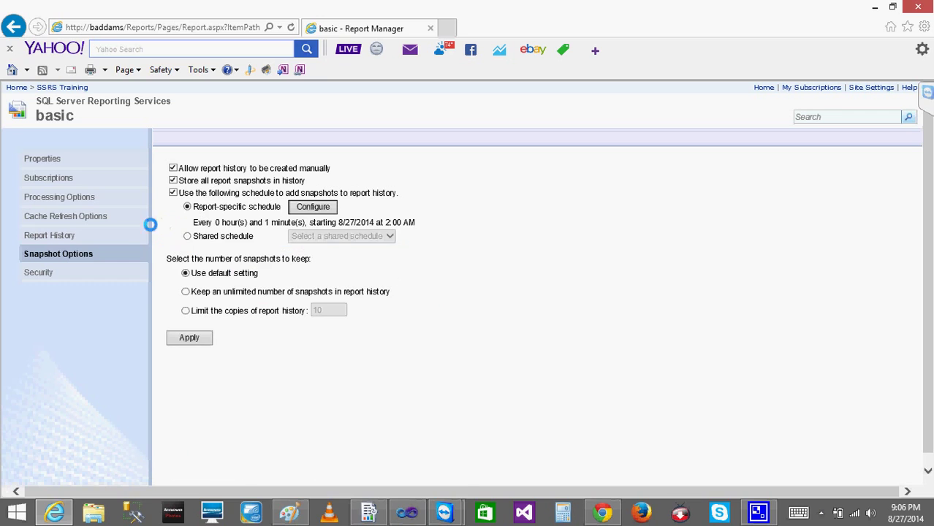
click(64, 236)
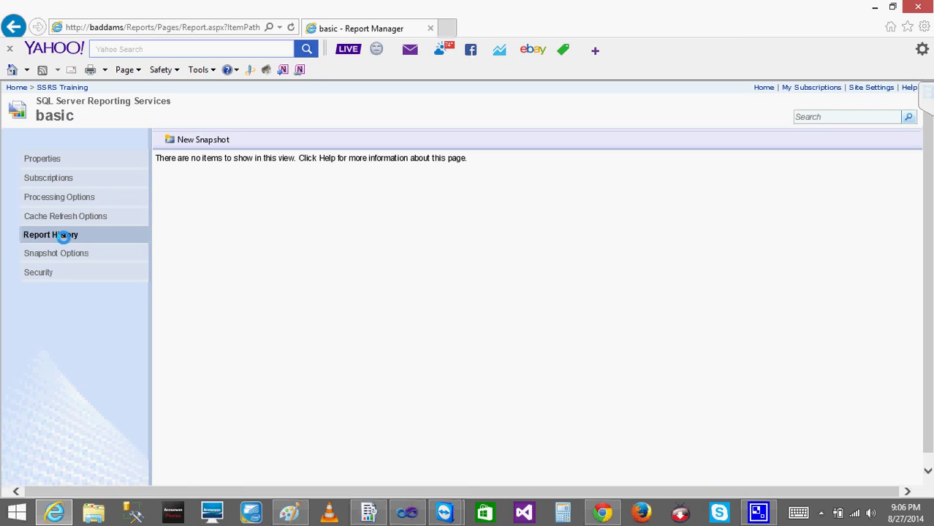
click(68, 254)
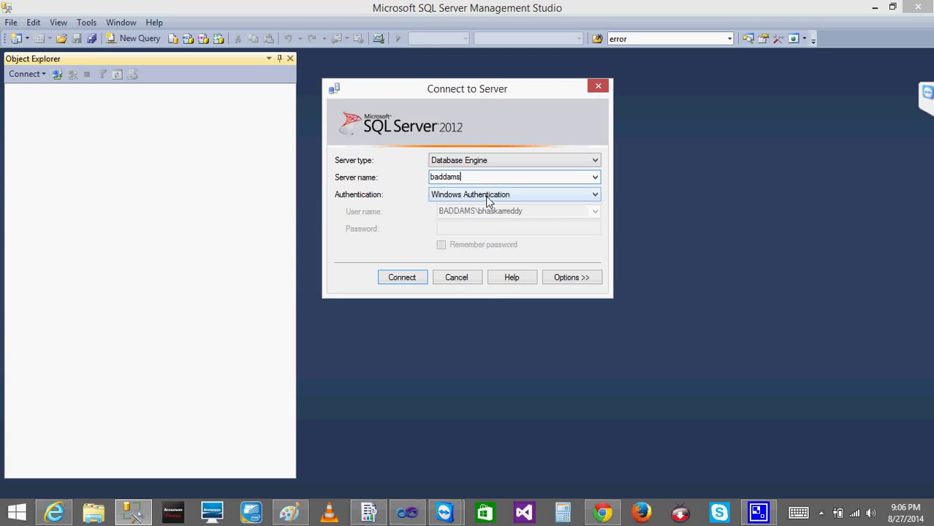
Connect to the Database Engine in SQL Server Management Studio with Windows Authentication, and expand and refresh the SQL Server Agent jobs
click(404, 278)
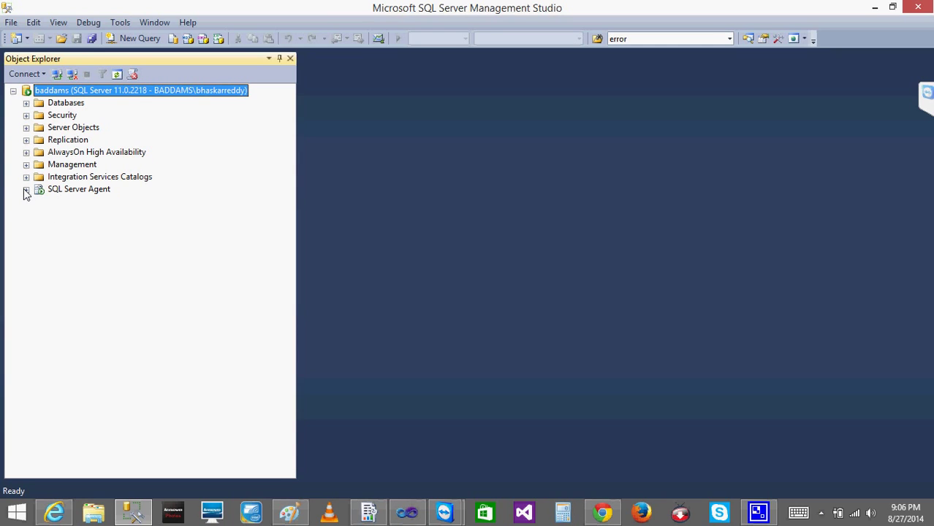
click(25, 190)
click(38, 203)
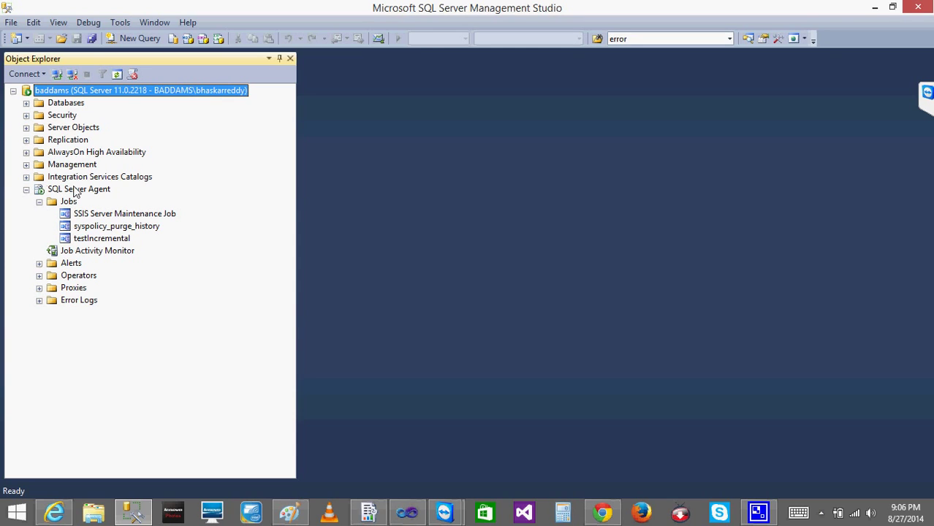
right_click(71, 205)
click(128, 340)
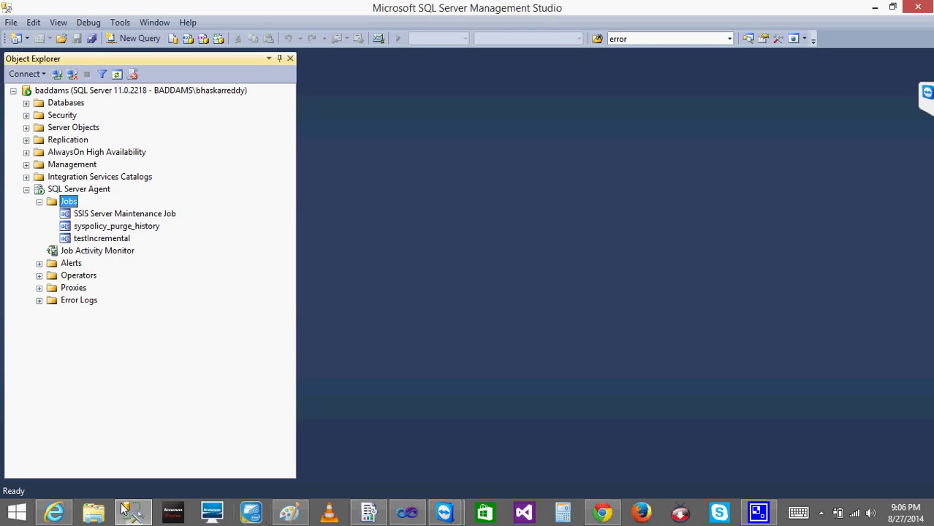
Switch back to Internet Explorer, check the basic report's history, and reopen its snapshot options
click(410, 516)
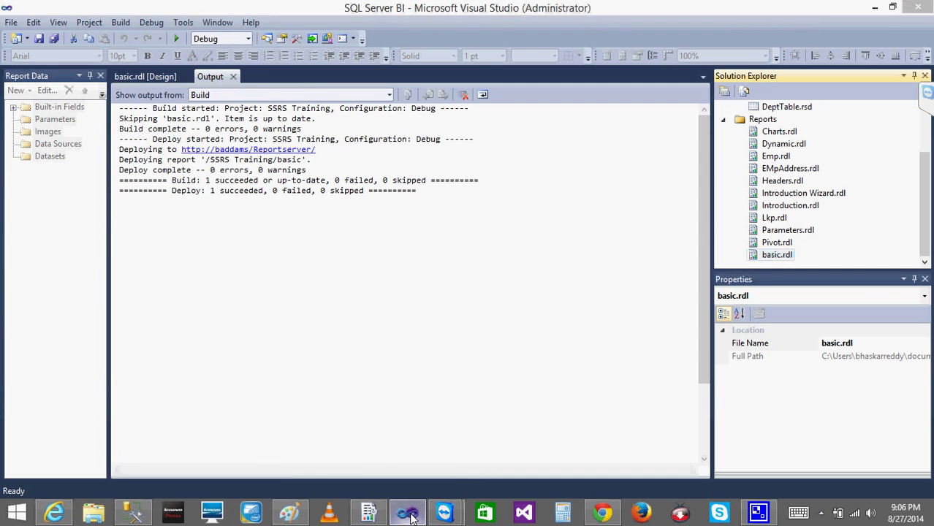
click(409, 515)
click(55, 513)
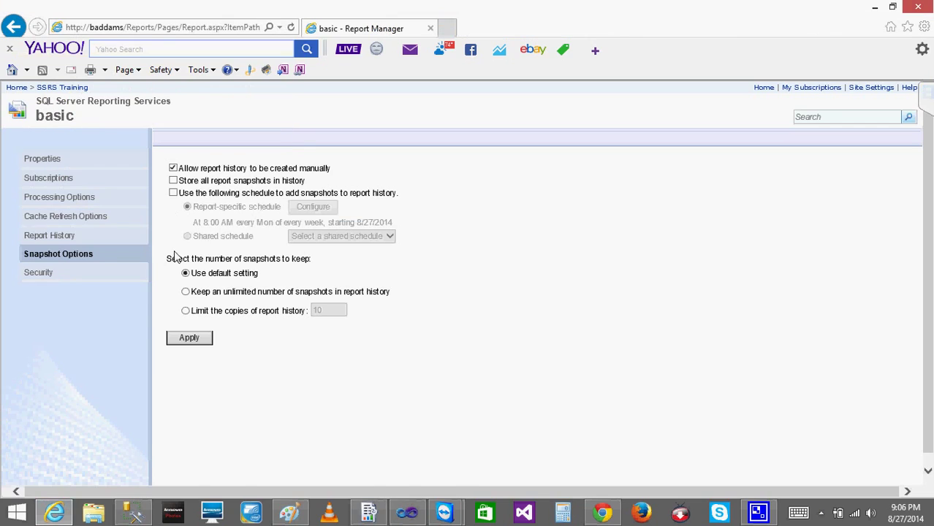
click(74, 236)
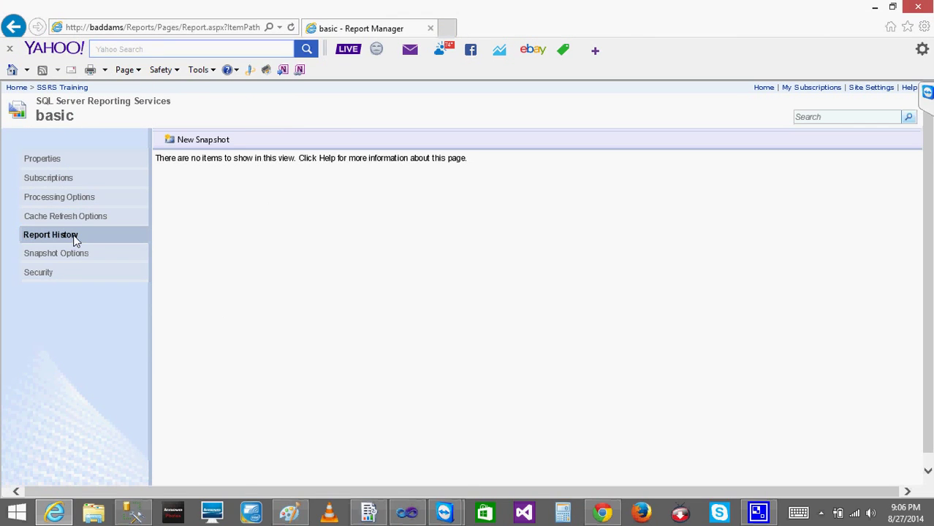
click(63, 255)
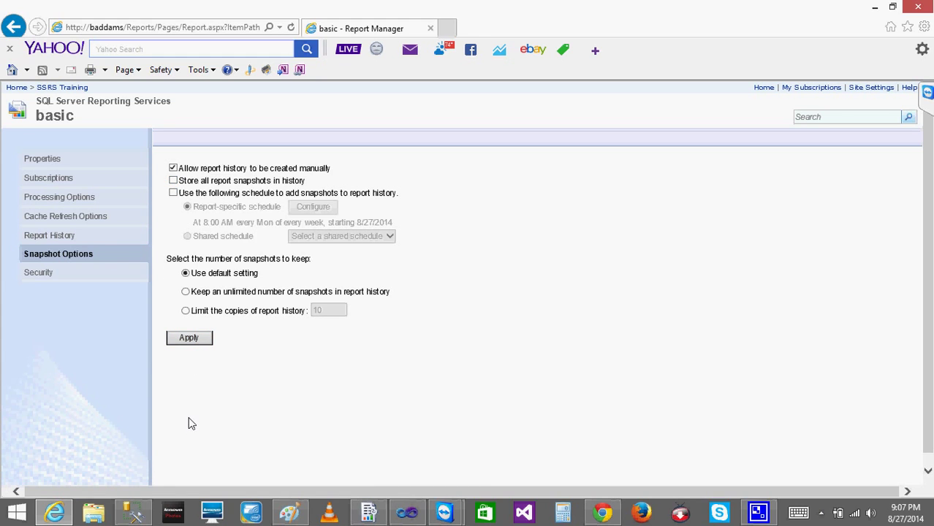
Check the SQL Server Agent jobs again in Management Studio, collapse the server node, and return to the browser
click(133, 514)
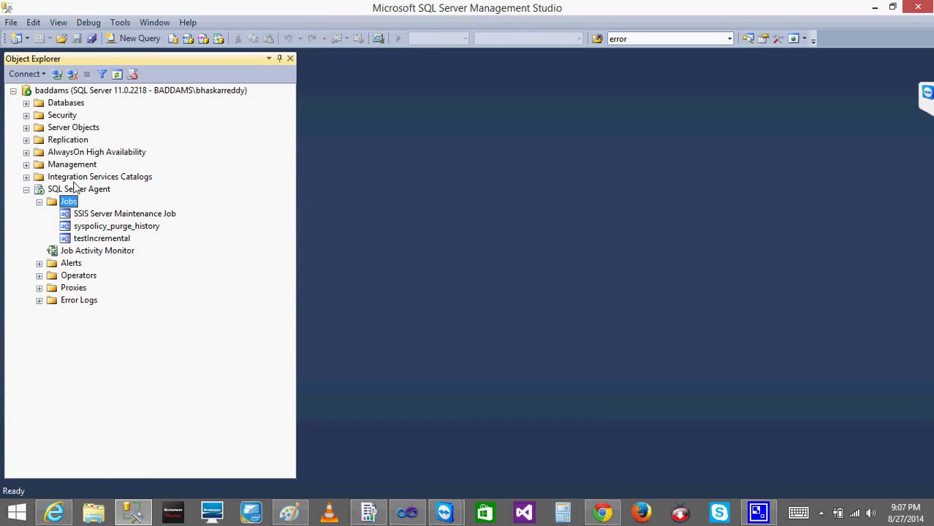
click(13, 90)
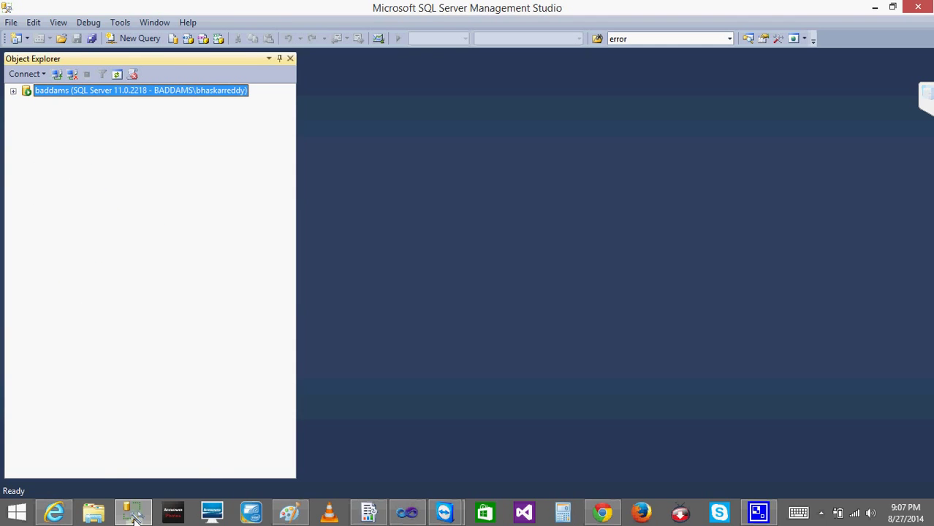
click(134, 514)
Enable storing all snapshots and scheduled history snapshots, and set the report-specific schedule to hourly, running every 0 hours and 1 minute
click(173, 181)
click(173, 193)
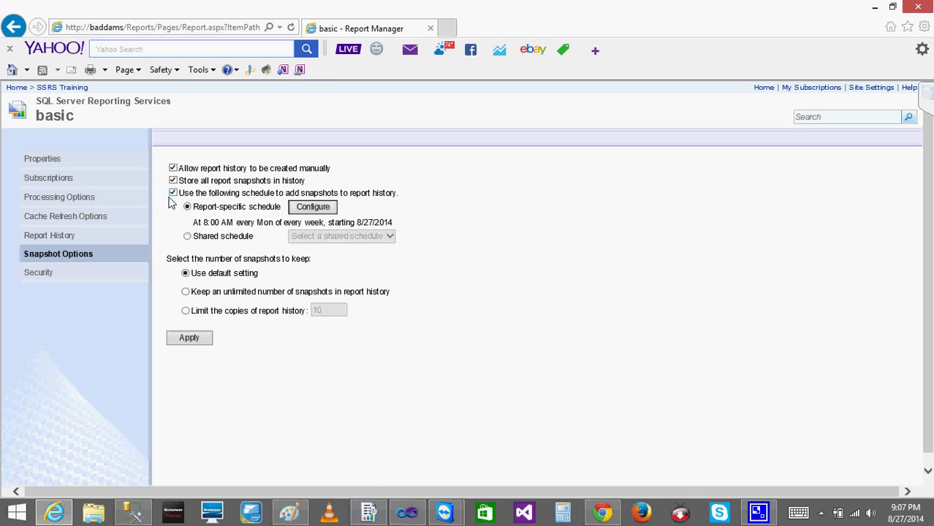
click(303, 209)
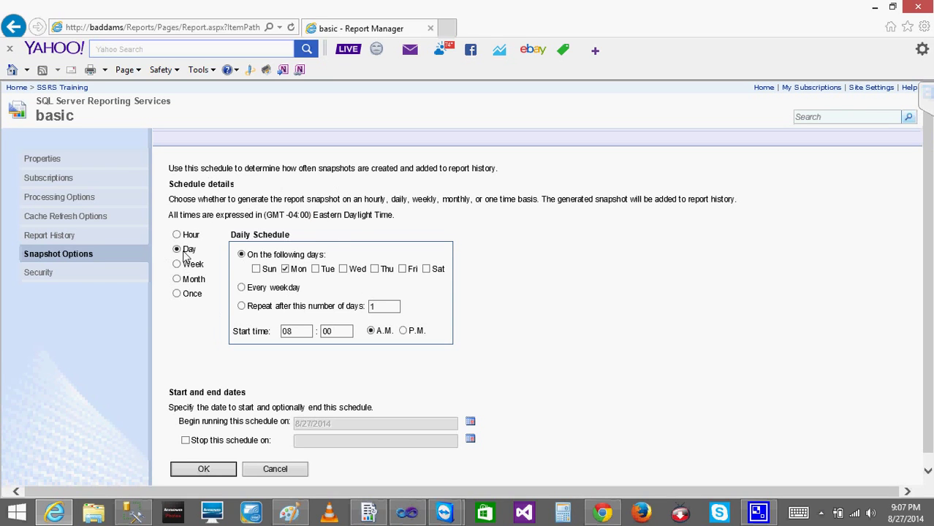
click(176, 235)
click(271, 268)
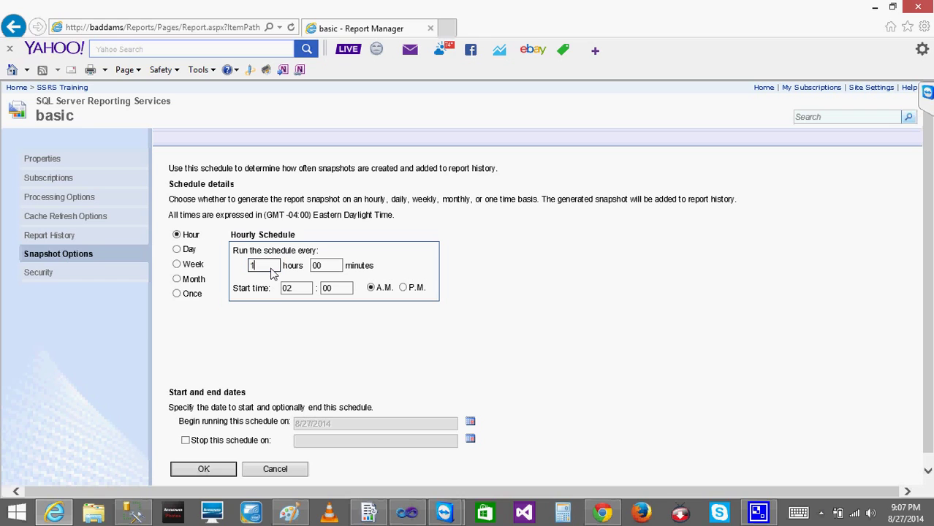
text(0)
key(Tab)
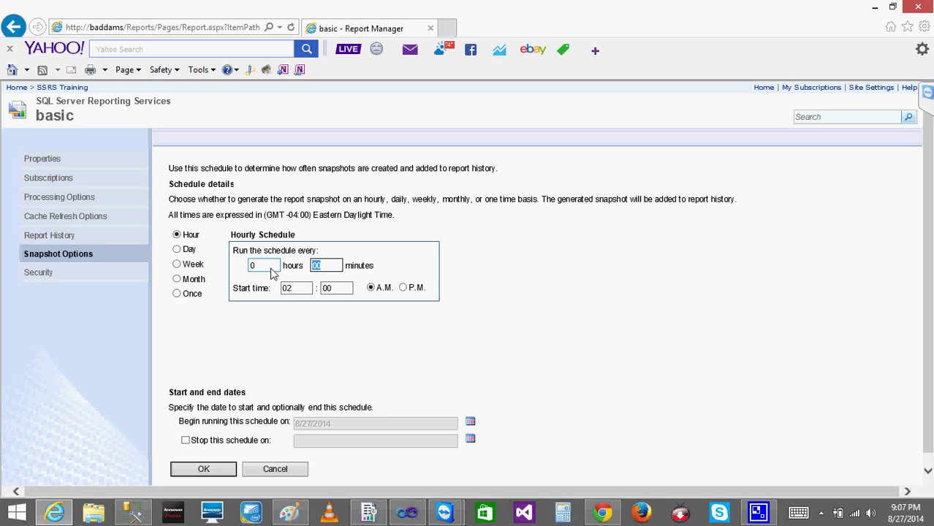
click(217, 470)
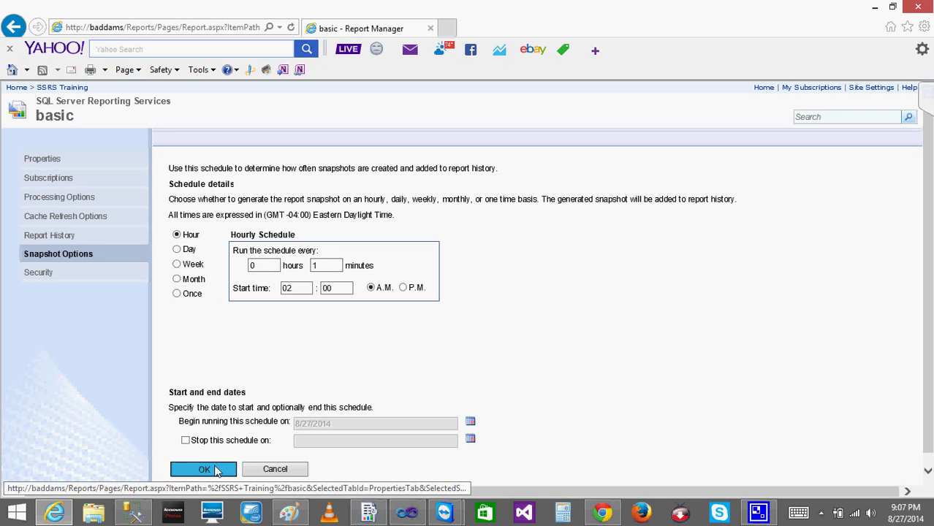
Switch to SQL Server Management Studio, expand the server node, and refresh the SQL Server Agent jobs
click(132, 513)
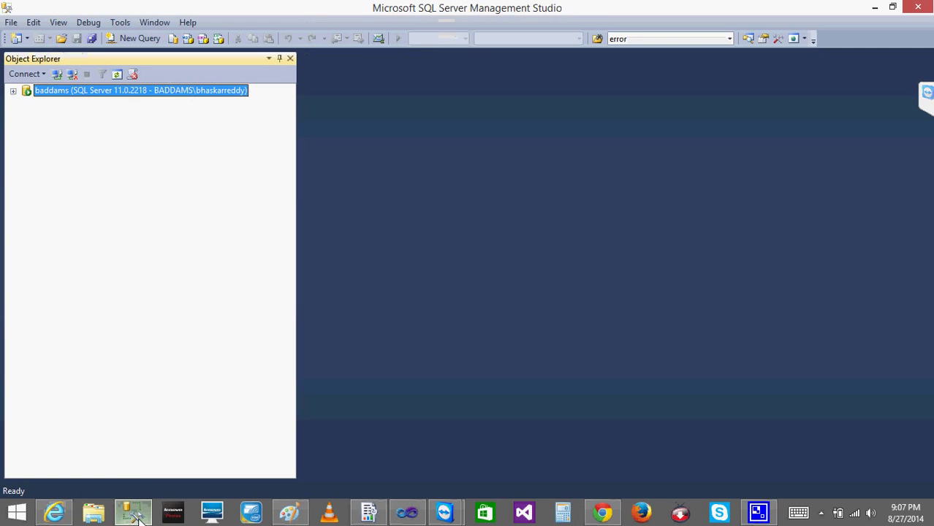
click(13, 91)
right_click(64, 208)
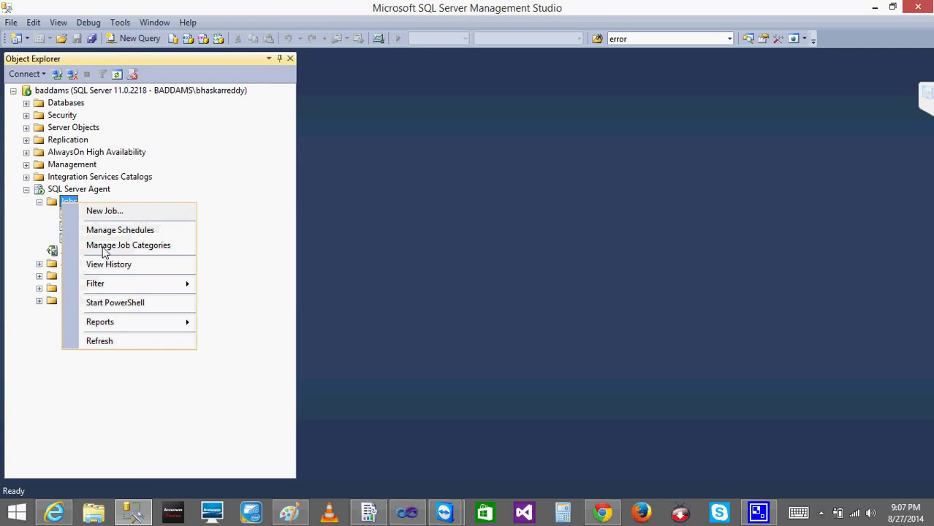
click(105, 343)
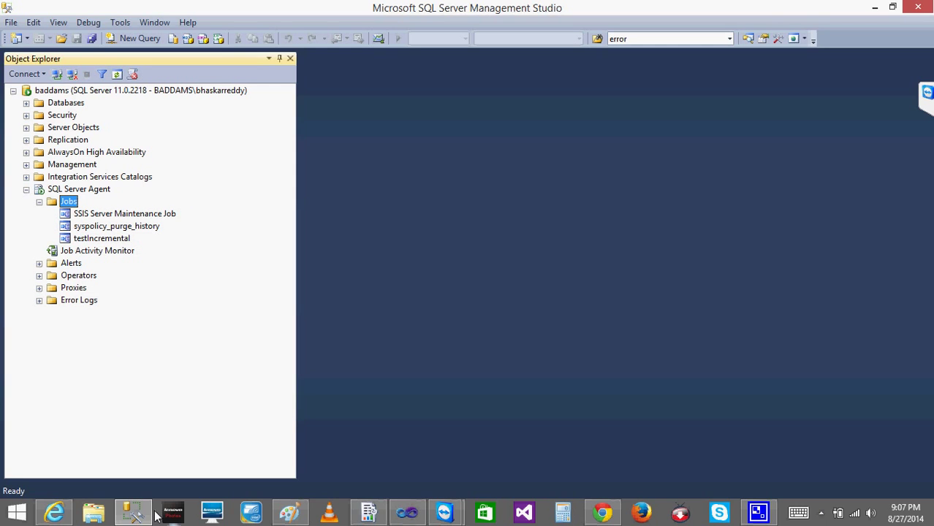
Switch back to Internet Explorer, apply the basic report's snapshot options, and check its report history before reopening the options
click(55, 514)
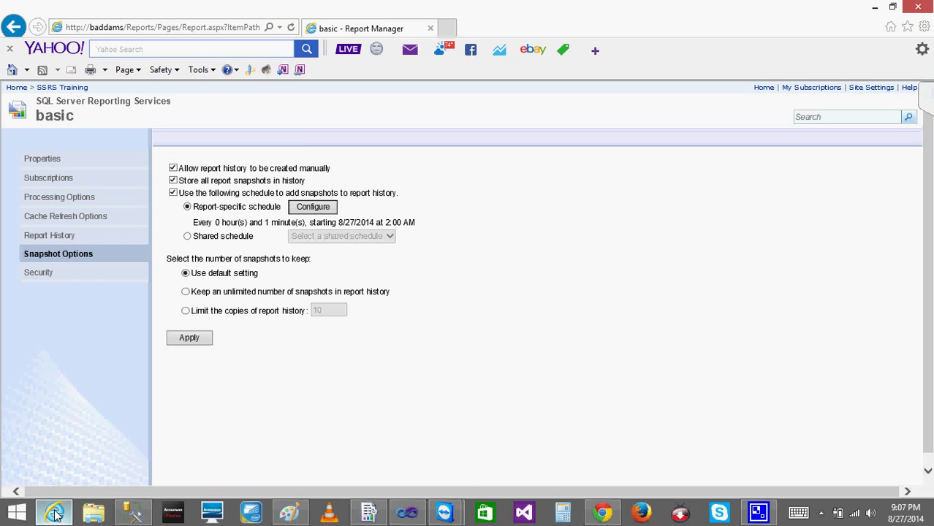
click(185, 341)
click(185, 342)
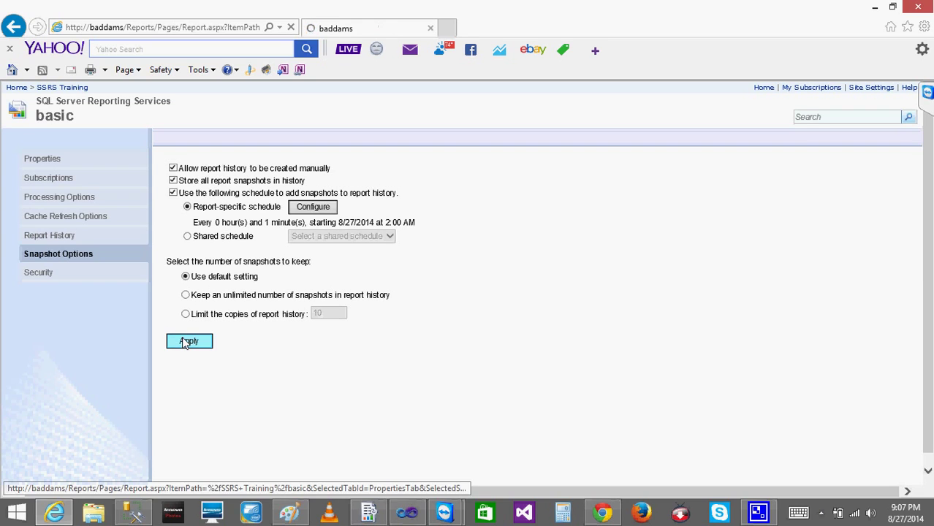
click(64, 235)
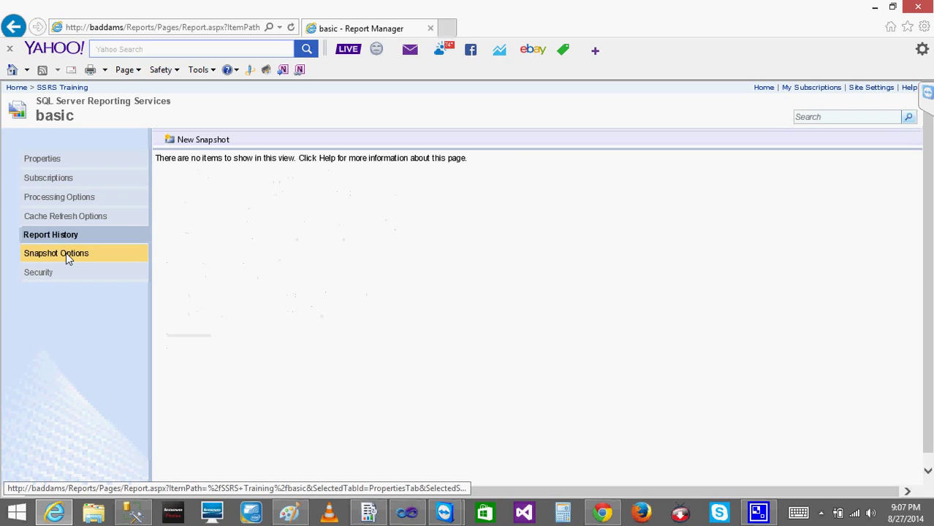
click(67, 254)
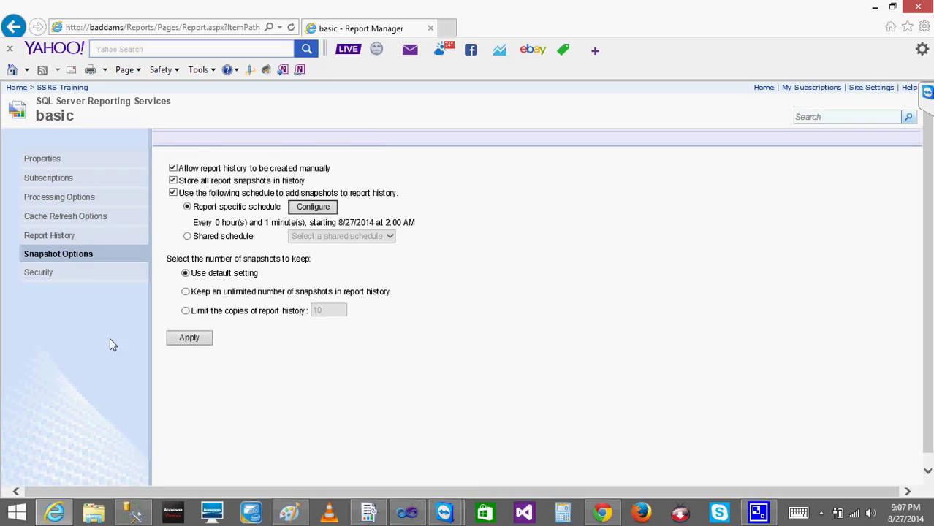
Refresh the SQL Server Agent jobs again in Management Studio and open the properties of the GUID-named job
click(132, 511)
right_click(68, 203)
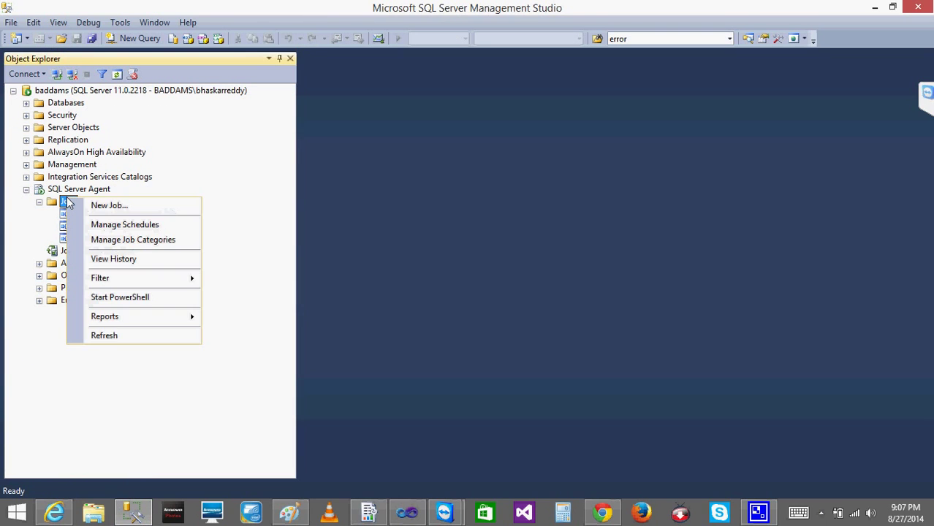
click(104, 336)
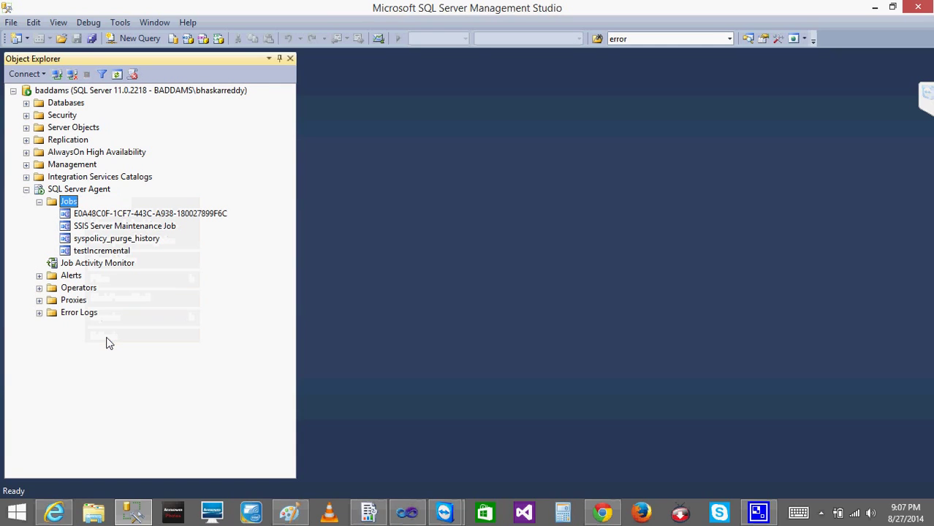
click(174, 215)
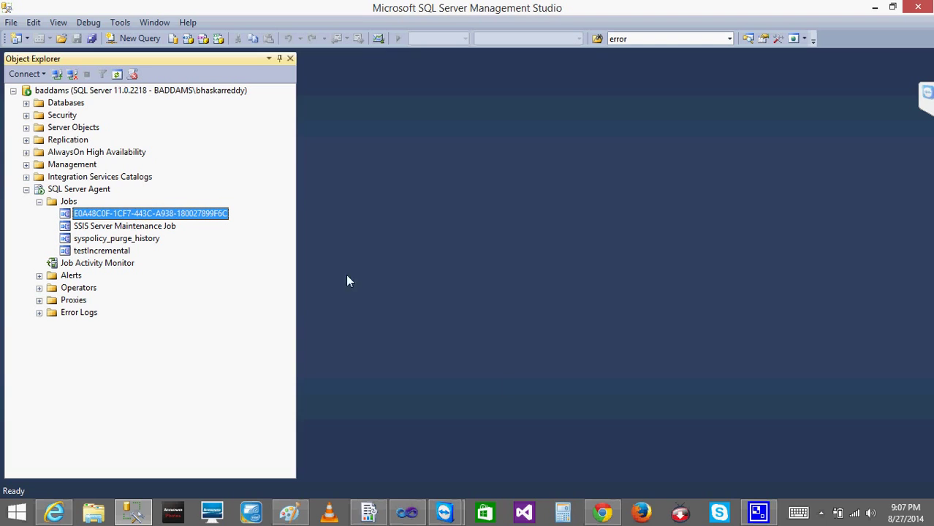
right_click(159, 218)
click(213, 433)
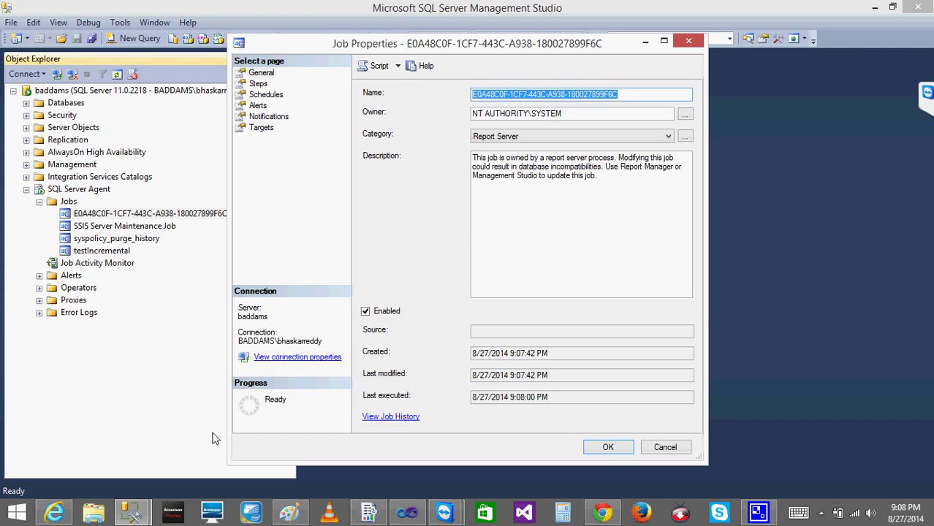
Examine the Transact-SQL command in the job's first step, and close the step properties without changes
click(258, 84)
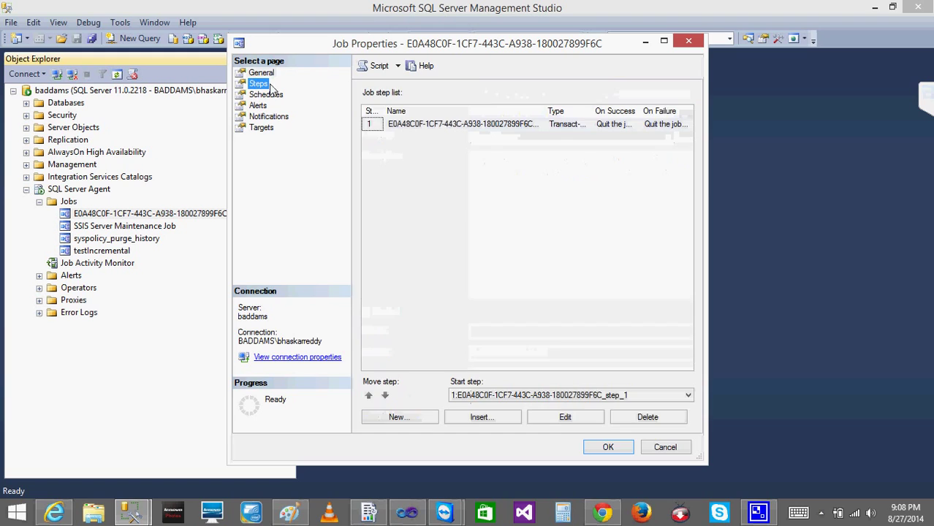
click(520, 123)
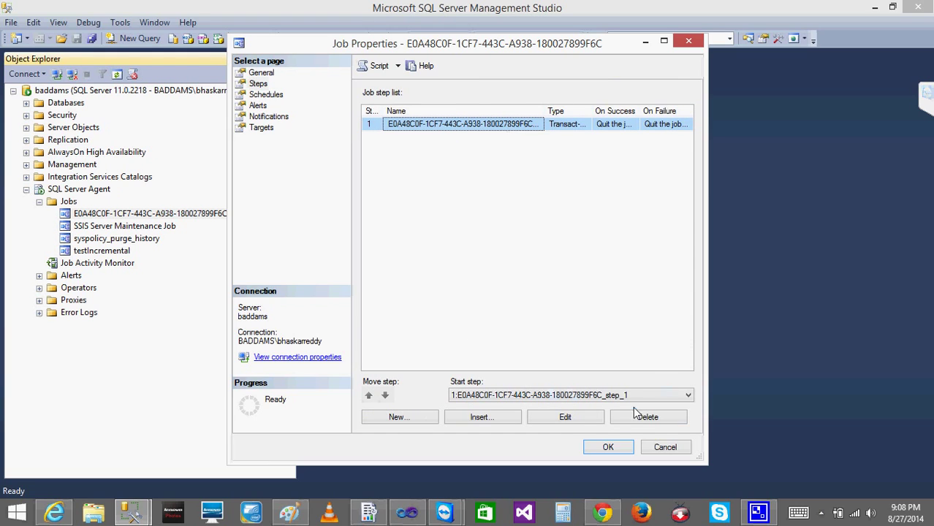
click(567, 418)
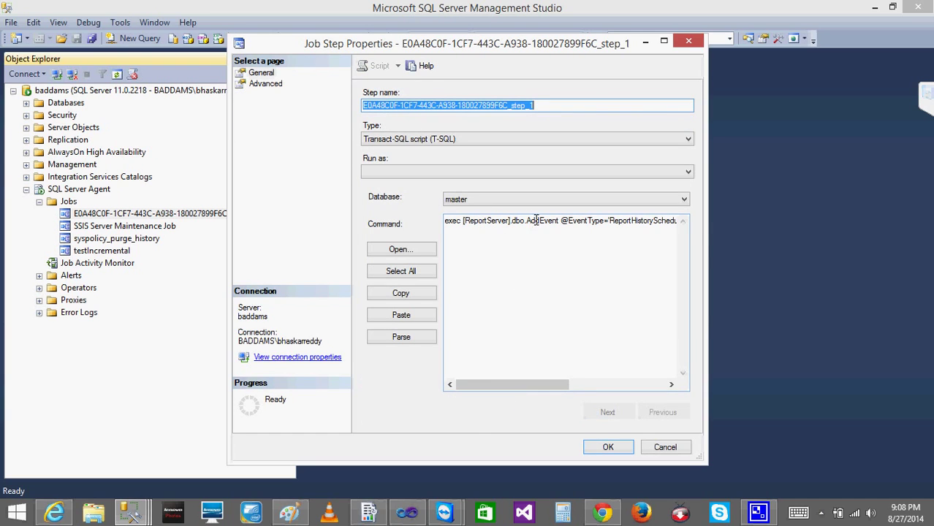
drag(462, 386, 491, 386)
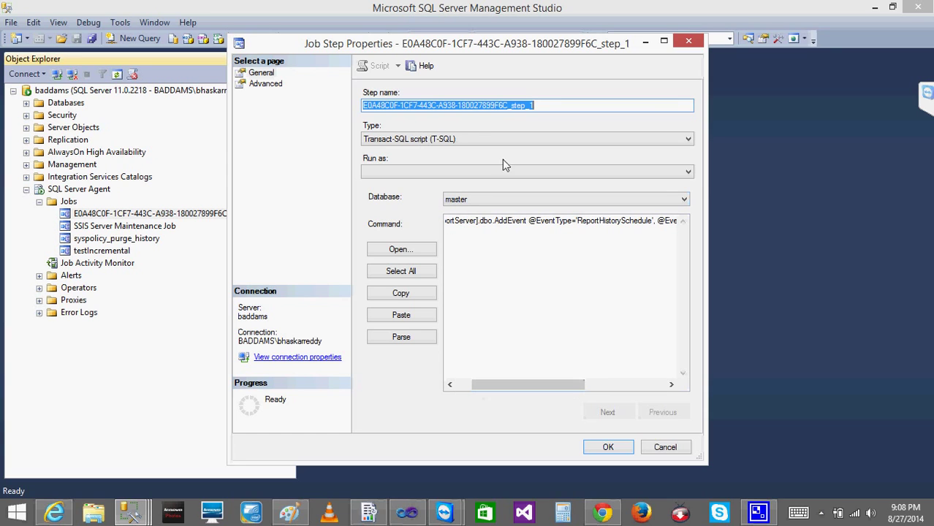
click(663, 452)
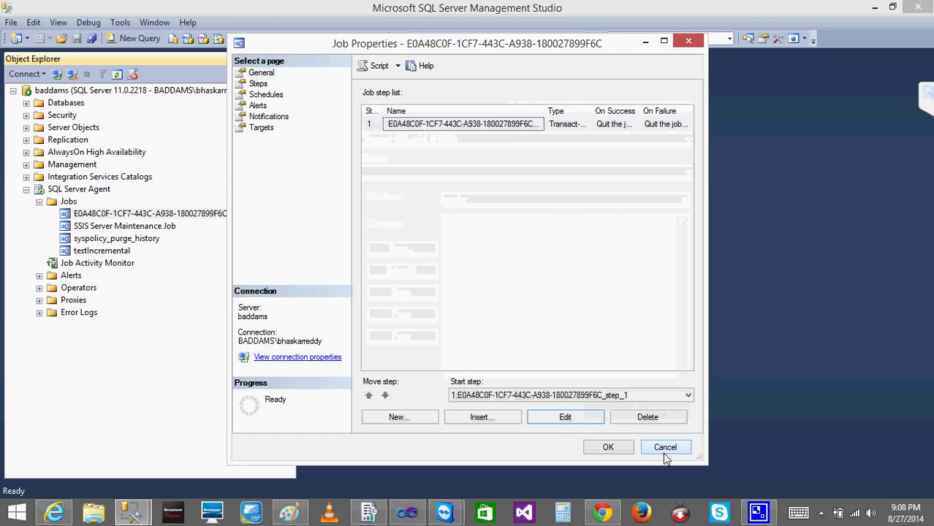
Examine the frequency settings of the job's Schedule_1, and close the schedule and job properties without changes
click(269, 96)
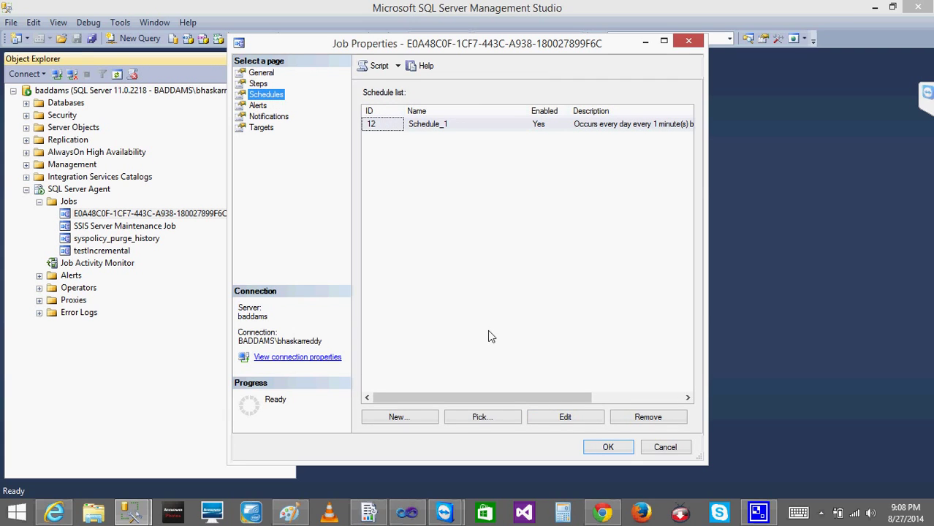
click(570, 418)
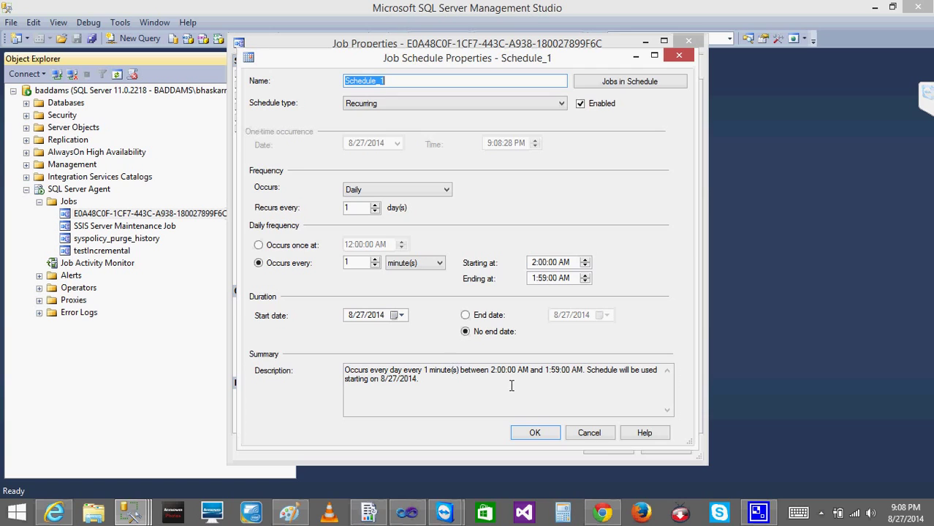
click(595, 434)
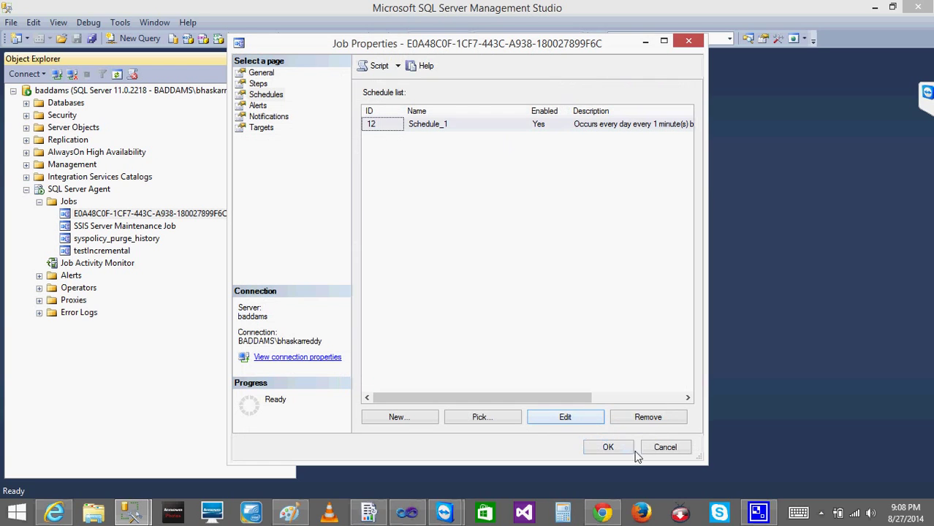
click(663, 448)
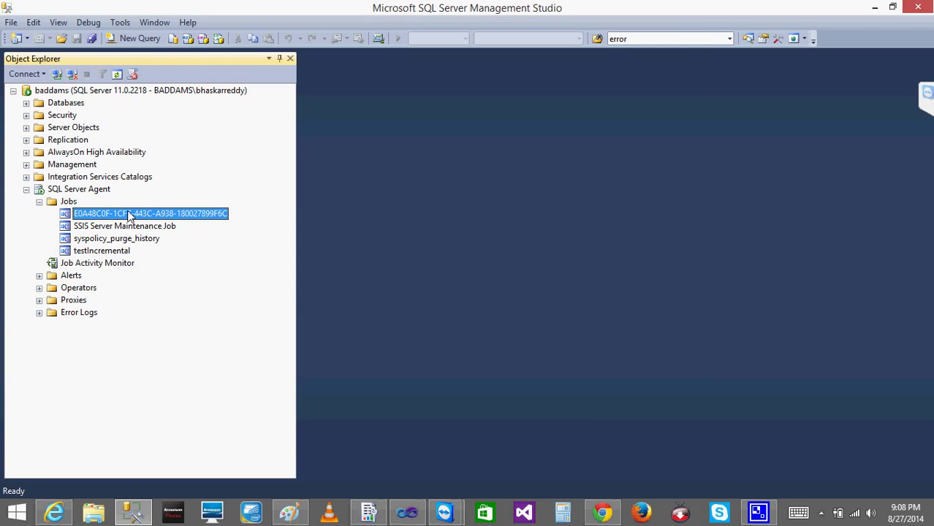
Open the Job Activity Monitor and check the last and next run times of the GUID-named job
right_click(82, 265)
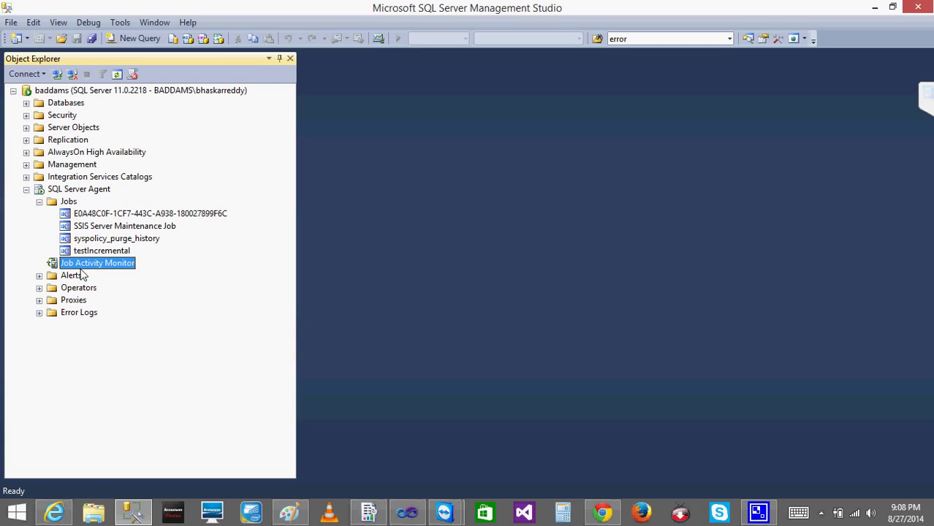
click(124, 282)
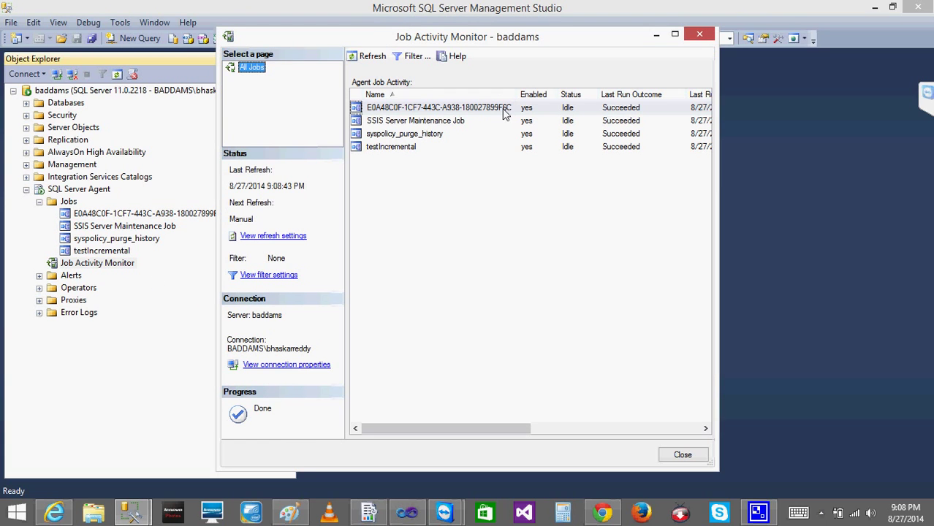
click(506, 111)
drag(428, 431, 413, 430)
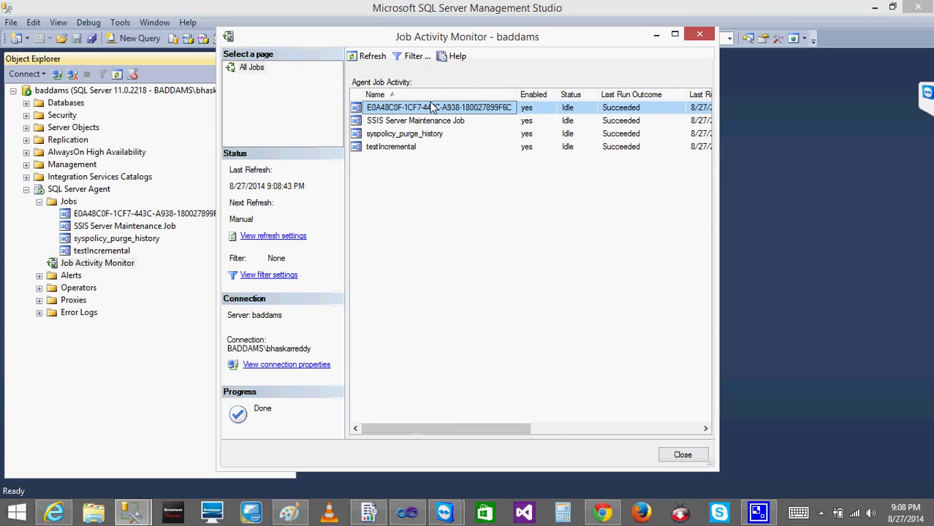
drag(437, 430, 568, 430)
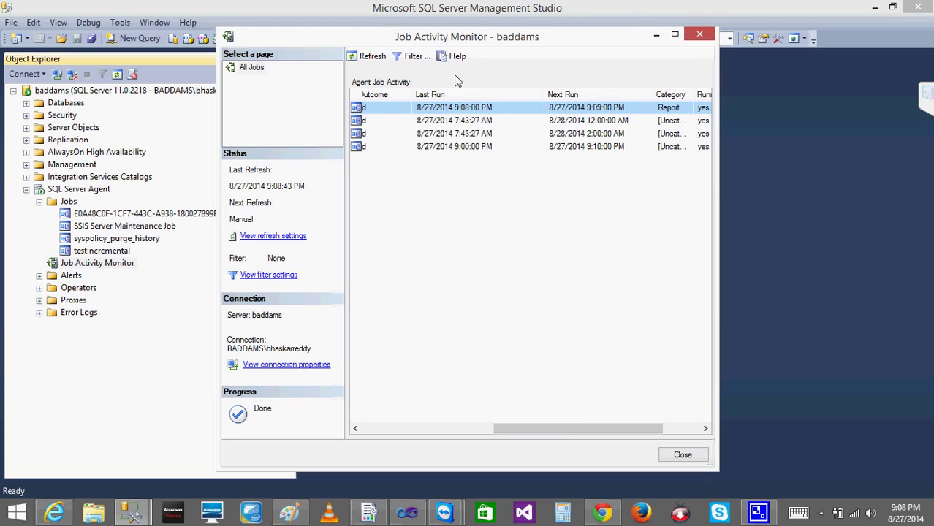
click(462, 107)
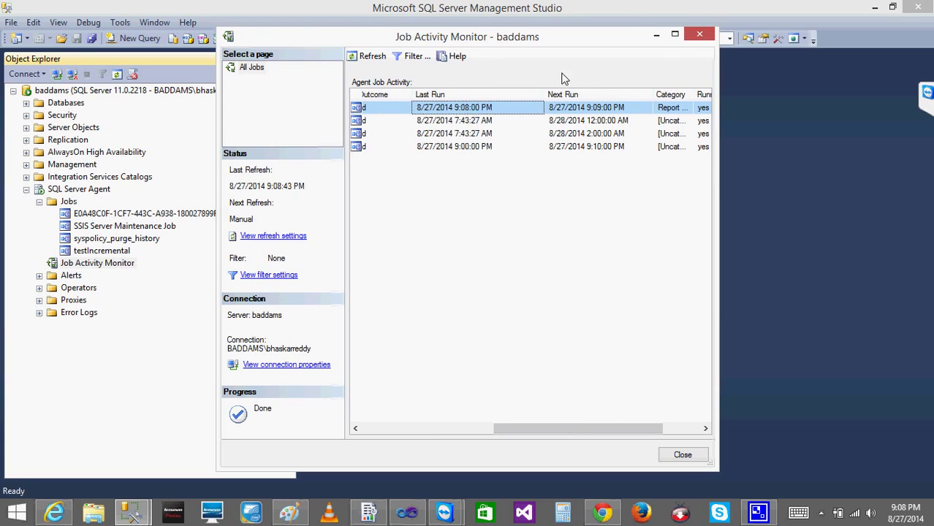
click(599, 111)
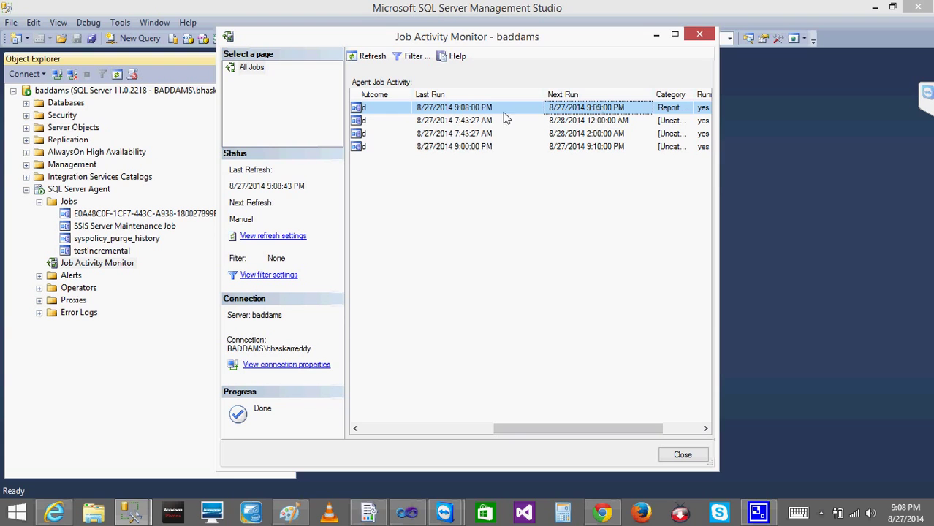
Switch to Internet Explorer, view the snapshot stored in the basic report's history, and close the snapshot
click(56, 513)
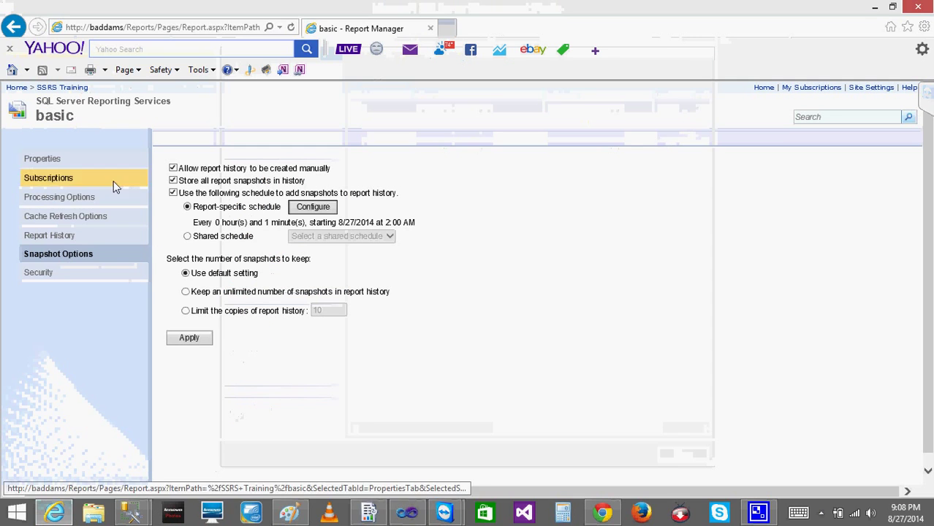
click(40, 235)
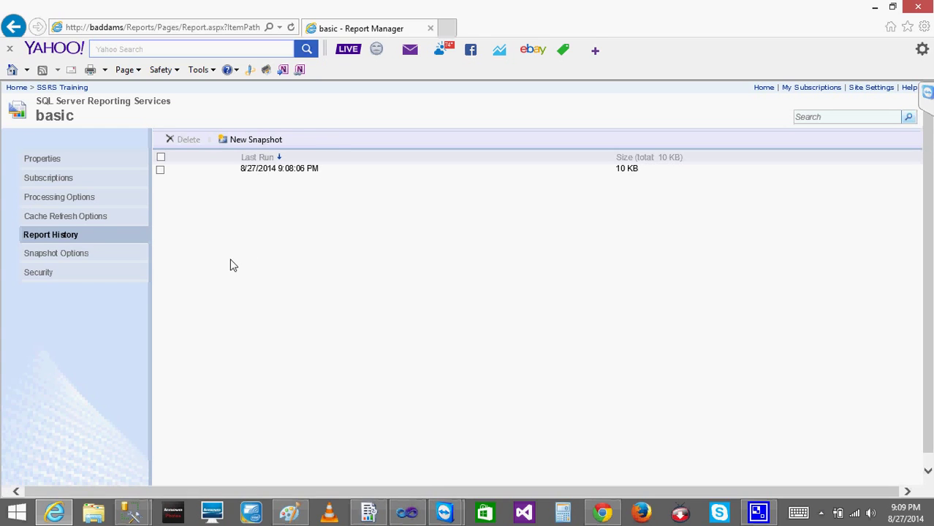
click(261, 171)
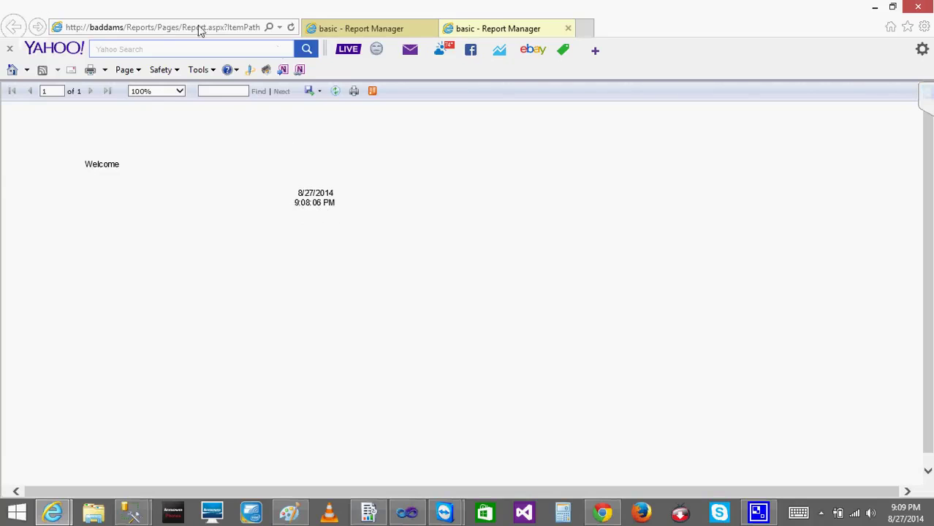
click(569, 29)
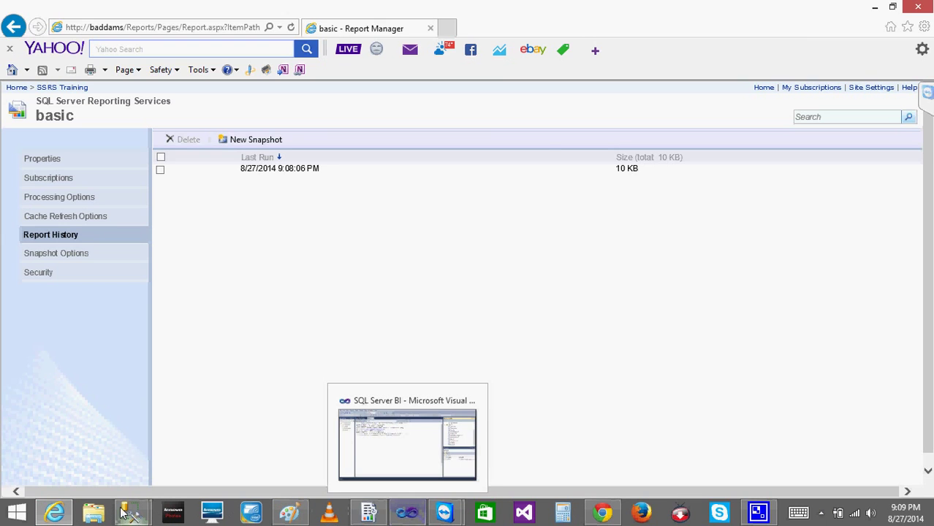
Switch to SQL Server's Job Activity Monitor, refresh it, and check the report job's last and next run times
mouse_move(132, 514)
click(282, 445)
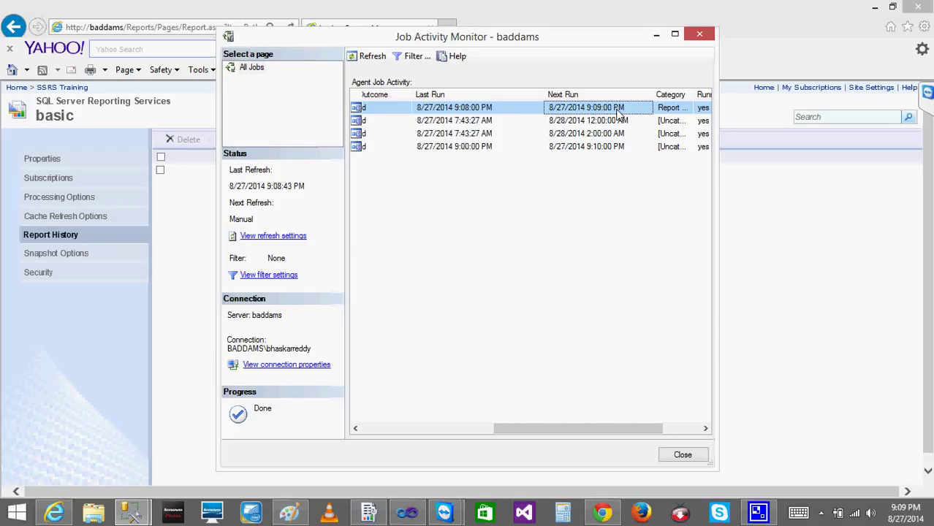
click(364, 56)
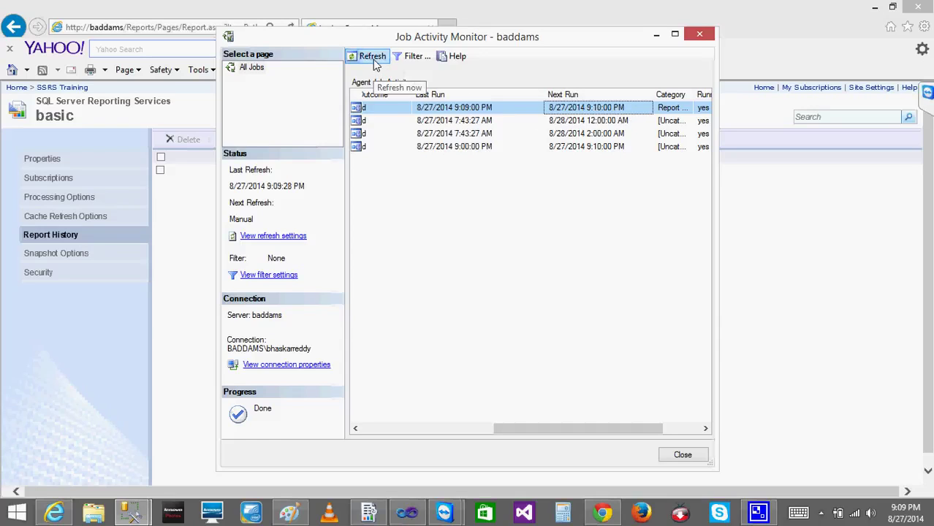
click(458, 111)
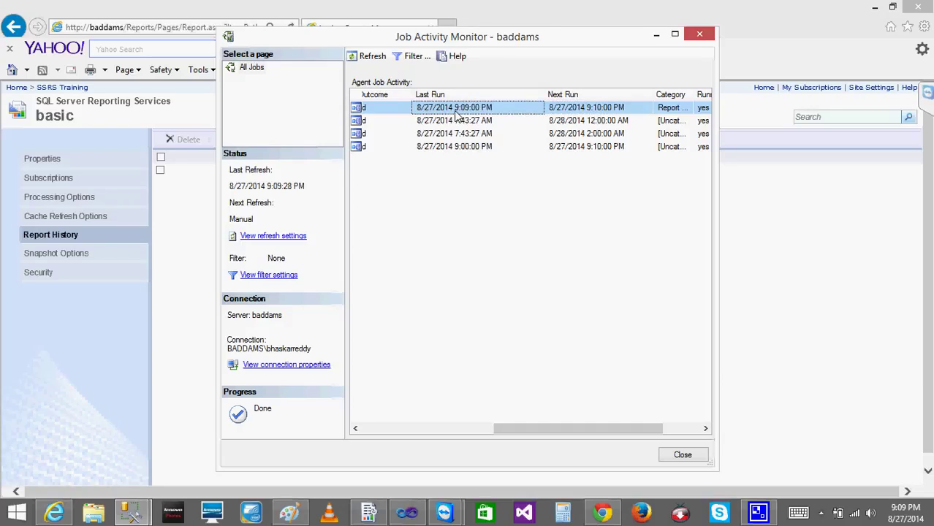
click(596, 115)
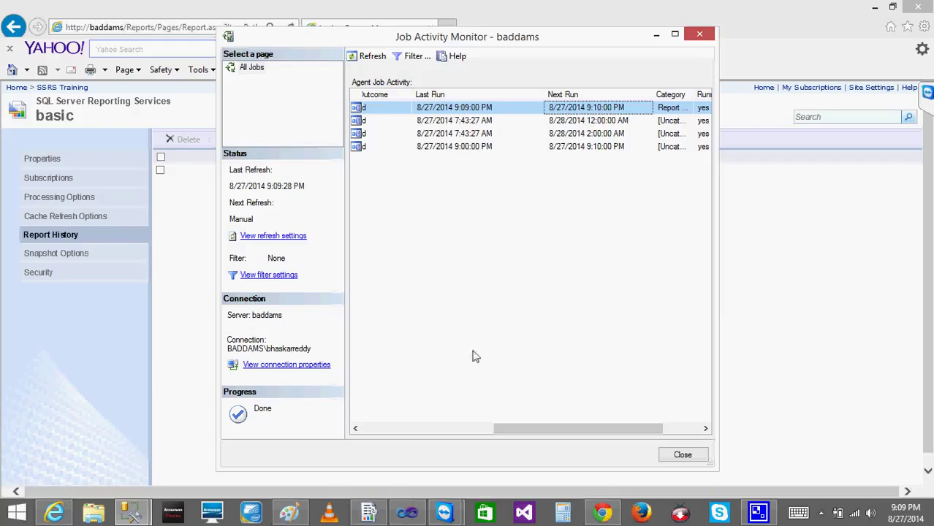
Switch to Internet Explorer, refresh the basic report's history, view the 9:09:07 PM snapshot, and close it
click(60, 517)
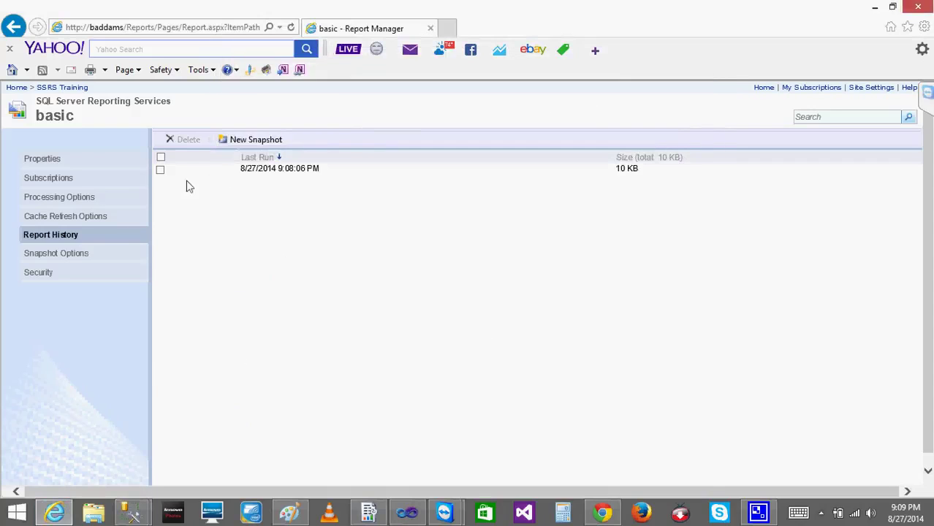
click(292, 28)
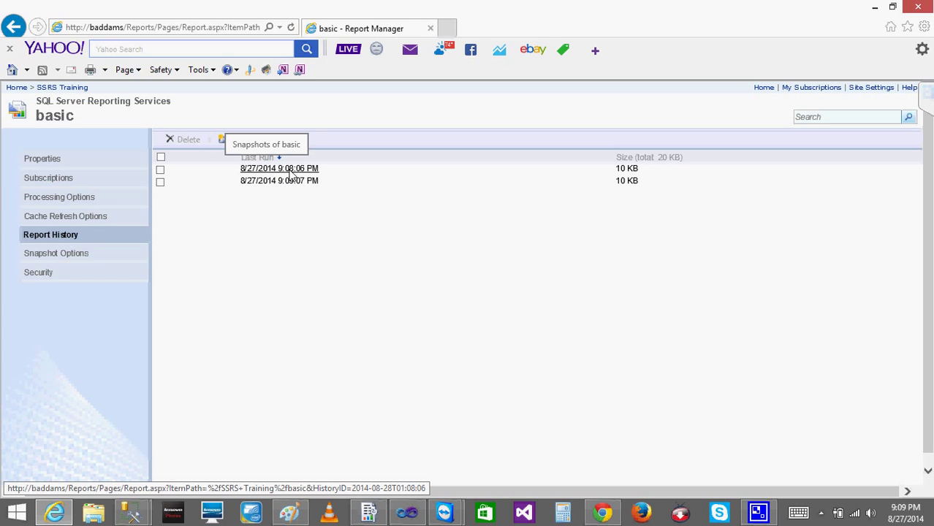
click(285, 180)
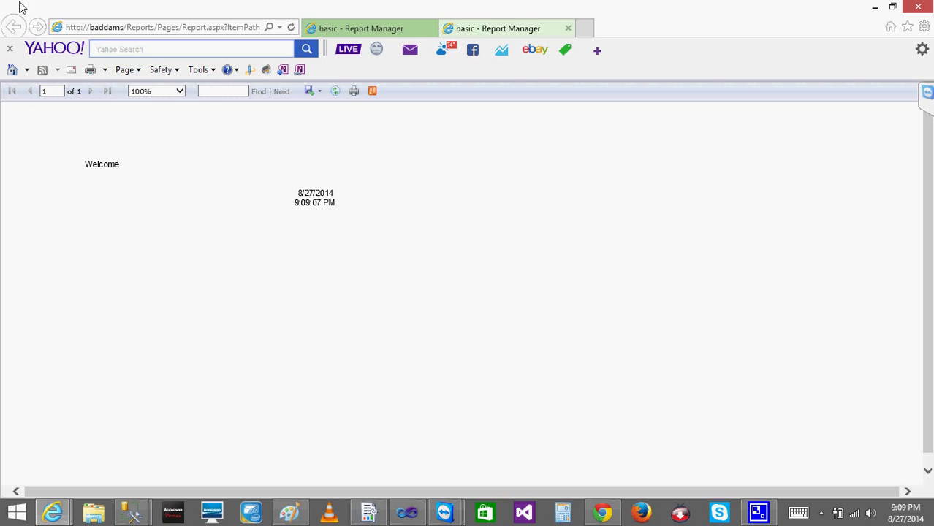
click(568, 30)
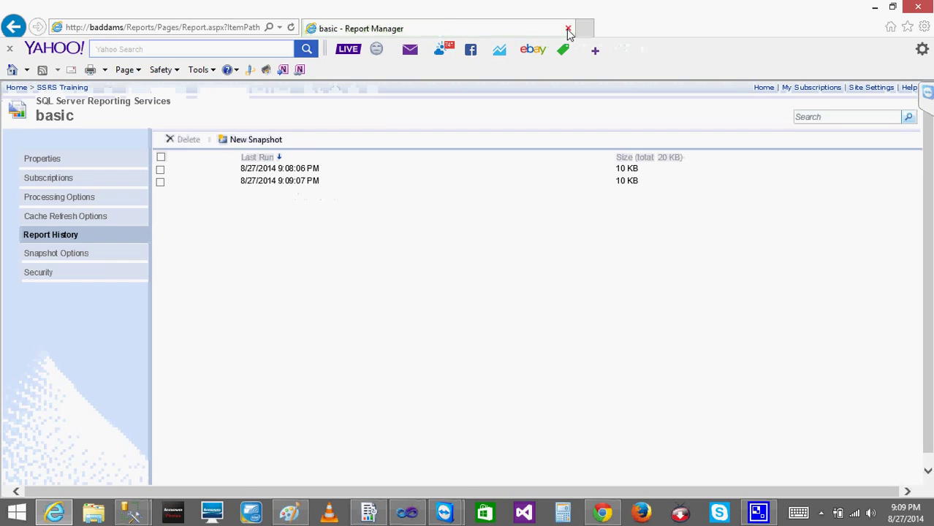
Limit the basic report's history to 2 copies in the snapshot options, and apply the change, accepting deletion of excess snapshots
click(36, 258)
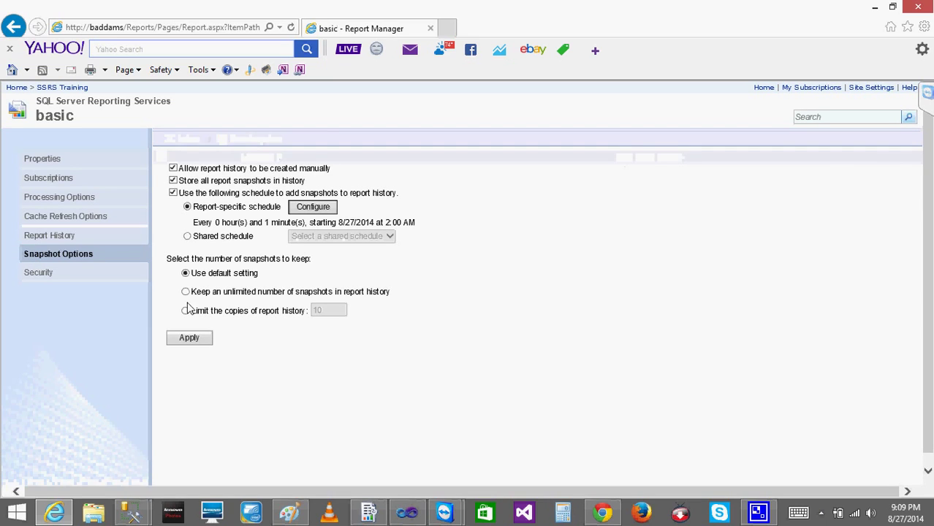
click(186, 311)
click(331, 313)
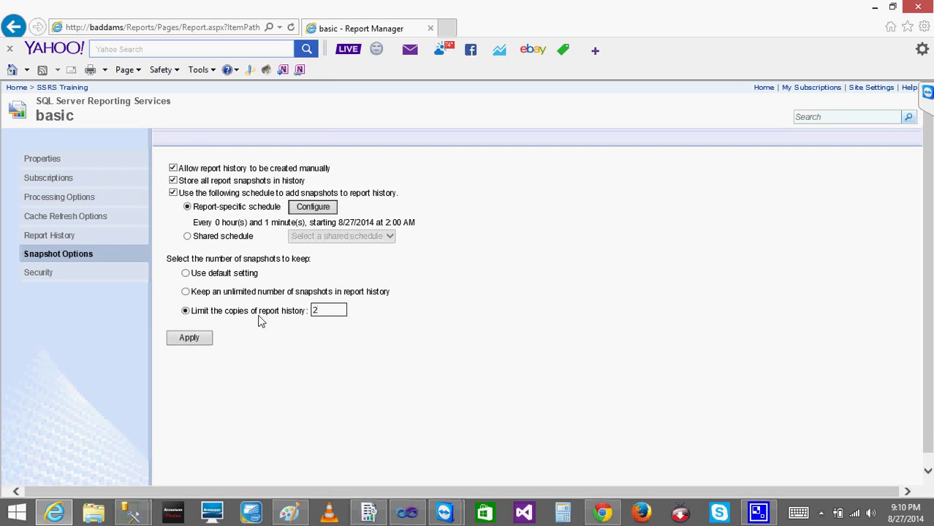
click(191, 339)
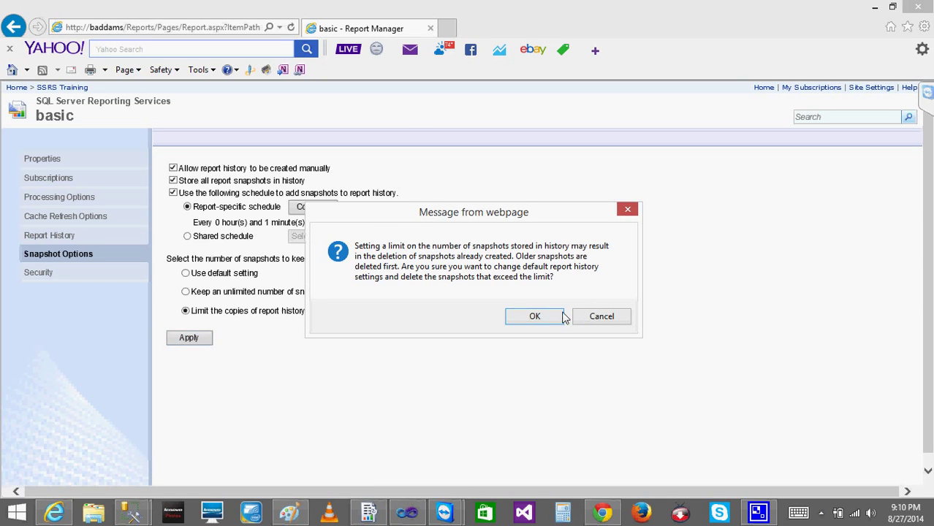
click(536, 318)
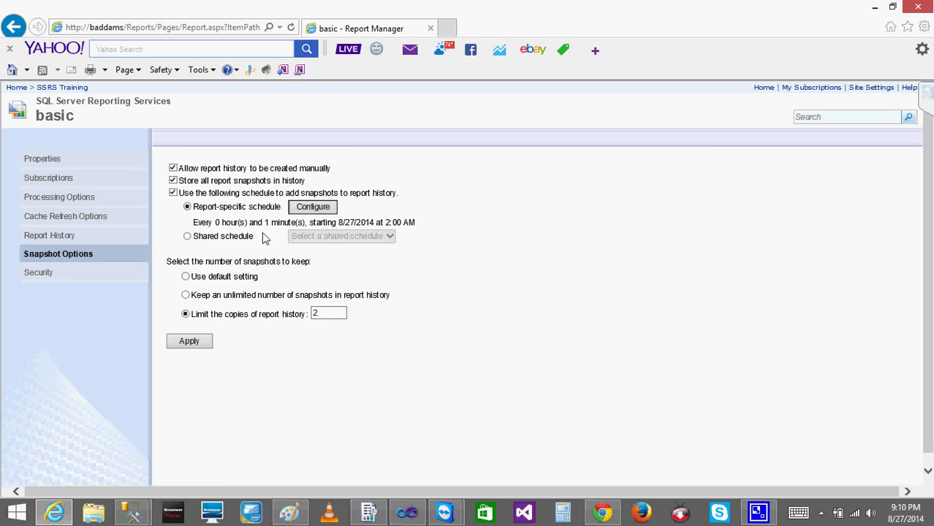
click(187, 342)
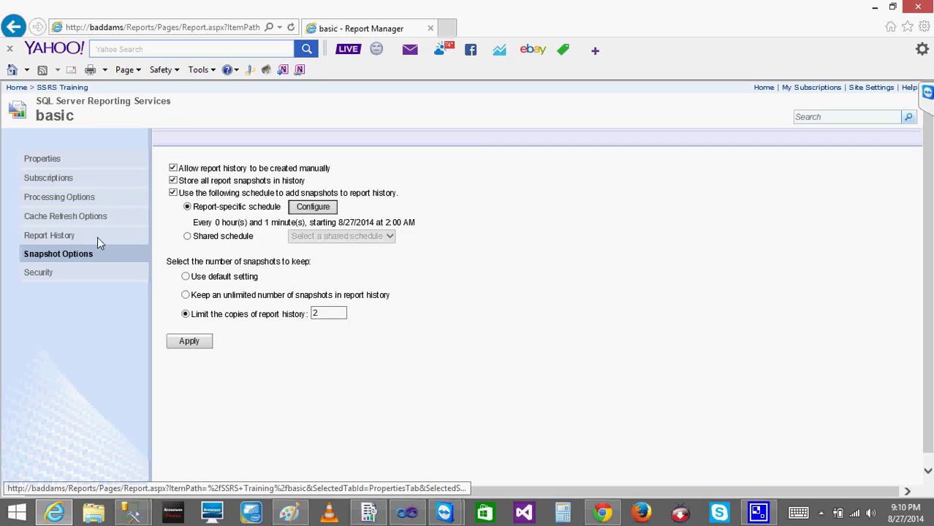
Check the snapshot times in the basic report's history against the system clock
click(52, 240)
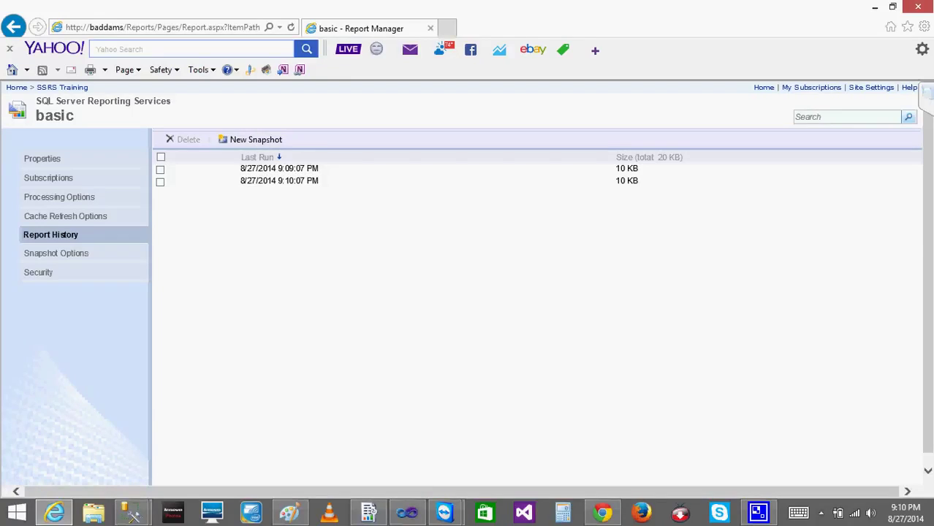
click(901, 518)
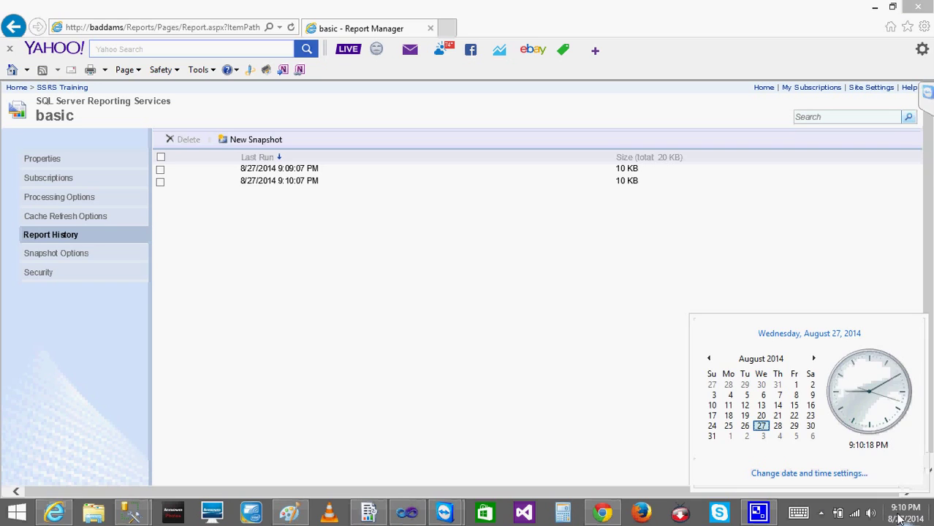
click(430, 336)
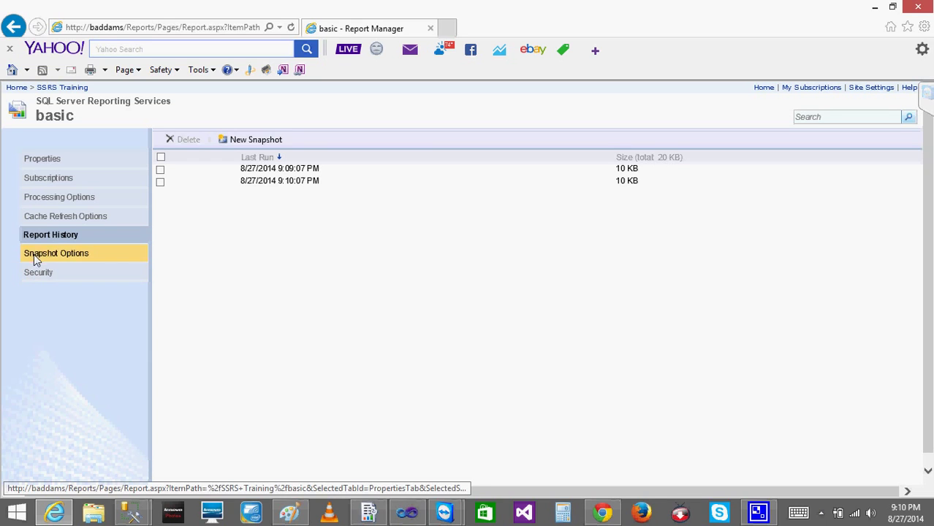
Review the snapshot options, and manually create three new snapshots in the basic report's history
click(61, 255)
click(69, 239)
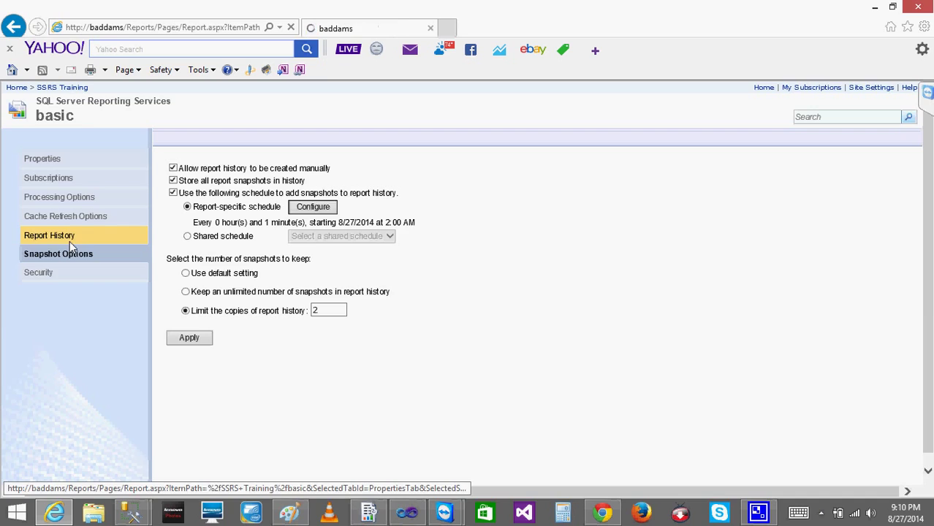
click(248, 140)
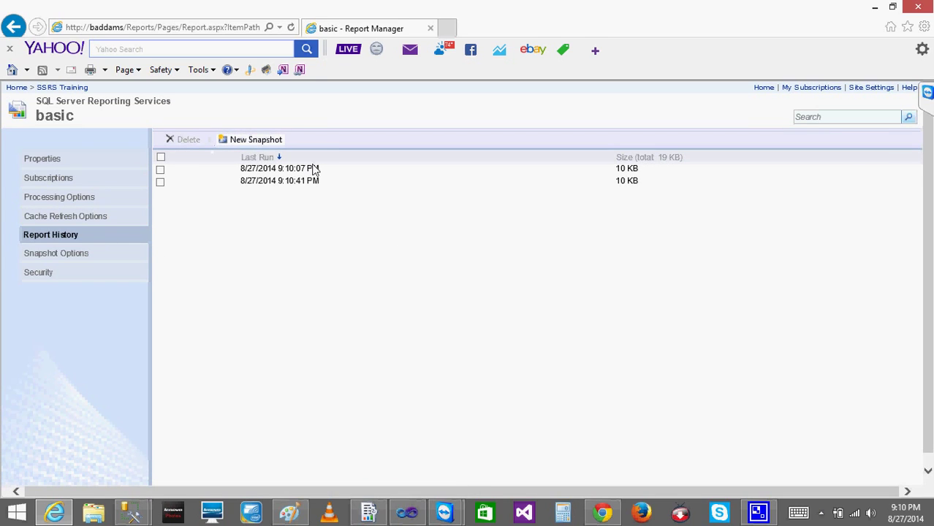
click(249, 141)
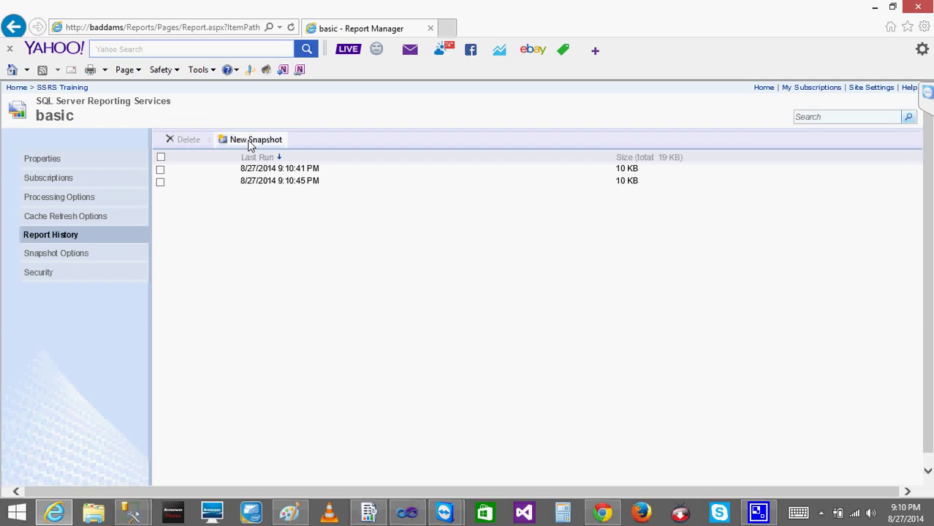
click(249, 140)
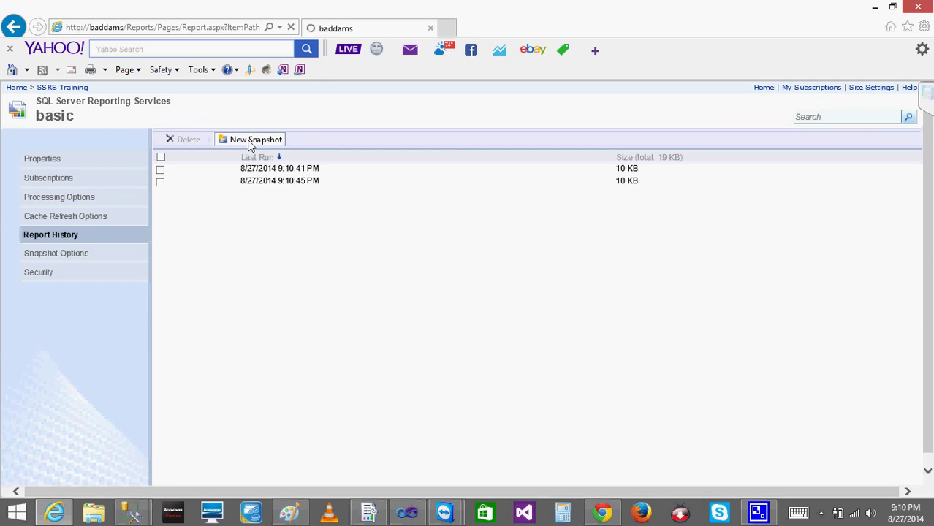
Revisit the snapshot options and report history, and check the system clock for the next scheduled run
click(57, 254)
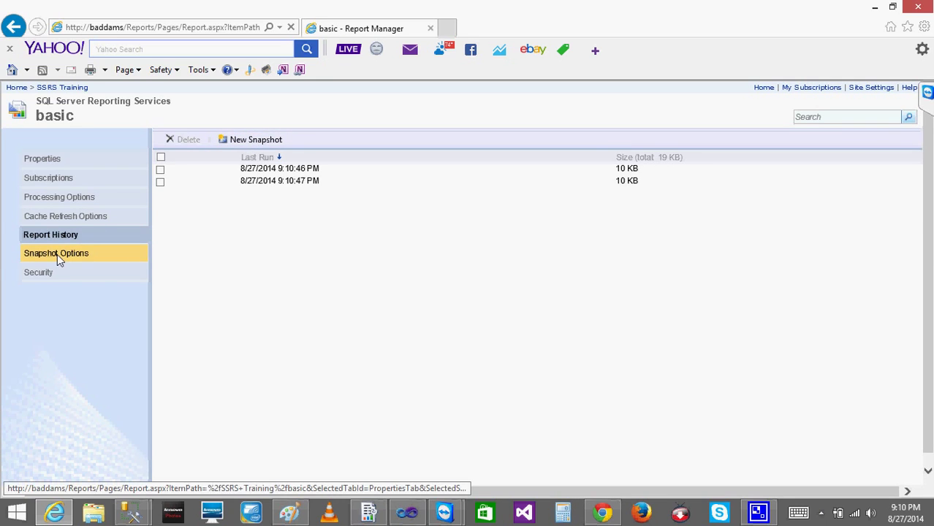
click(54, 236)
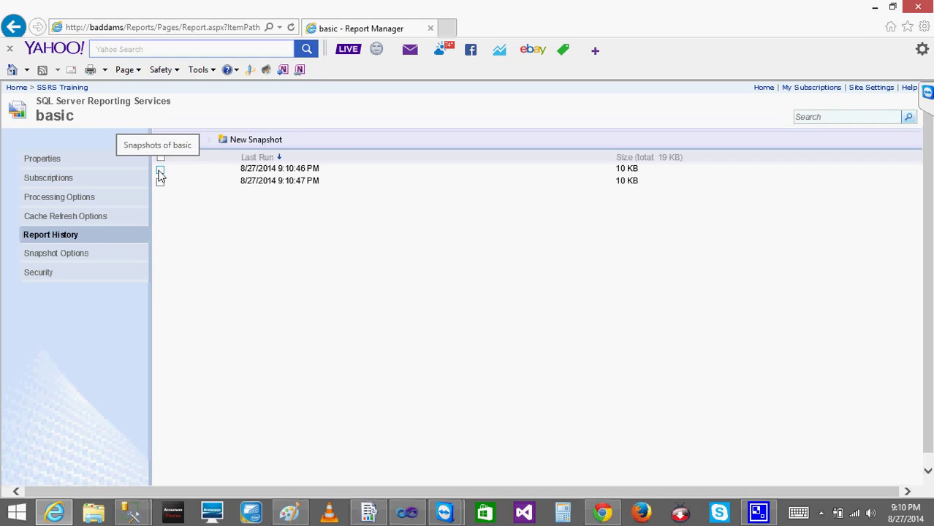
click(905, 519)
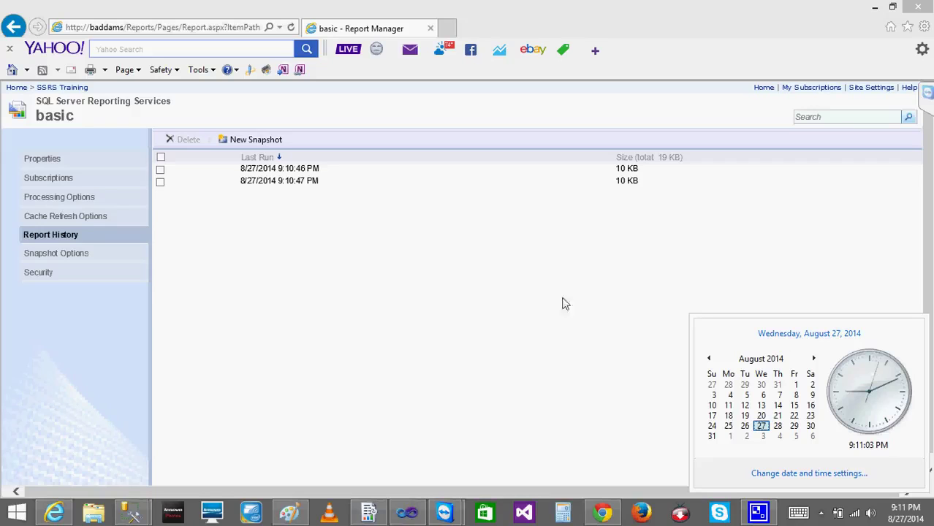
click(384, 304)
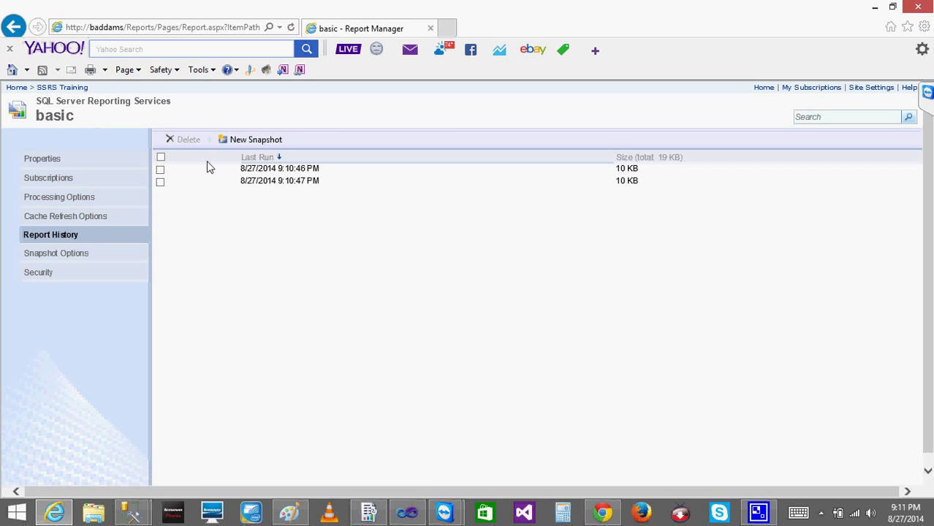
Try to delete the 9:10:46 PM and 9:10:47 PM snapshots from the report history, and return to the history page
click(160, 170)
click(161, 183)
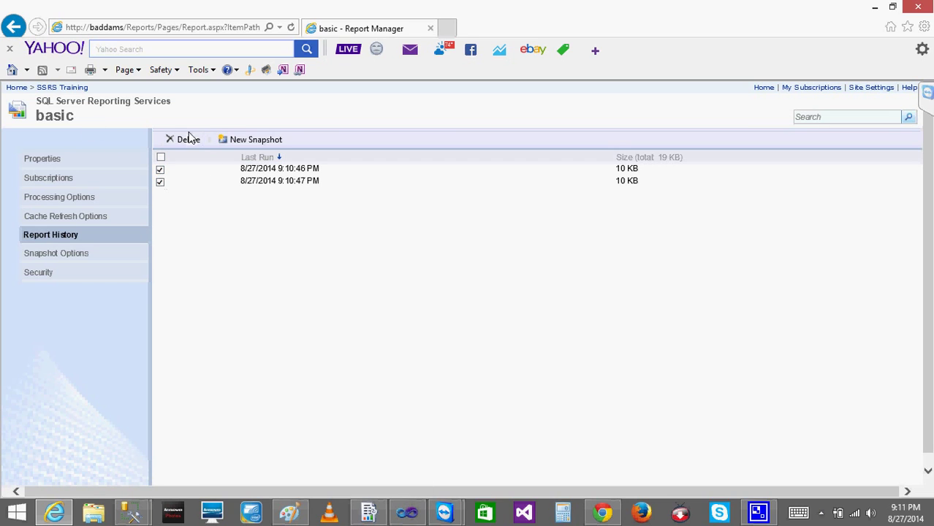
click(188, 141)
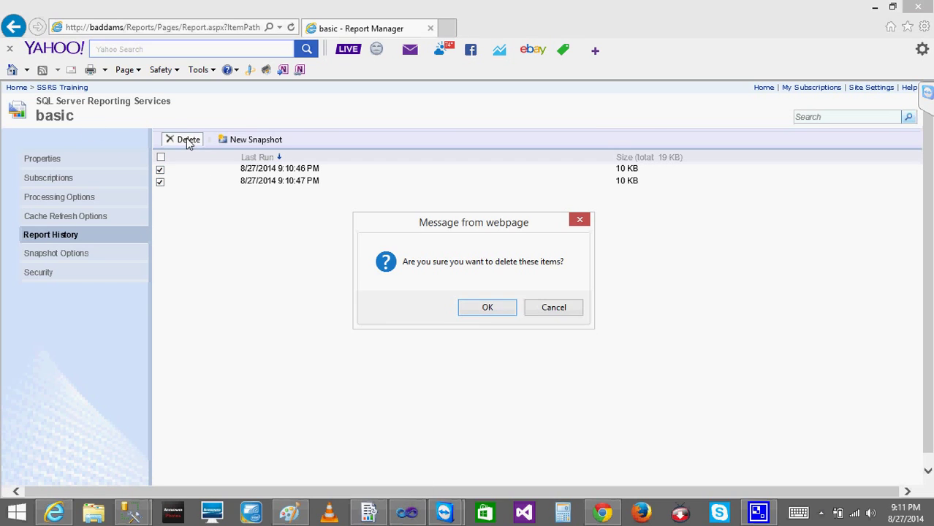
click(487, 316)
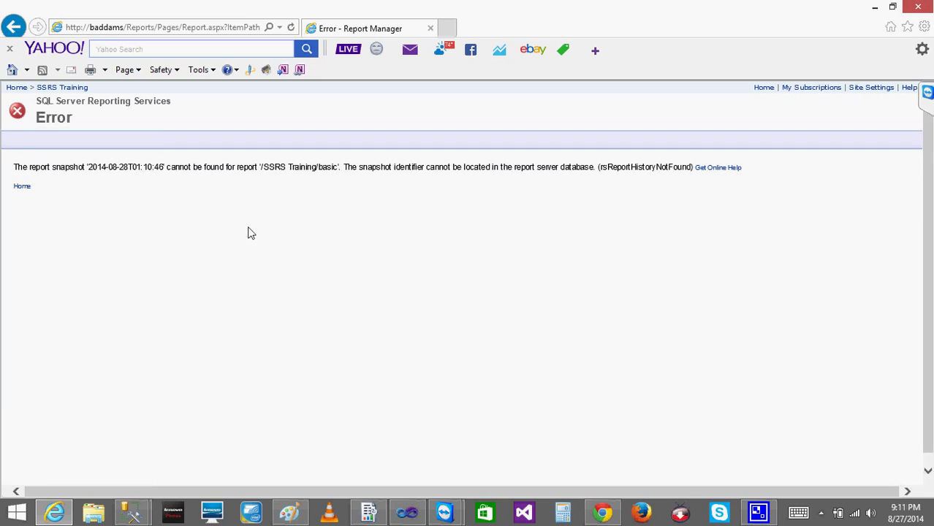
click(14, 33)
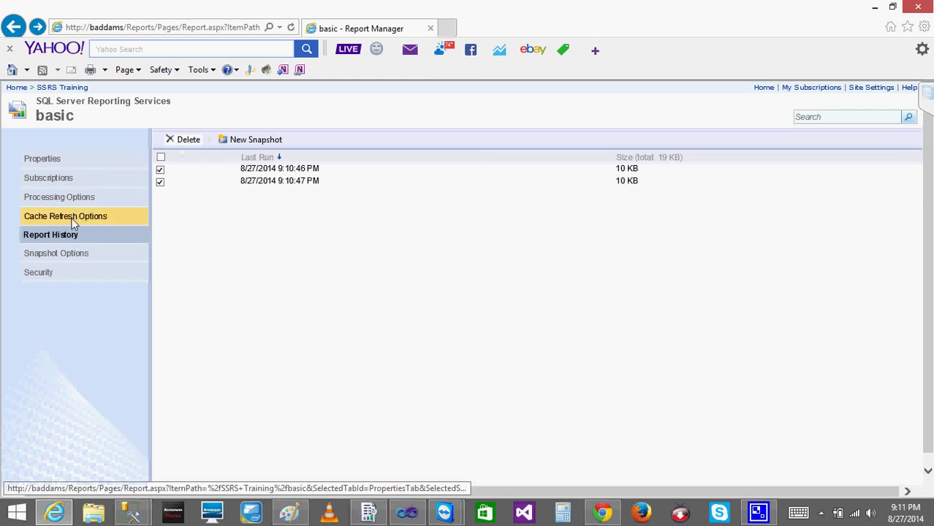
Reload the report history to examine the stored snapshots, and compare them with the schedule and limit in the snapshot options
click(58, 253)
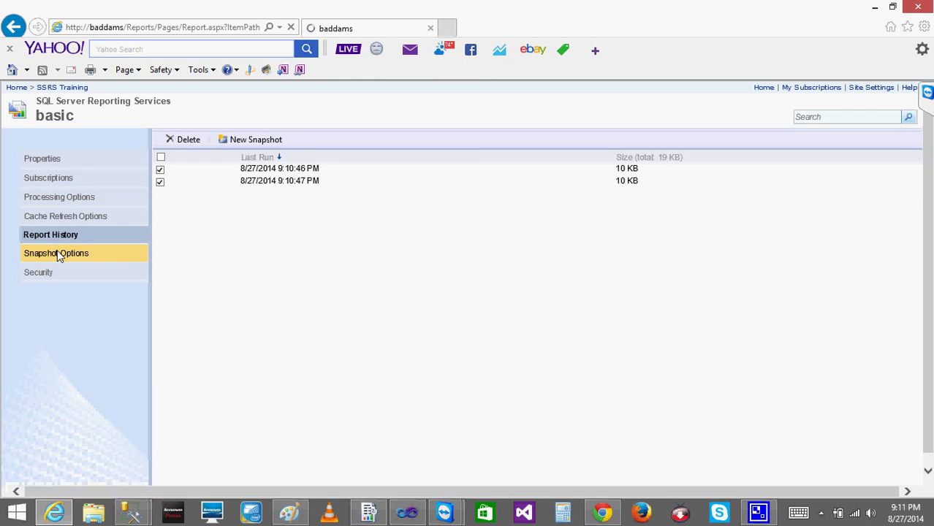
click(57, 237)
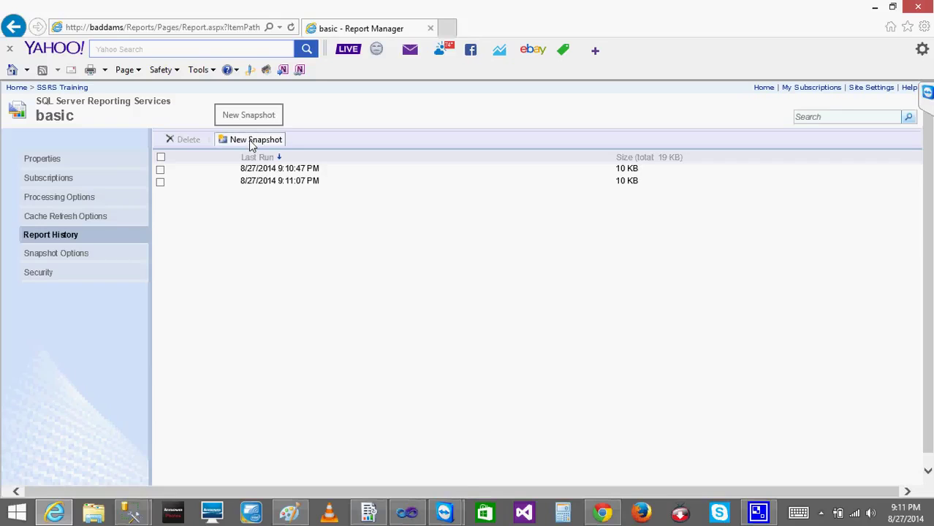
click(71, 258)
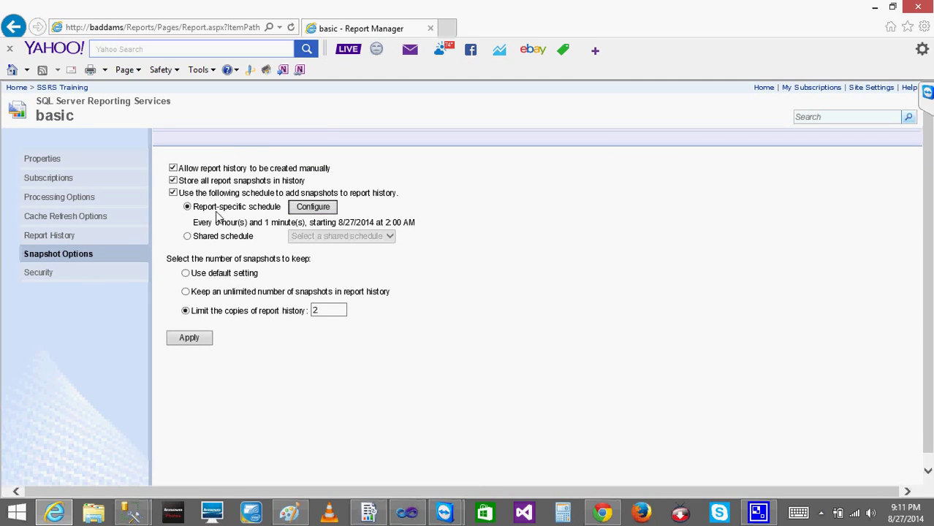
click(66, 234)
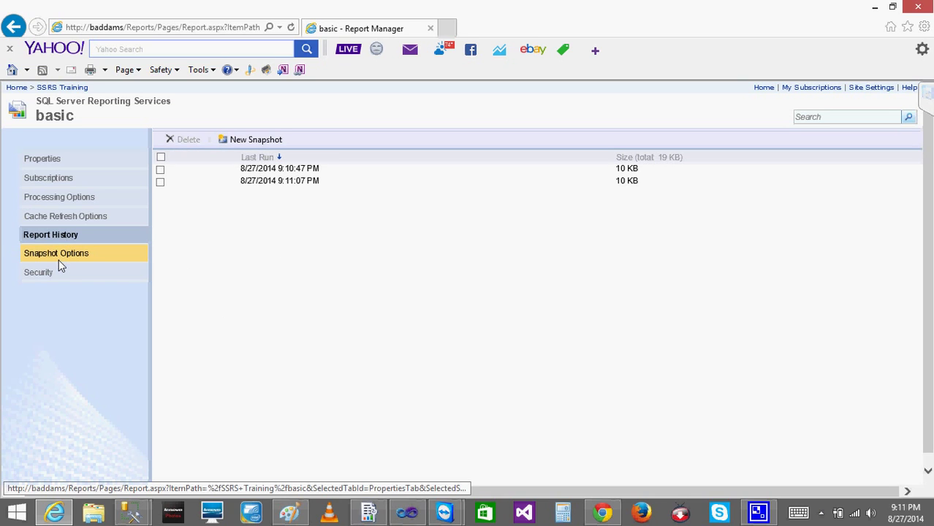
Raise the report history limit to 10 copies, apply it, and reopen the basic report's history
click(59, 260)
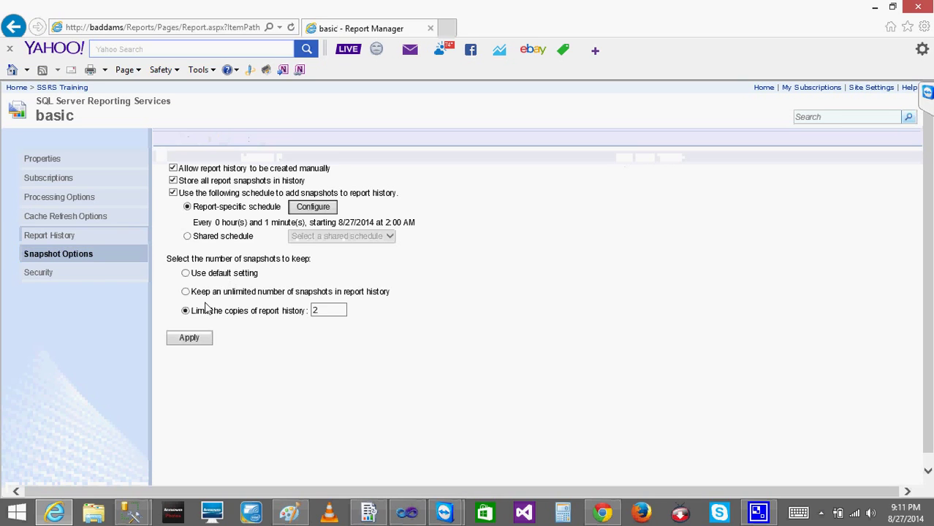
click(331, 311)
key(BackSpace)
text(10)
click(191, 344)
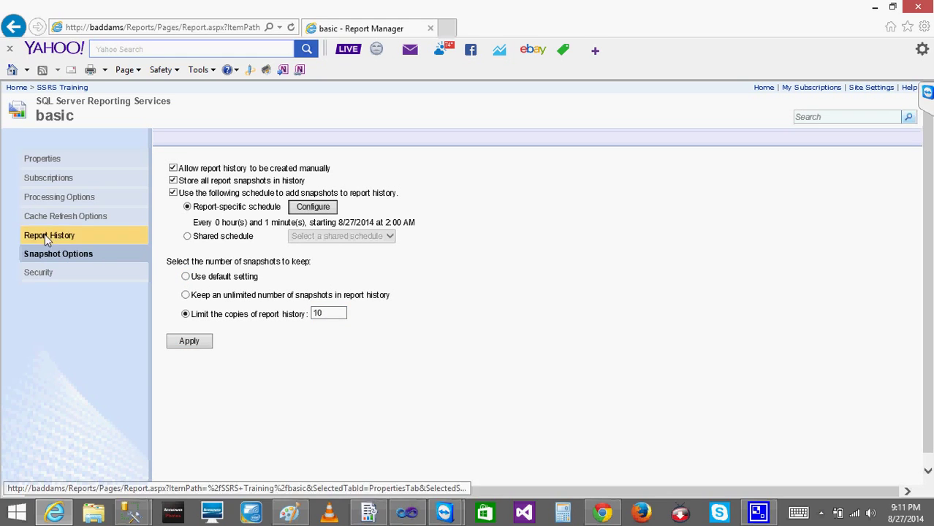
click(45, 237)
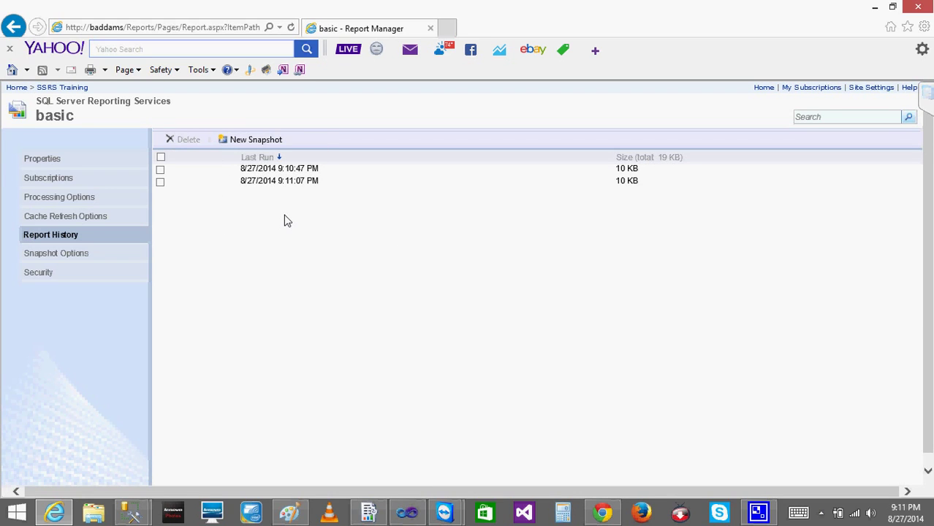
Create new snapshots manually in the basic report's history until it holds nine
click(269, 149)
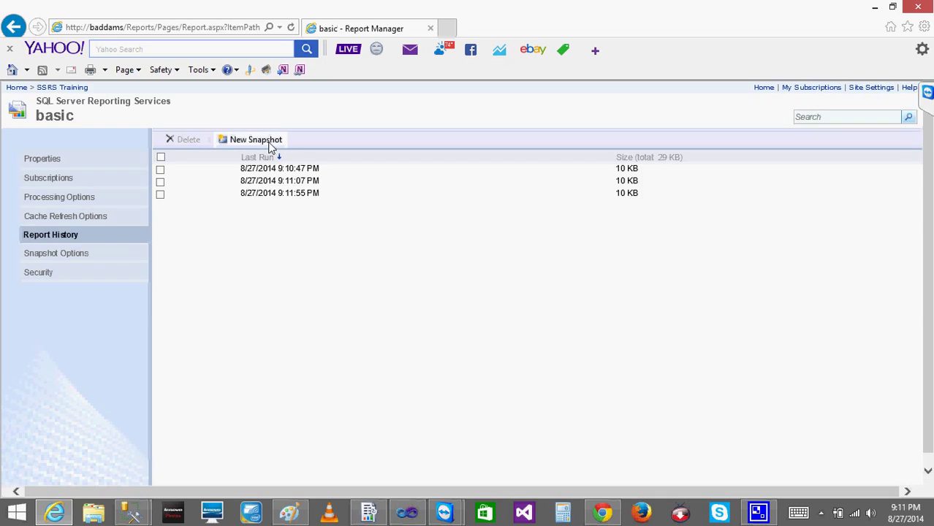
click(270, 147)
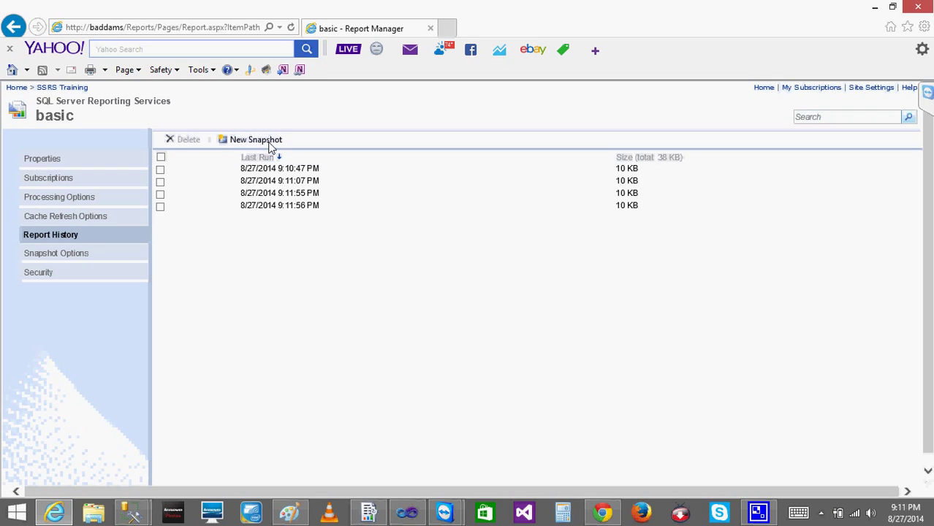
click(270, 147)
click(270, 147)
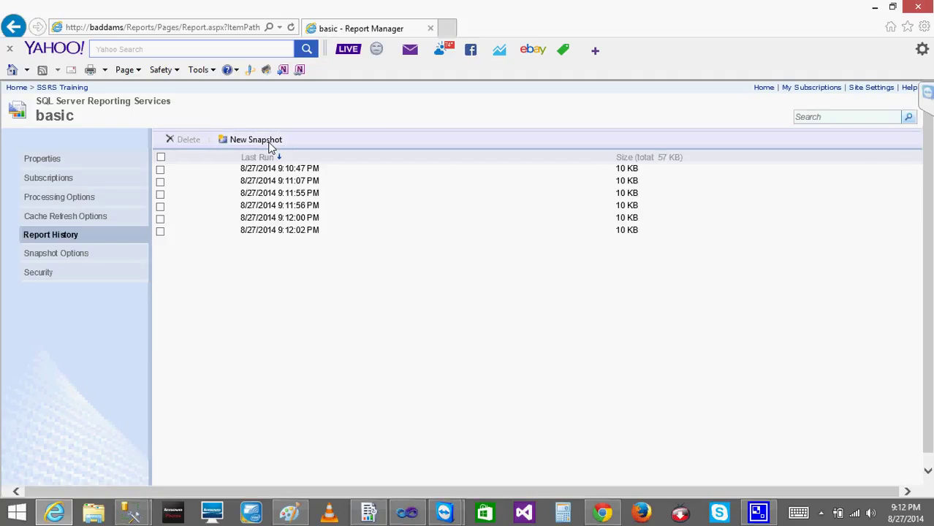
click(270, 147)
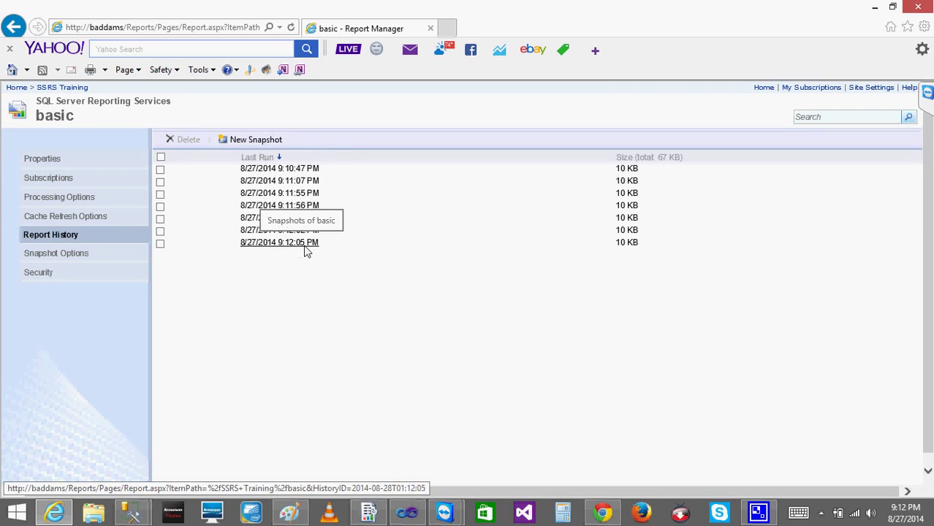
click(247, 141)
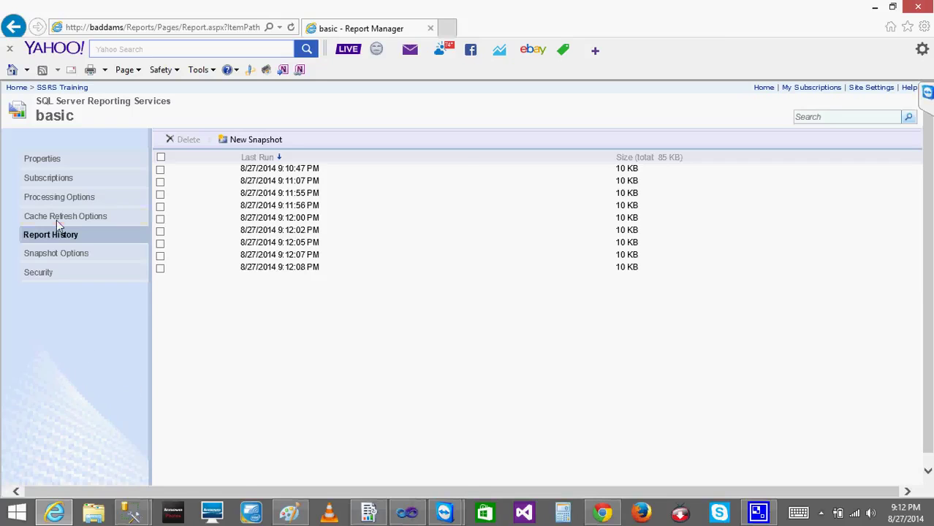
View the 9:12:08 PM and 9:12:07 PM snapshots of the basic report, and close their tabs to return to the history
click(273, 267)
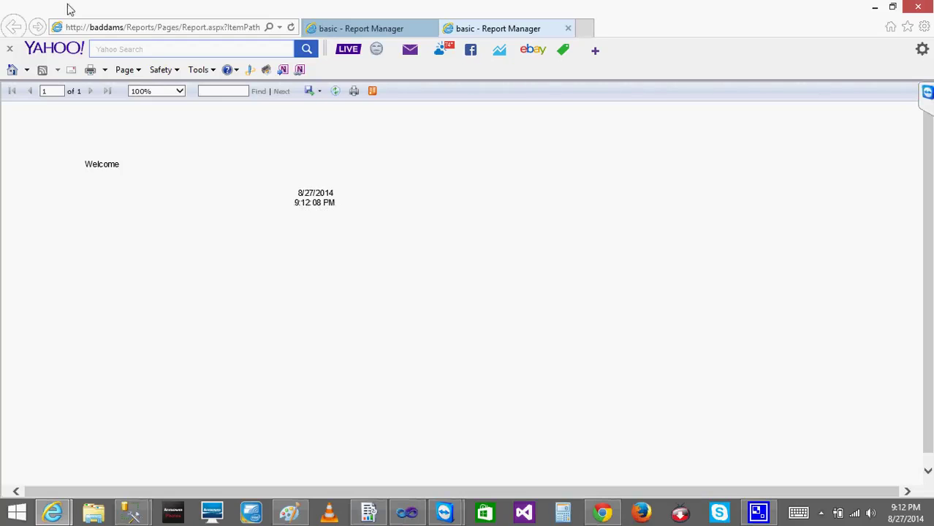
click(340, 28)
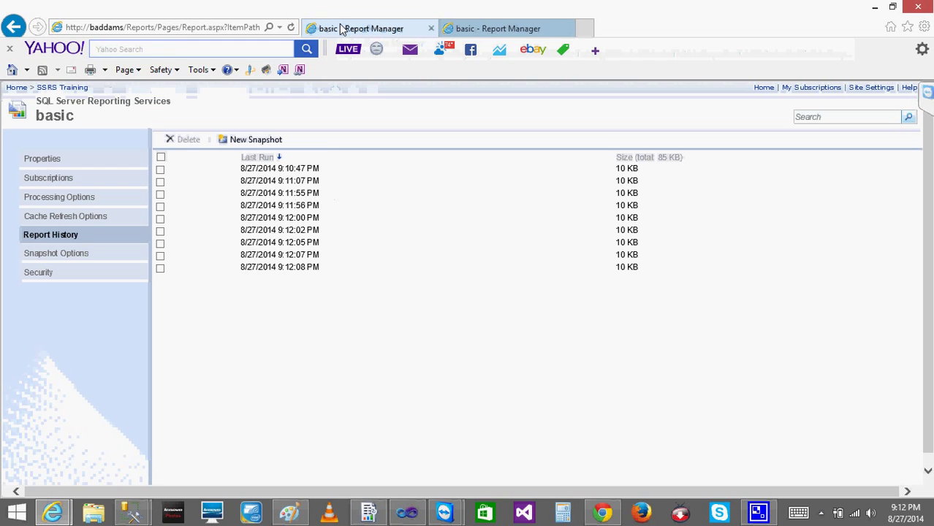
click(300, 256)
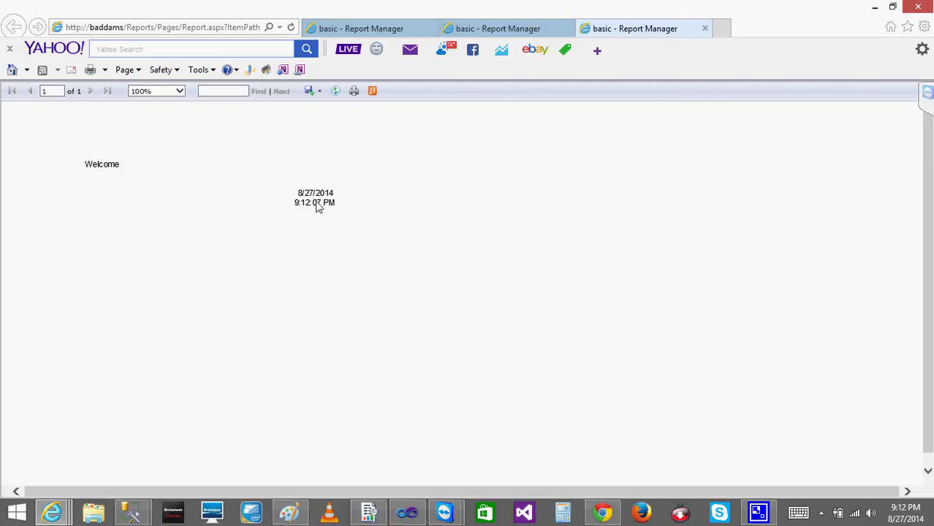
click(703, 30)
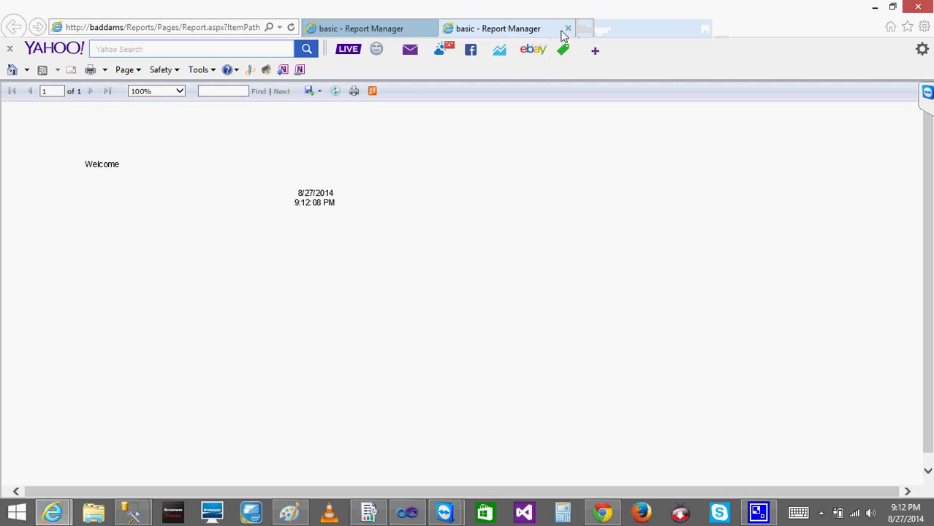
click(568, 30)
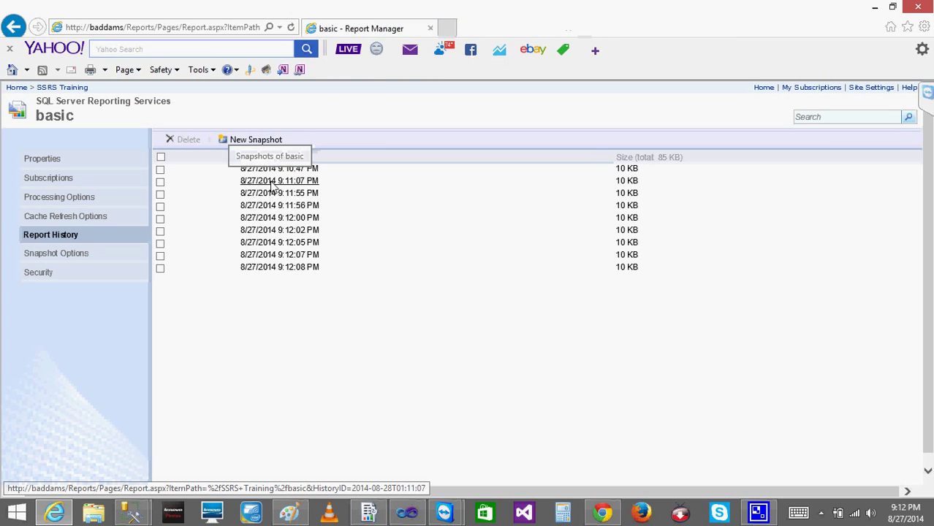
click(291, 267)
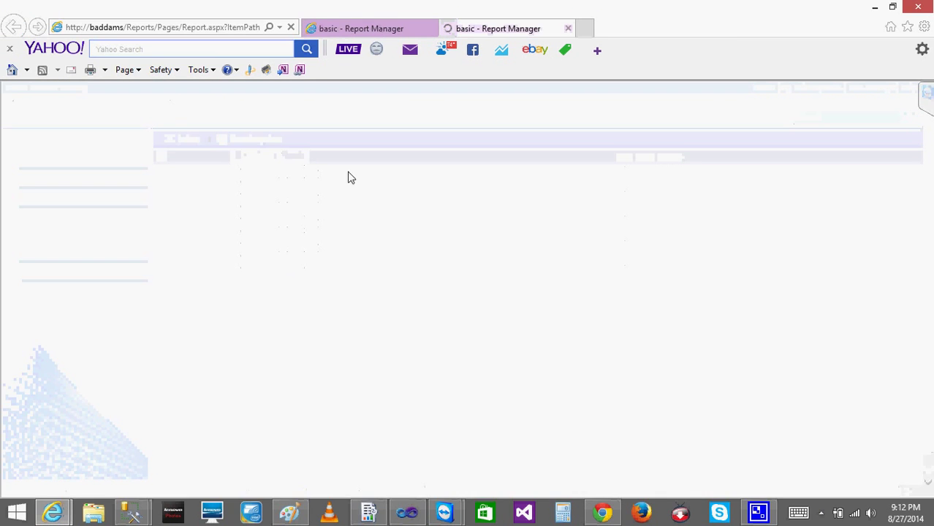
click(567, 30)
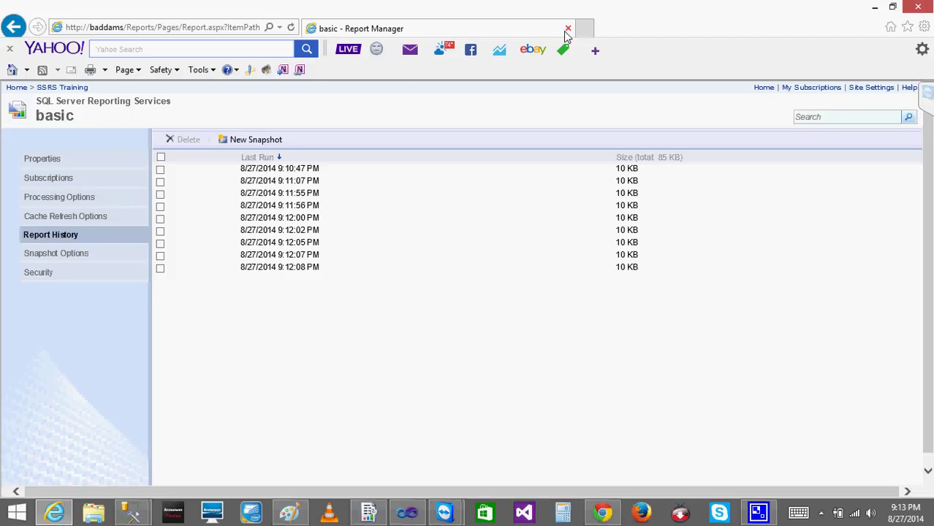
Check the report history limit in the snapshot options, and reopen the basic report's history
click(78, 257)
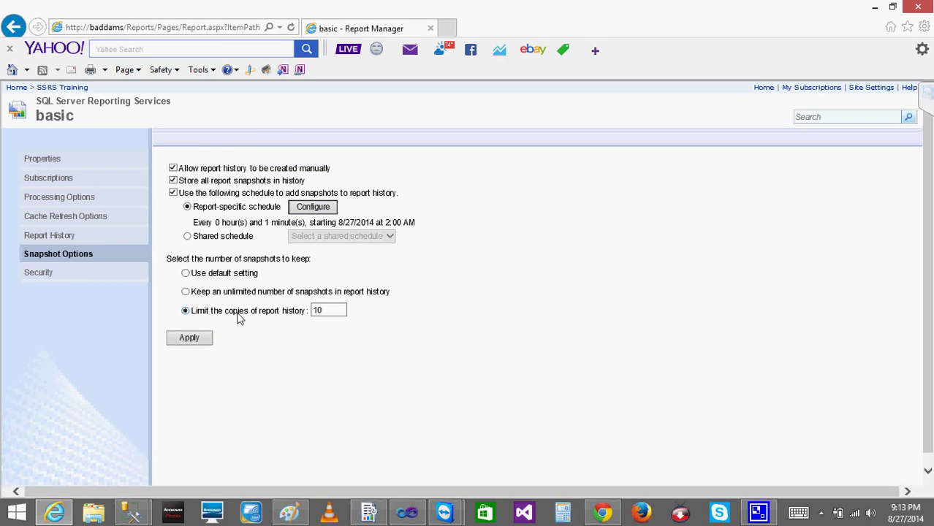
click(326, 313)
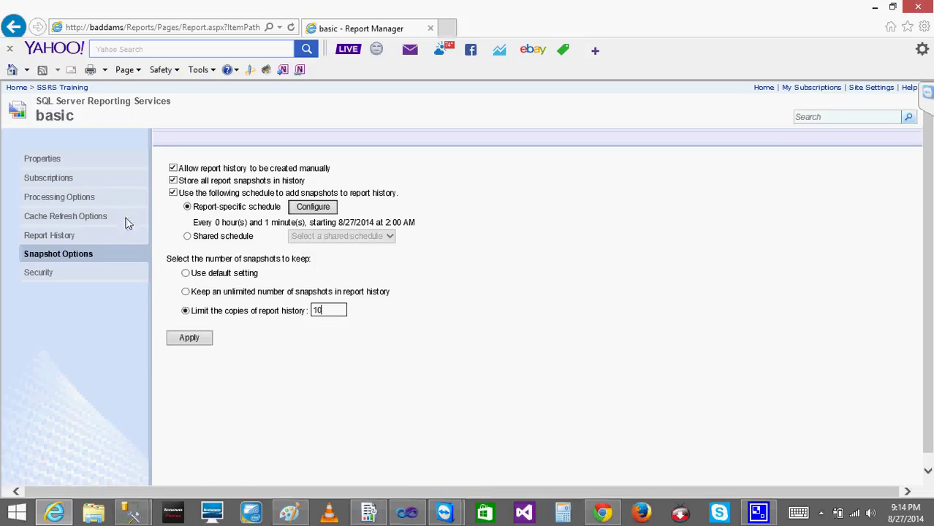
click(49, 235)
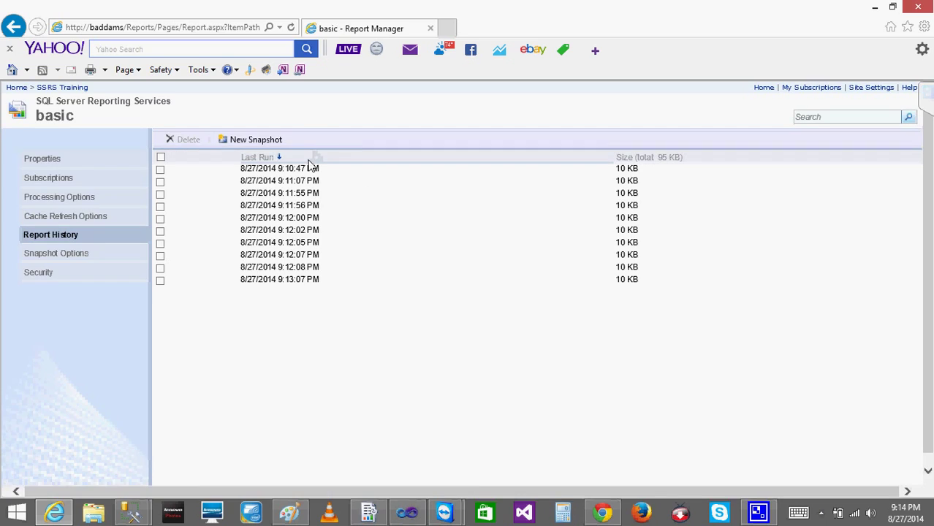
Try to view the oldest snapshot, 9:10:47 PM, close the extra tabs, and refresh the report history
click(257, 170)
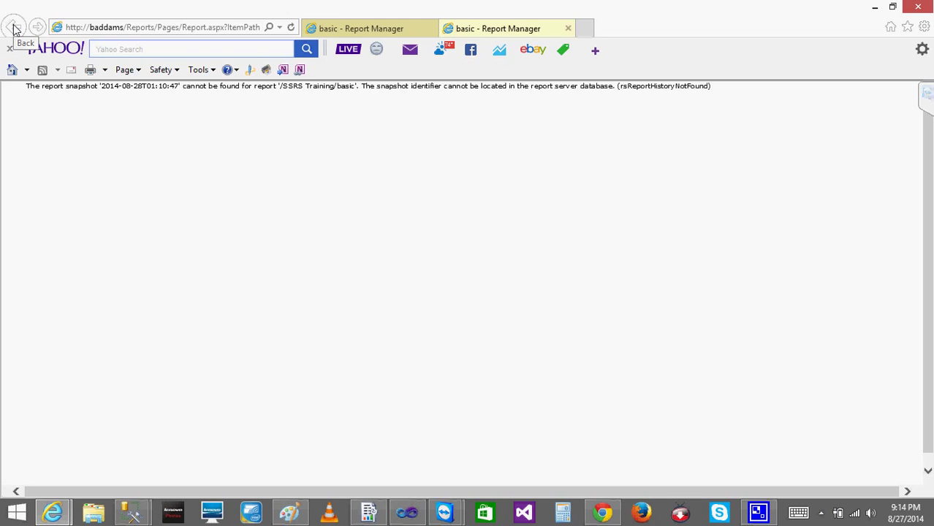
click(371, 28)
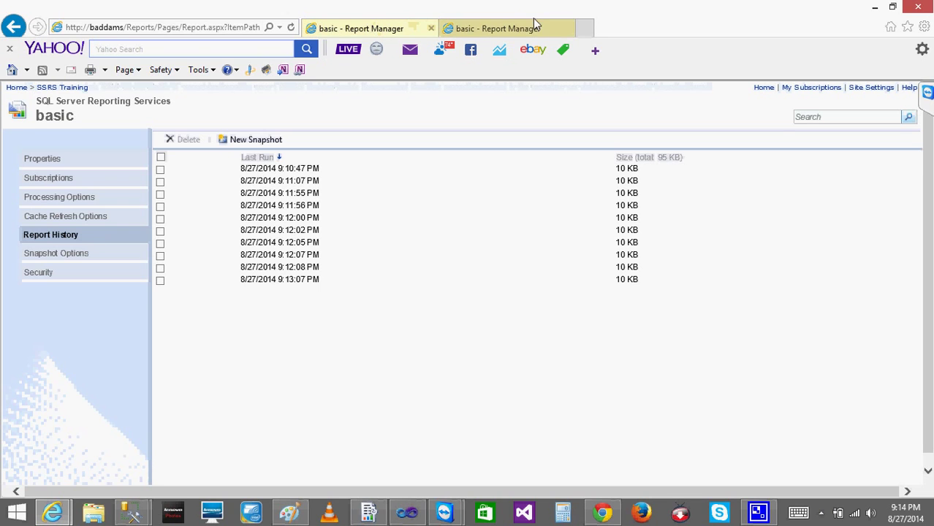
click(583, 30)
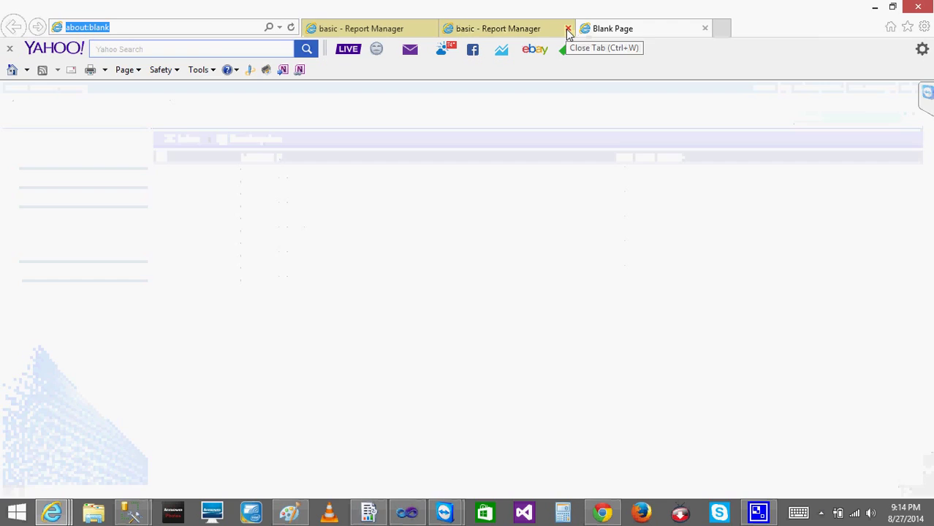
click(568, 28)
click(568, 30)
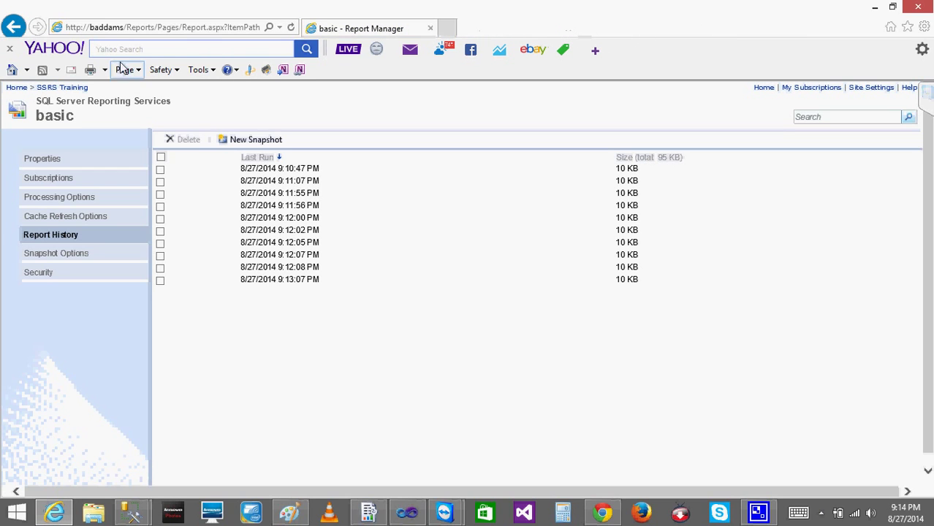
click(290, 27)
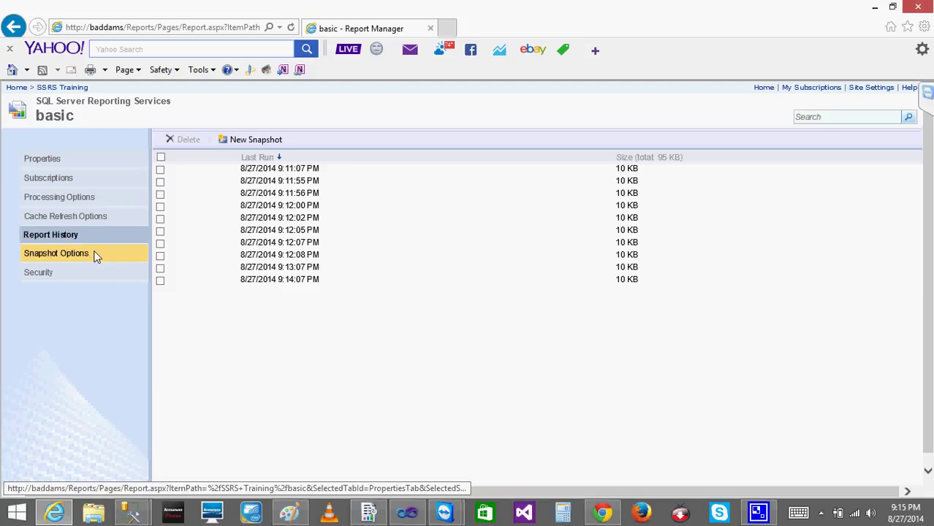
Switch to Paint and sketch a box with an arrow beside it under handwritten headings "month 1" and "month 2"
click(293, 512)
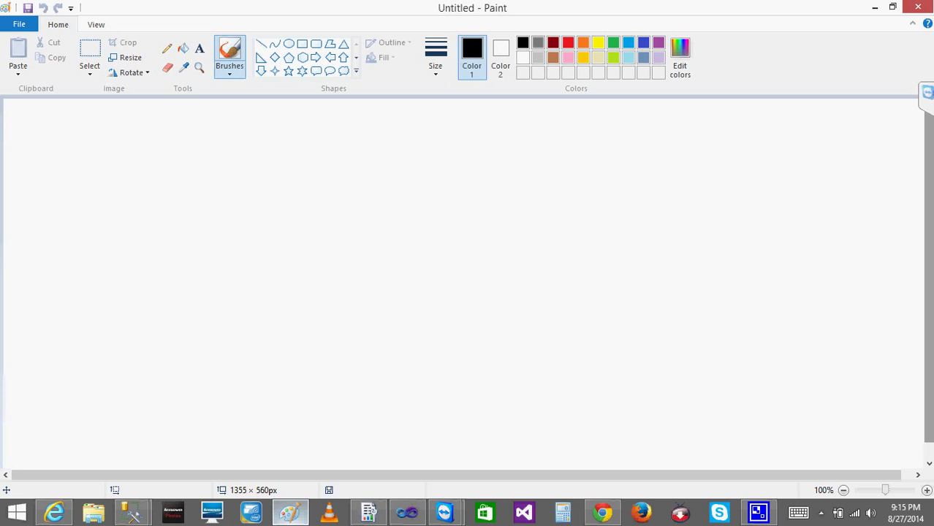
drag(247, 206, 205, 209)
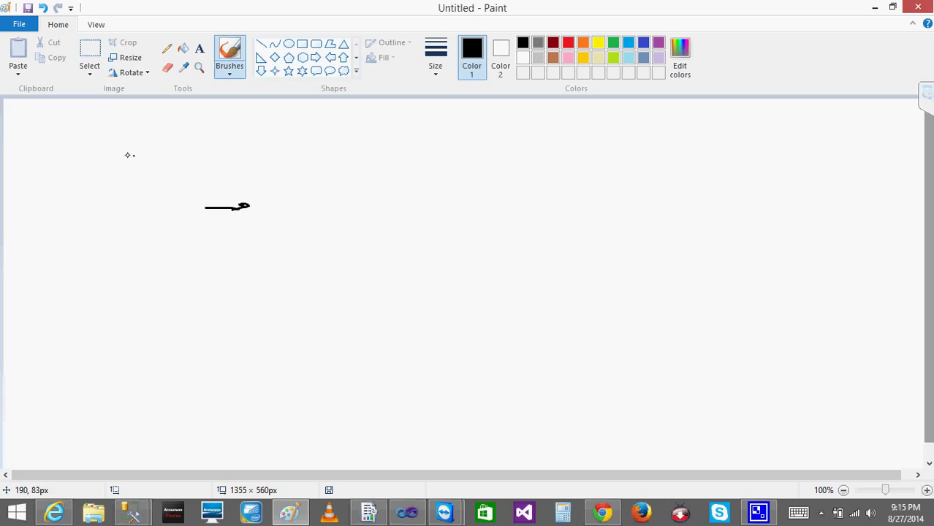
drag(89, 153, 114, 151)
mouse_move(102, 154)
mouse_down()
mouse_move(77, 201)
mouse_move(111, 142)
mouse_move(182, 134)
mouse_move(205, 146)
mouse_up()
drag(267, 136, 358, 144)
click(376, 142)
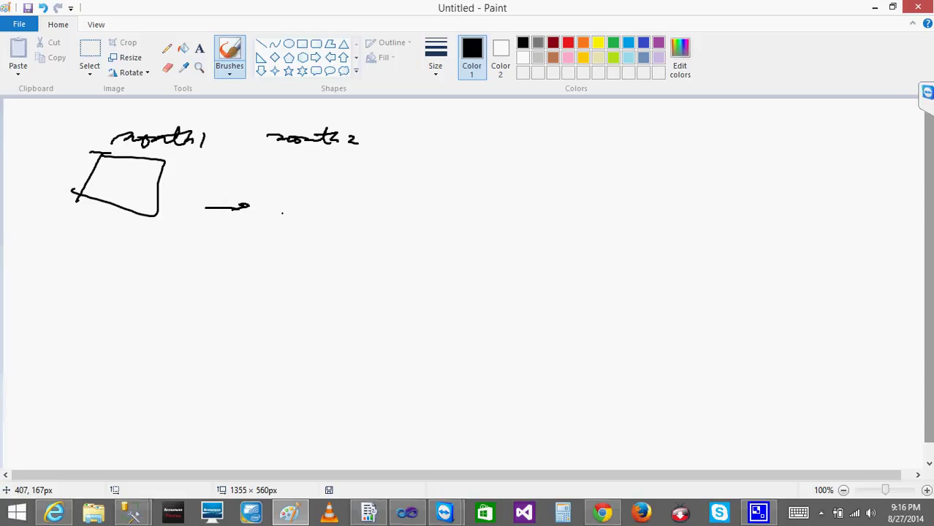
click(273, 246)
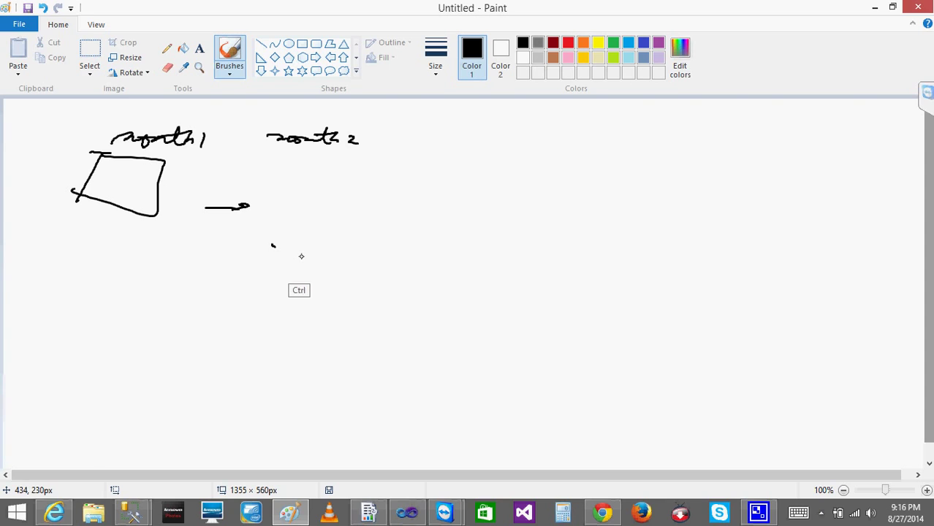
Undo all strokes of the month sketch until the canvas is blank
key(ctrl+a)
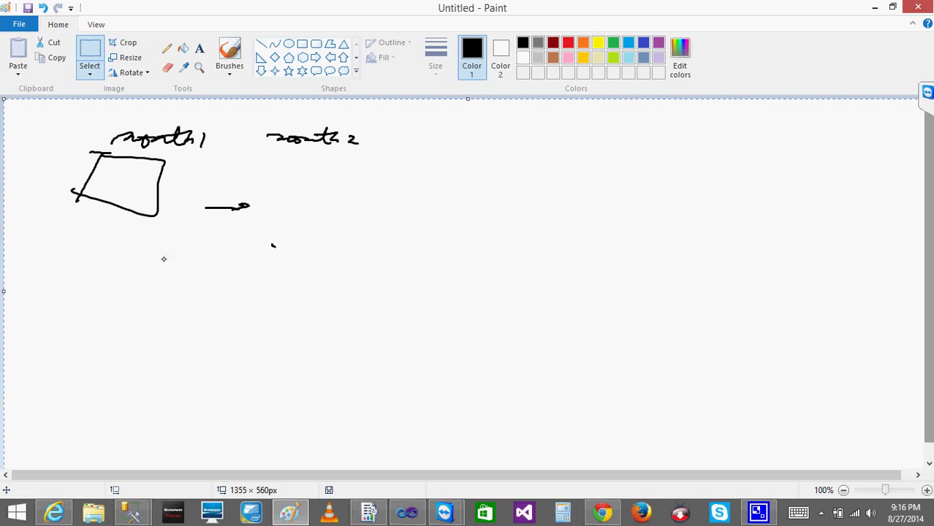
drag(241, 277, 245, 278)
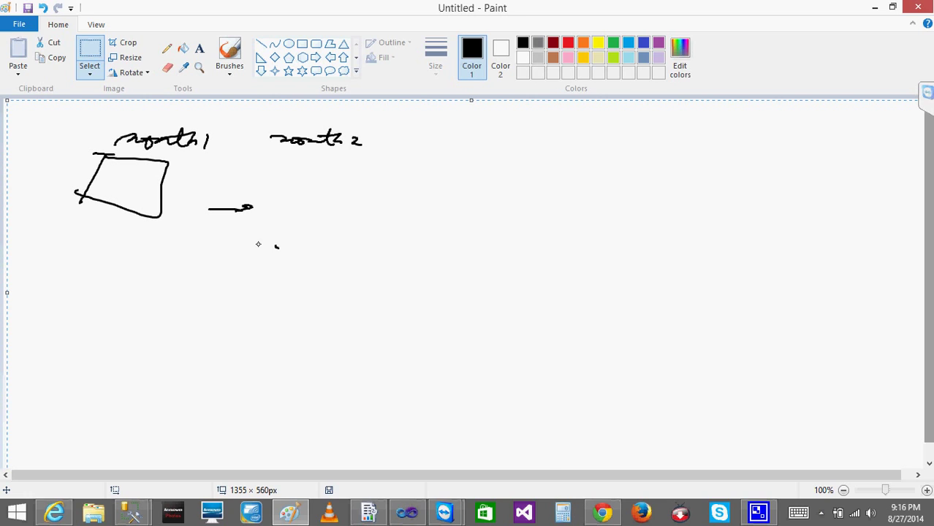
key(Escape)
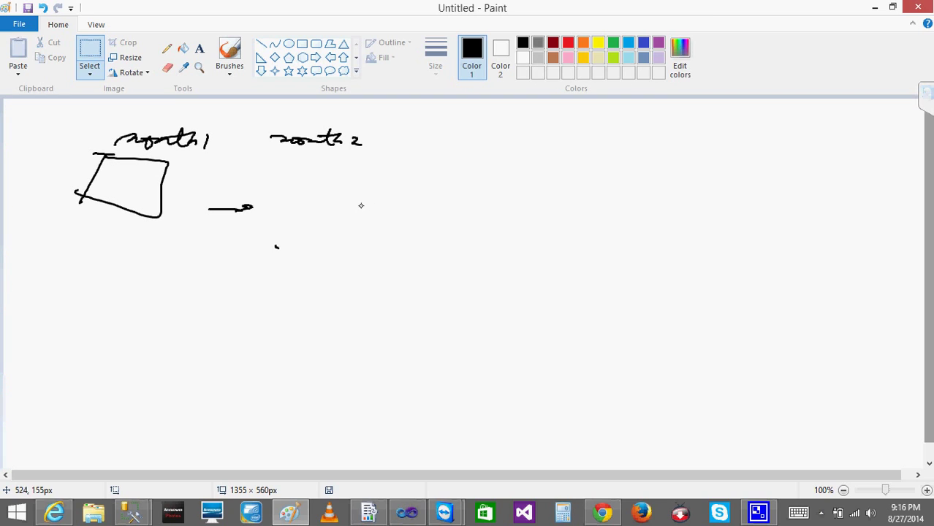
key(ctrl+z)
key(ctrl+z)
key(ctrl+z)
key(ctrl+z)
key(ctrl+z)
key(ctrl+z)
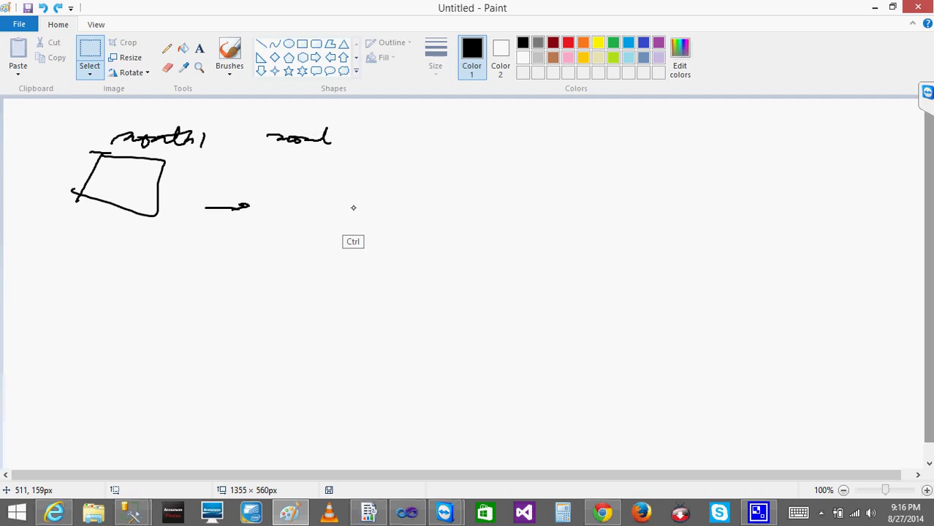
key(ctrl+z)
key(ctrl+z)
key(ctrl+z)
key(ctrl+z)
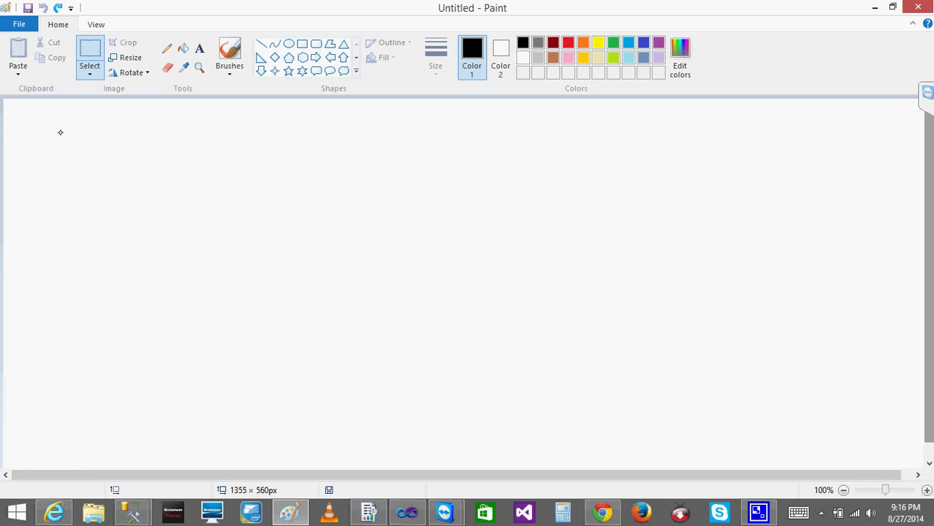
Close the Paint drawing without saving its changes
drag(53, 151, 41, 242)
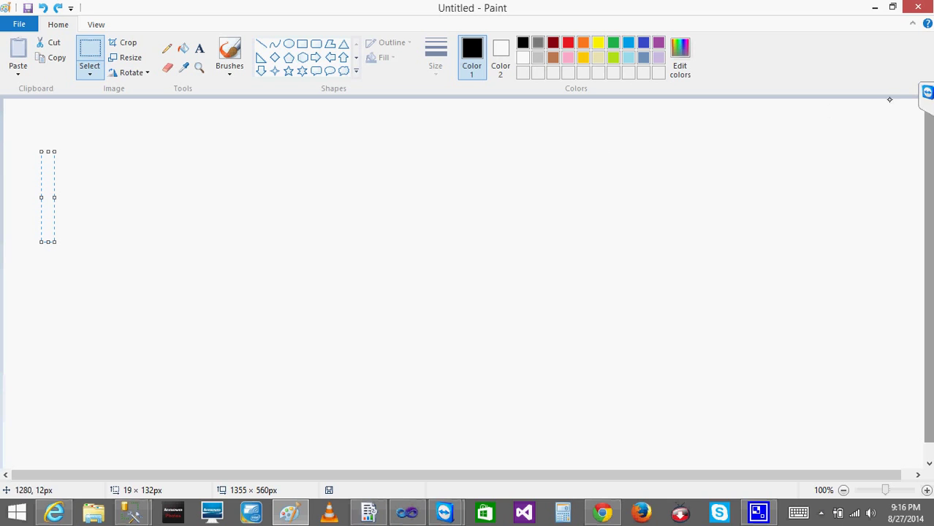
click(919, 7)
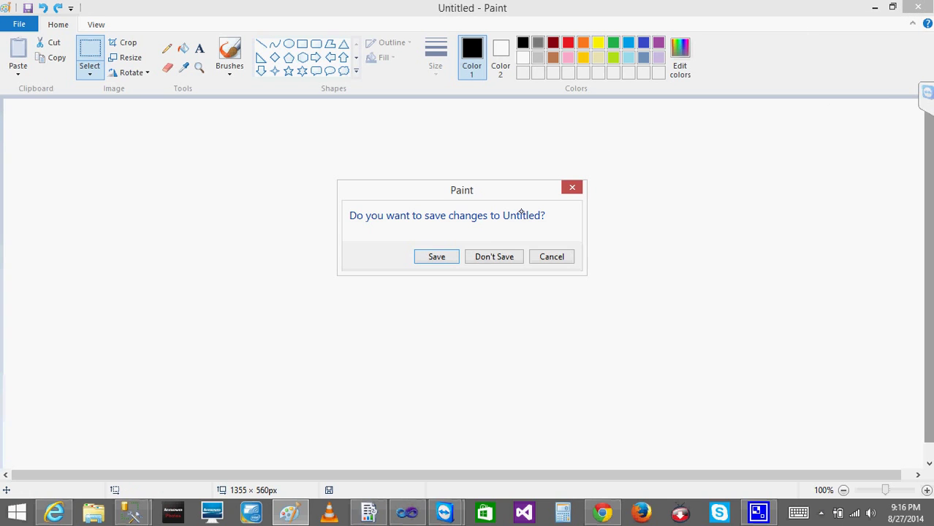
click(495, 256)
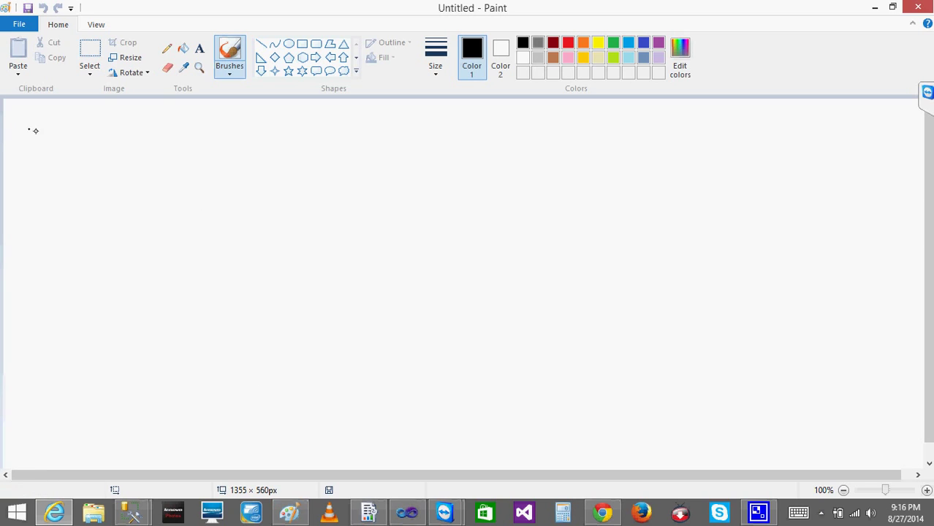
Handwrite a circled 1 with two arrow bullets below it, write "order item → shiped date" on the first, and circle "shiped date"
drag(35, 146, 49, 130)
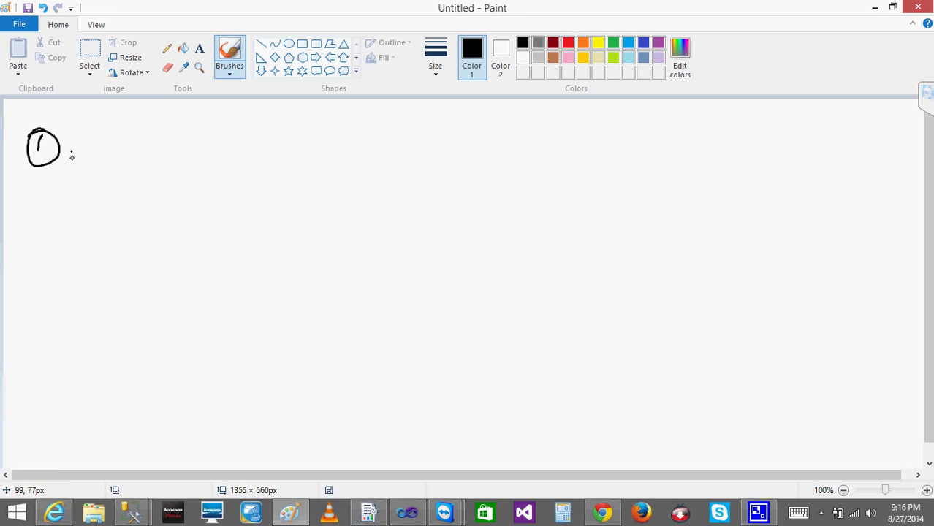
drag(29, 185, 49, 186)
mouse_move(42, 176)
mouse_down()
mouse_move(46, 192)
mouse_move(88, 166)
mouse_move(93, 187)
mouse_move(137, 177)
mouse_move(167, 196)
mouse_up()
mouse_move(27, 229)
mouse_down()
mouse_move(53, 228)
mouse_move(42, 241)
mouse_up()
drag(167, 195, 231, 193)
drag(238, 191, 249, 195)
drag(258, 188, 334, 193)
mouse_move(298, 159)
mouse_down()
mouse_move(205, 169)
mouse_move(358, 187)
mouse_move(263, 157)
mouse_up()
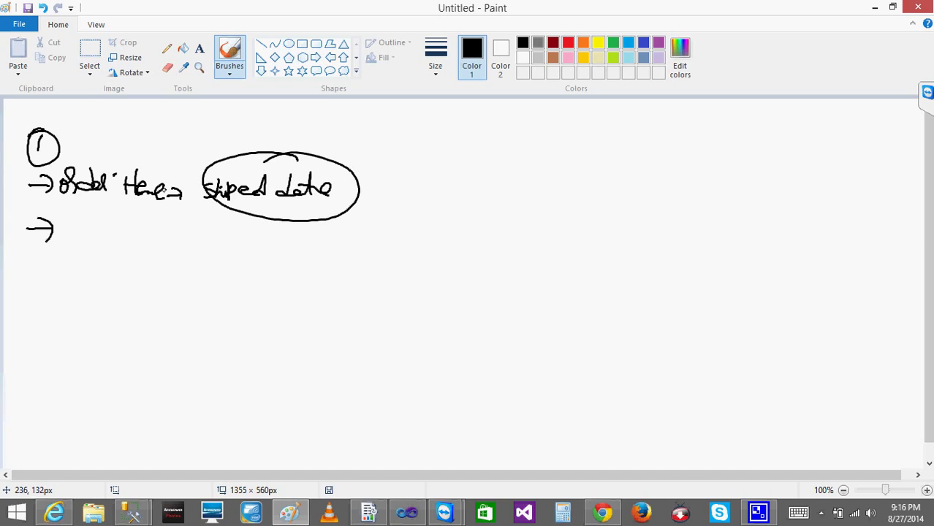
Retrace "item" and its arrow, circle "shiped date" again, and handwrite 8/29/2014 under it
mouse_move(114, 175)
mouse_down()
mouse_move(127, 180)
mouse_move(127, 196)
mouse_move(182, 191)
mouse_move(178, 199)
mouse_up()
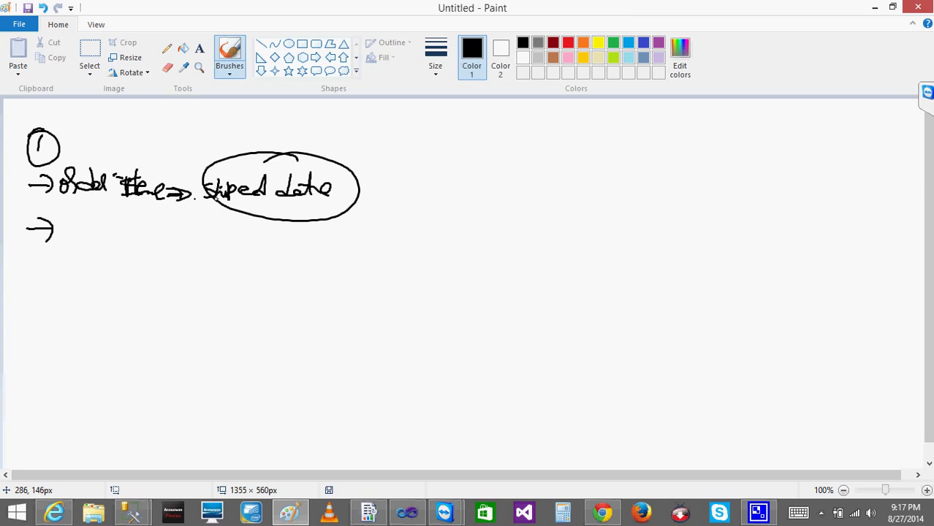
mouse_move(270, 164)
mouse_down()
mouse_move(241, 162)
mouse_move(361, 198)
mouse_move(208, 171)
mouse_up()
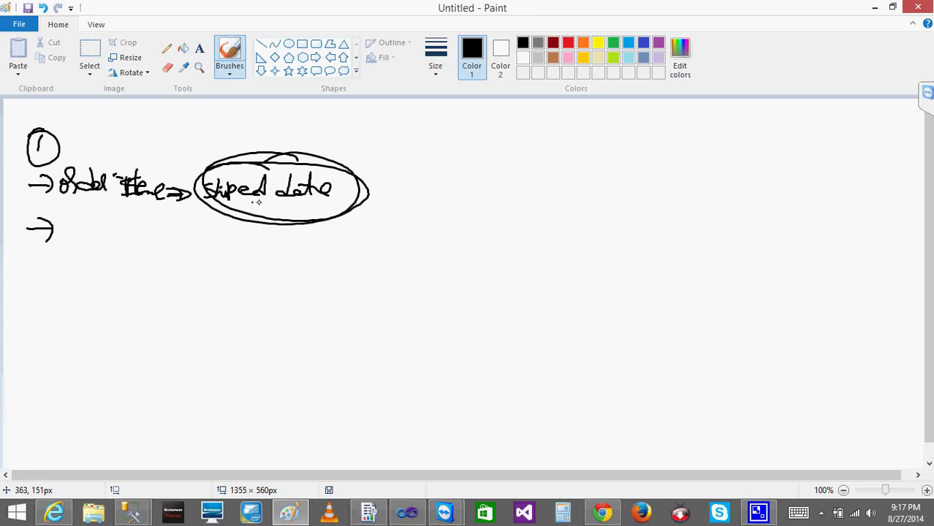
mouse_move(279, 207)
mouse_down()
mouse_move(289, 223)
mouse_move(371, 220)
mouse_up()
mouse_move(314, 208)
mouse_down()
mouse_move(310, 229)
mouse_move(296, 225)
mouse_up()
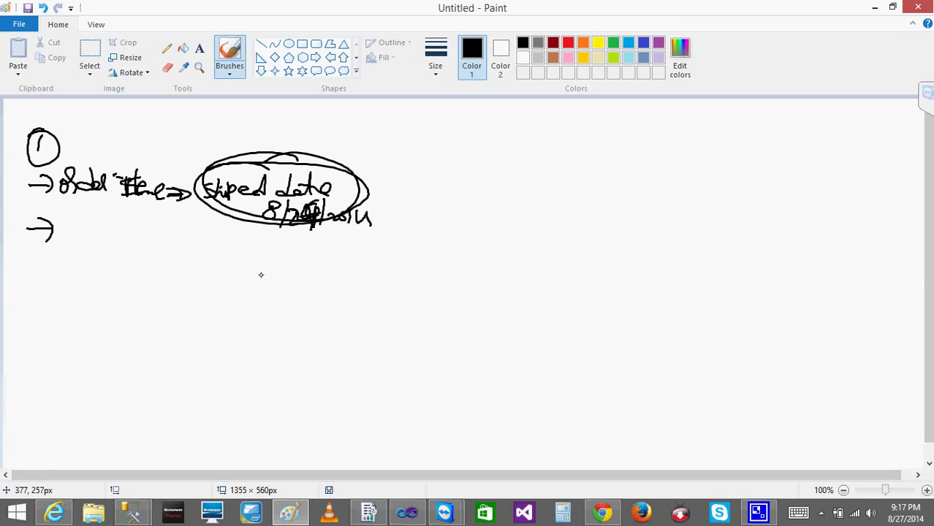
Handwrite 8/29/2014 again below the notes, then circle the date under "shiped date" and add an outgoing arrow
mouse_move(142, 265)
mouse_down()
mouse_move(132, 272)
mouse_move(157, 255)
mouse_move(150, 292)
mouse_up()
mouse_move(165, 275)
mouse_down()
mouse_move(182, 285)
mouse_move(203, 272)
mouse_move(243, 279)
mouse_move(260, 298)
mouse_up()
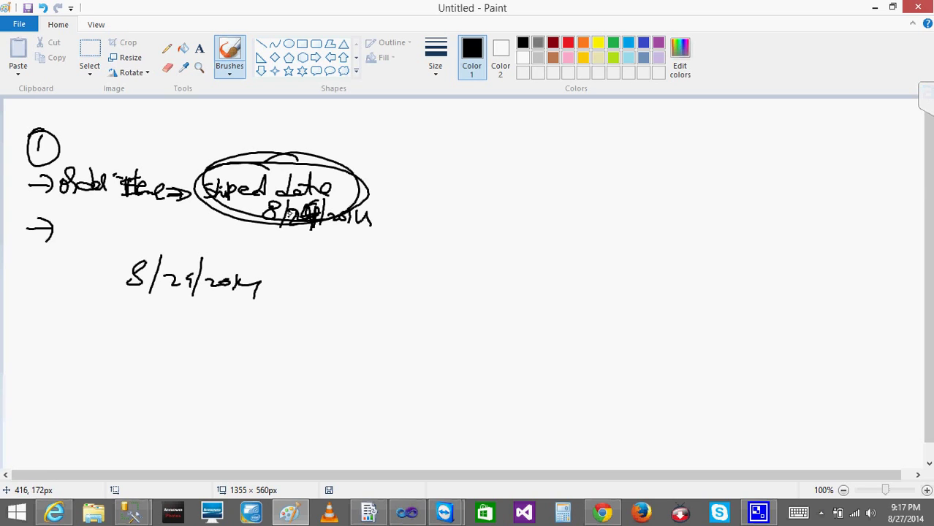
mouse_move(307, 199)
mouse_down()
mouse_move(231, 226)
mouse_move(367, 238)
mouse_move(300, 195)
mouse_move(252, 203)
mouse_up()
drag(369, 234, 381, 255)
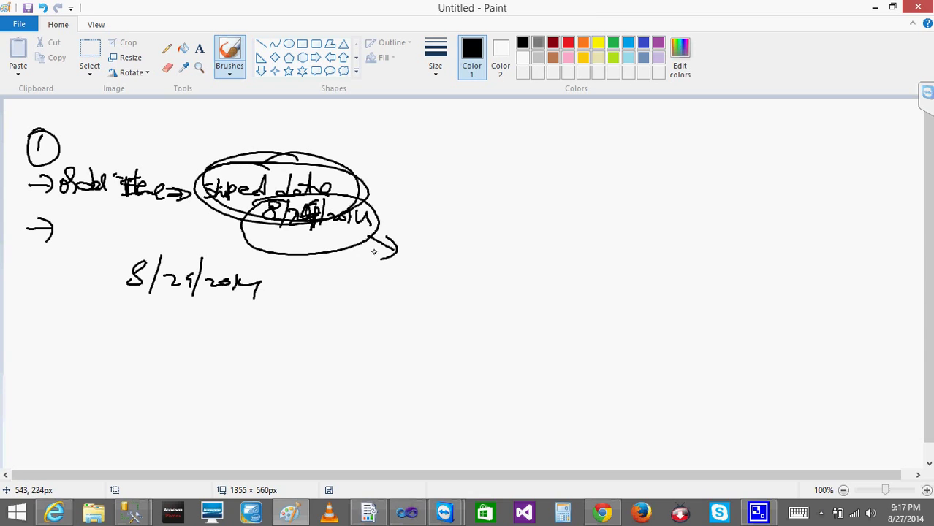
mouse_move(343, 218)
mouse_down()
mouse_move(242, 212)
mouse_move(398, 236)
mouse_move(254, 221)
mouse_move(387, 213)
mouse_move(407, 250)
mouse_move(381, 258)
mouse_up()
Draw an arrow from the date toward a large box, mark a circled 1 inside it, and head the box with a circled 29
mouse_move(407, 208)
mouse_down()
mouse_move(460, 198)
mouse_move(447, 220)
mouse_up()
mouse_move(515, 189)
mouse_down()
mouse_move(500, 338)
mouse_move(591, 189)
mouse_move(499, 330)
mouse_move(463, 320)
mouse_up()
drag(487, 210, 535, 216)
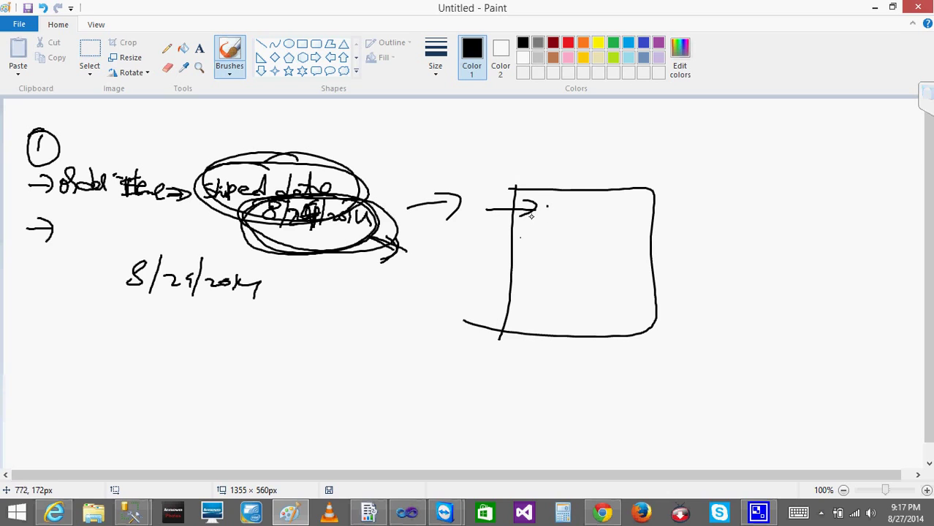
mouse_move(537, 207)
mouse_down()
mouse_move(541, 221)
mouse_move(544, 202)
mouse_up()
mouse_move(489, 208)
mouse_down()
mouse_move(478, 208)
mouse_move(521, 209)
mouse_up()
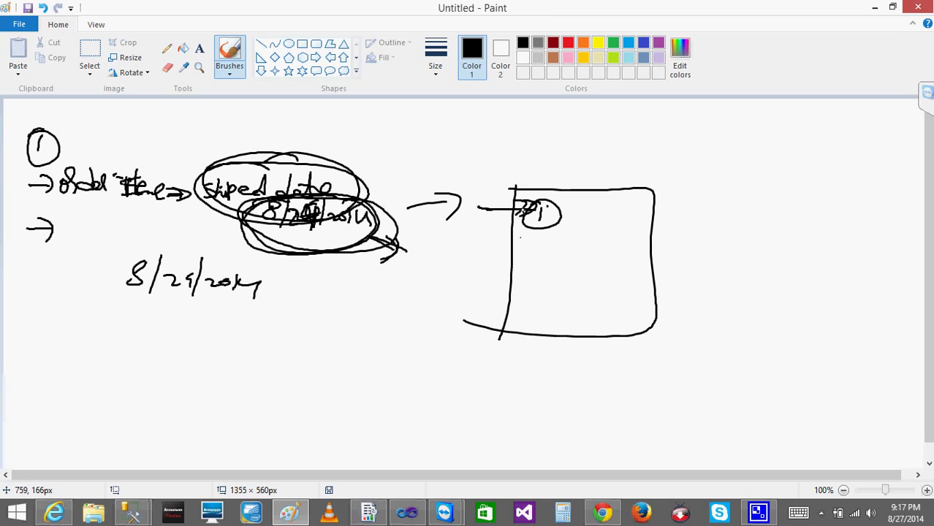
drag(466, 145, 512, 161)
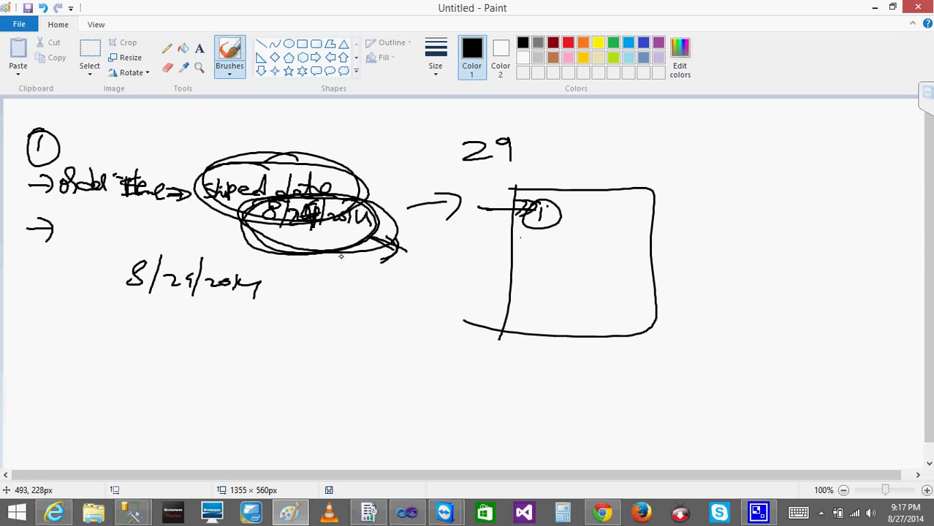
mouse_move(491, 115)
mouse_down()
mouse_move(544, 136)
mouse_move(468, 123)
mouse_up()
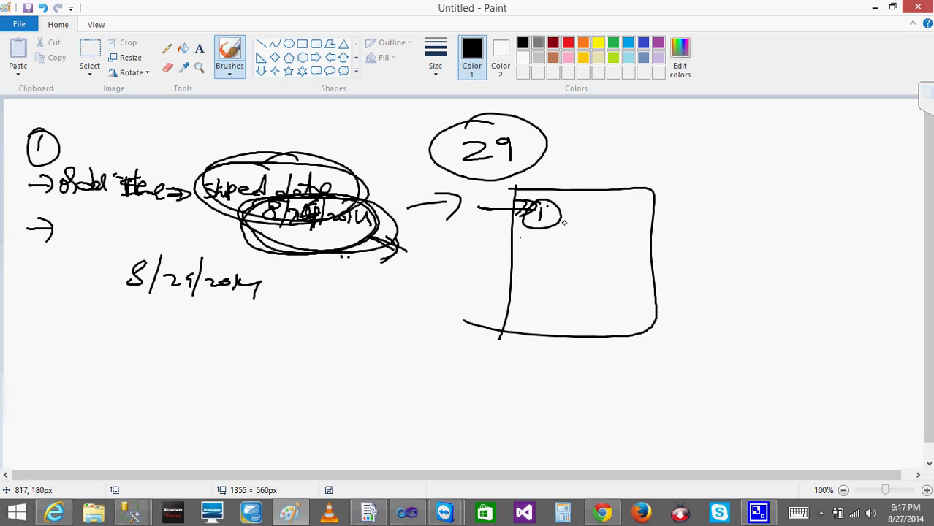
Handwrite 8/30/2014 below the second 8/29/2014, circle it, and draw an arrow pointing at it
mouse_move(238, 338)
mouse_down()
mouse_move(229, 351)
mouse_move(237, 338)
mouse_move(241, 374)
mouse_up()
mouse_move(247, 349)
mouse_down()
mouse_move(259, 355)
mouse_move(249, 368)
mouse_up()
drag(276, 354, 270, 351)
mouse_move(295, 322)
mouse_down()
mouse_move(280, 376)
mouse_move(300, 368)
mouse_up()
drag(306, 357, 316, 373)
drag(329, 353, 340, 371)
mouse_move(331, 326)
mouse_down()
mouse_move(184, 326)
mouse_move(299, 327)
mouse_up()
mouse_move(363, 333)
mouse_down()
mouse_move(413, 320)
mouse_move(397, 340)
mouse_up()
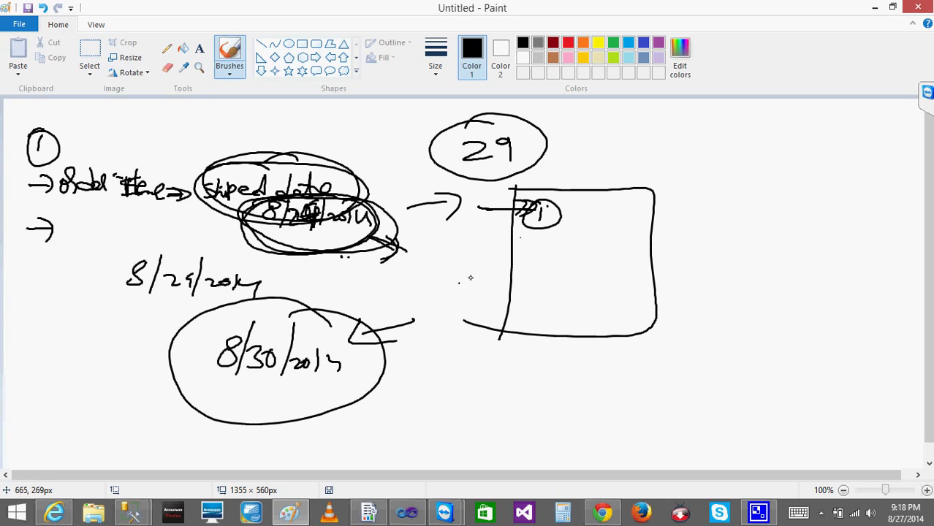
Add a circled 30 as a second heading beside the 29, and emphasize the shipped date and 8/30/2014 with an outline and arrows
mouse_move(740, 138)
mouse_down()
mouse_move(731, 159)
mouse_move(764, 149)
mouse_up()
mouse_move(757, 131)
mouse_down()
mouse_move(707, 142)
mouse_move(746, 128)
mouse_up()
mouse_move(322, 253)
mouse_down()
mouse_move(373, 235)
mouse_move(206, 242)
mouse_move(329, 165)
mouse_move(293, 174)
mouse_up()
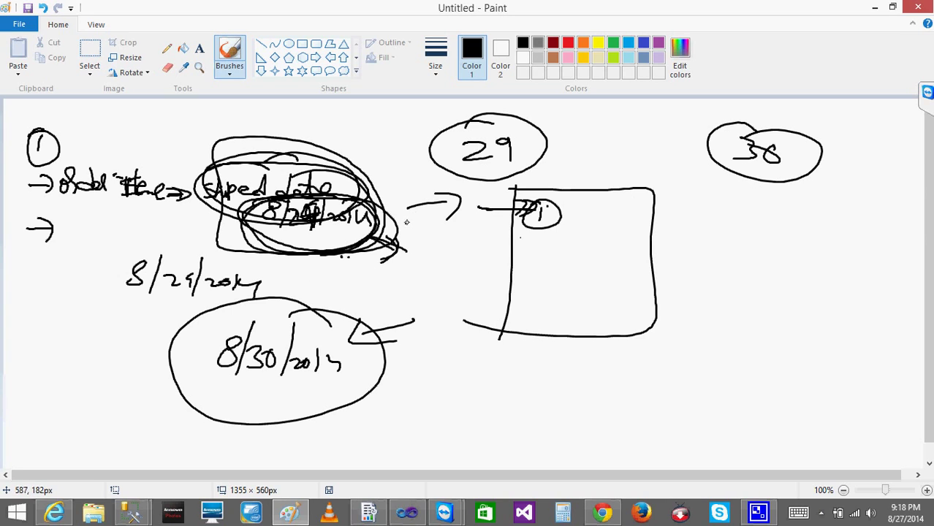
drag(400, 254, 384, 260)
drag(386, 296, 358, 327)
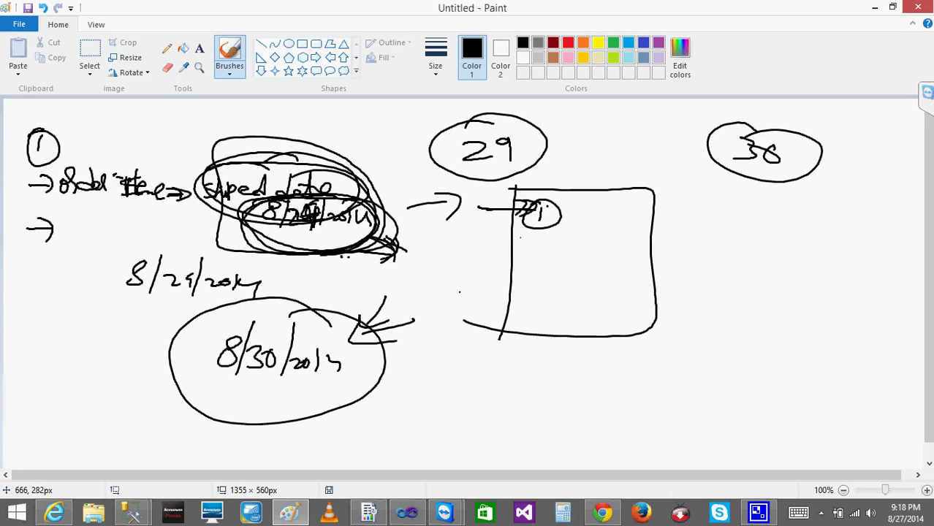
Draw a second box under the 30 heading with a small arrow mark at its upper-left corner
drag(718, 217, 695, 343)
mouse_move(717, 210)
mouse_down()
mouse_move(726, 209)
mouse_move(658, 340)
mouse_up()
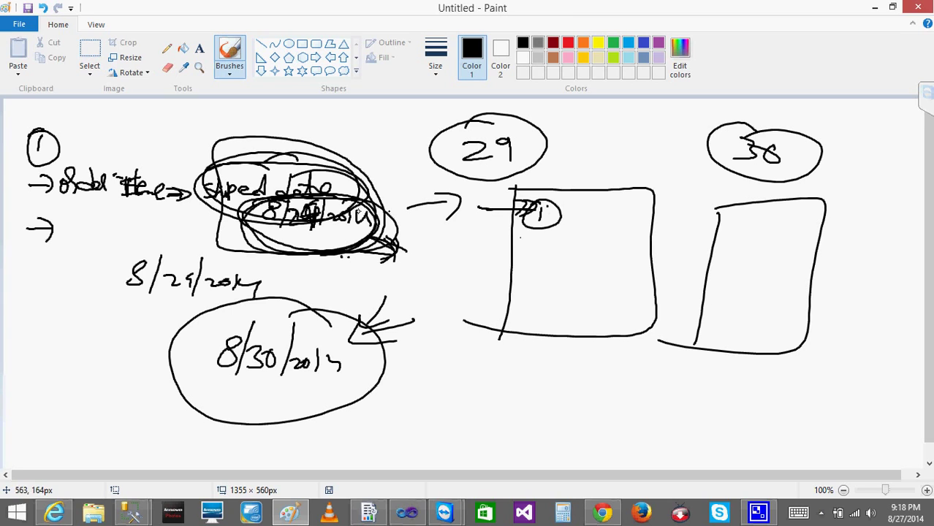
mouse_move(708, 225)
mouse_down()
mouse_move(731, 223)
mouse_move(708, 223)
mouse_move(715, 218)
mouse_up()
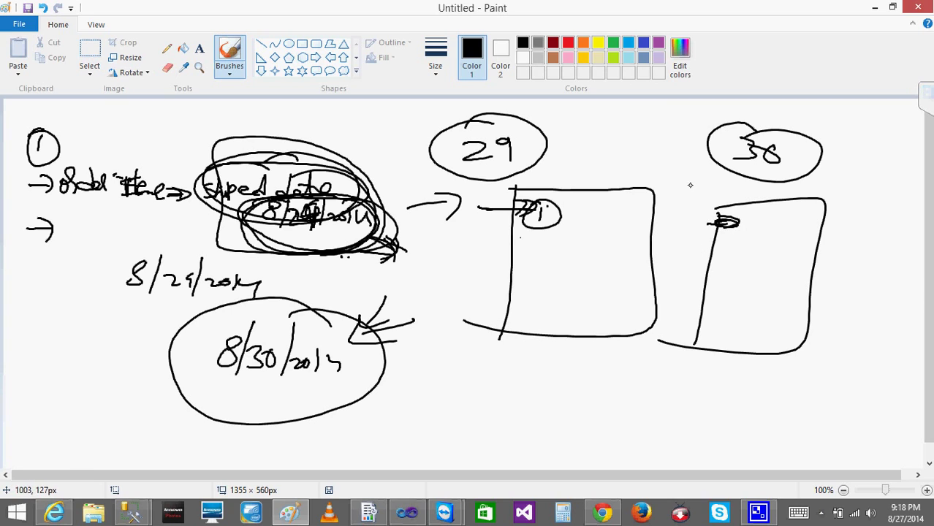
Circle the 29 heading several more times and outline the box under the 30 heading again
drag(429, 138, 438, 163)
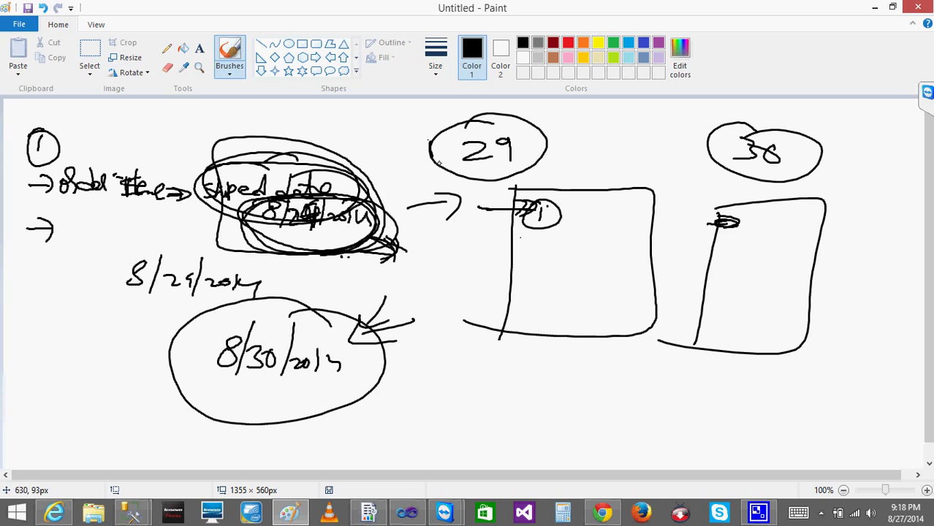
mouse_move(482, 128)
mouse_down()
mouse_move(446, 175)
mouse_move(540, 126)
mouse_up()
mouse_move(436, 132)
mouse_down()
mouse_move(430, 163)
mouse_move(543, 126)
mouse_up()
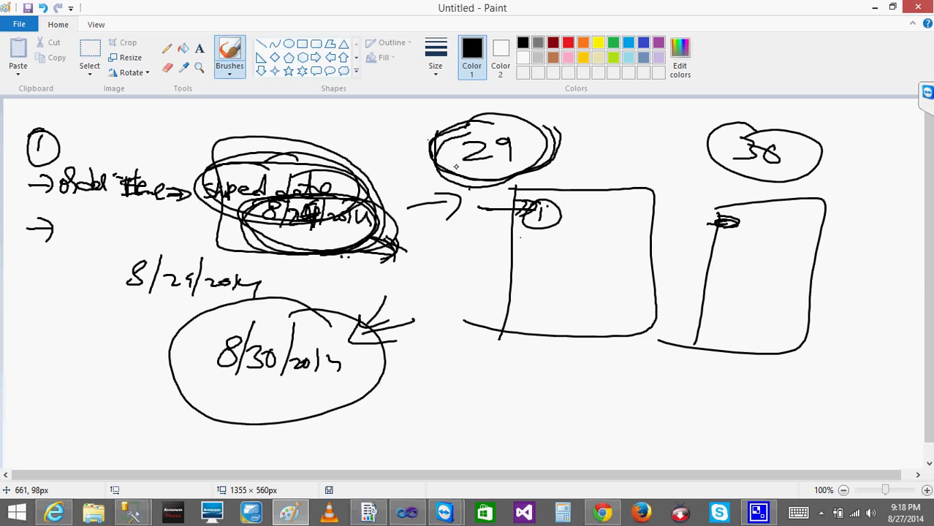
mouse_move(500, 133)
mouse_down()
mouse_move(471, 130)
mouse_move(538, 128)
mouse_move(428, 133)
mouse_up()
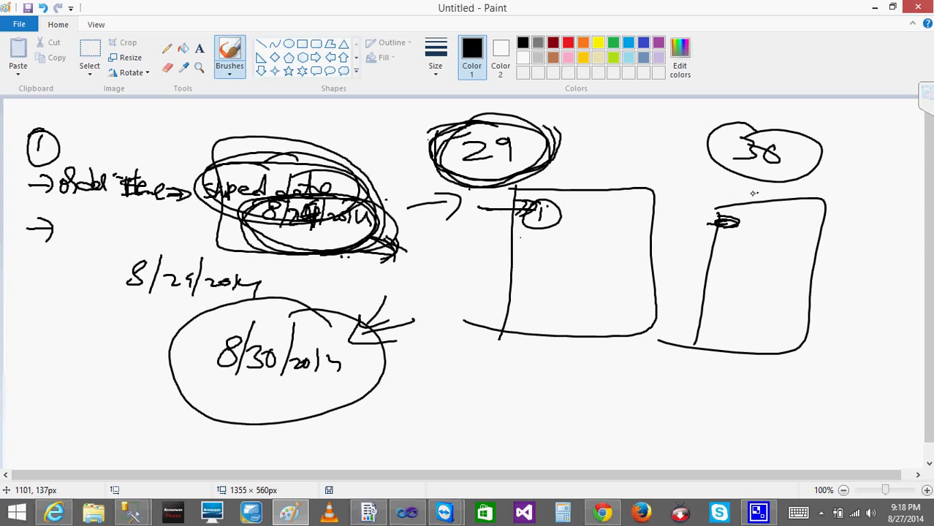
mouse_move(730, 202)
mouse_down()
mouse_move(684, 342)
mouse_move(816, 296)
mouse_move(713, 194)
mouse_move(723, 208)
mouse_up()
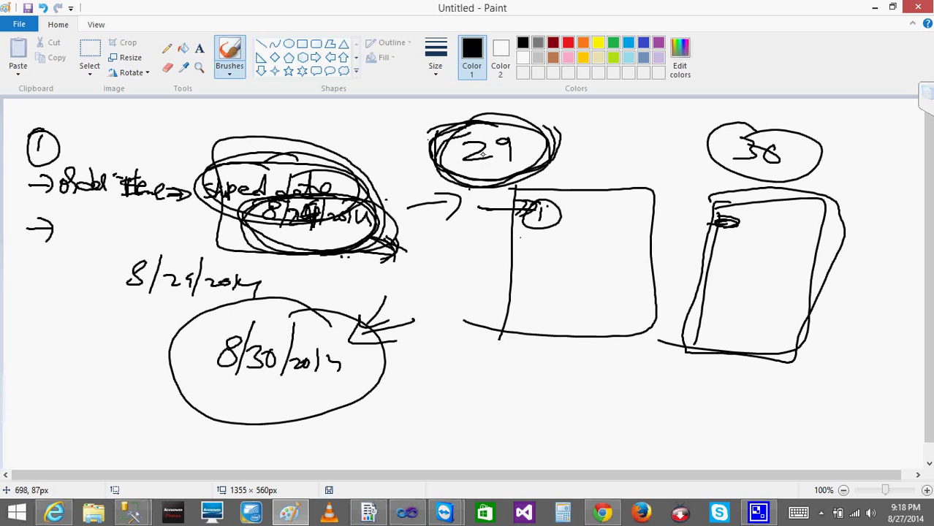
Emphasize the box under 29 with arrows and repeated outlines, and add retraced marks at the 30 box and below the shipped date
drag(563, 154, 567, 187)
mouse_move(548, 176)
mouse_down()
mouse_move(568, 193)
mouse_move(584, 174)
mouse_move(510, 193)
mouse_move(615, 338)
mouse_move(552, 191)
mouse_move(499, 191)
mouse_up()
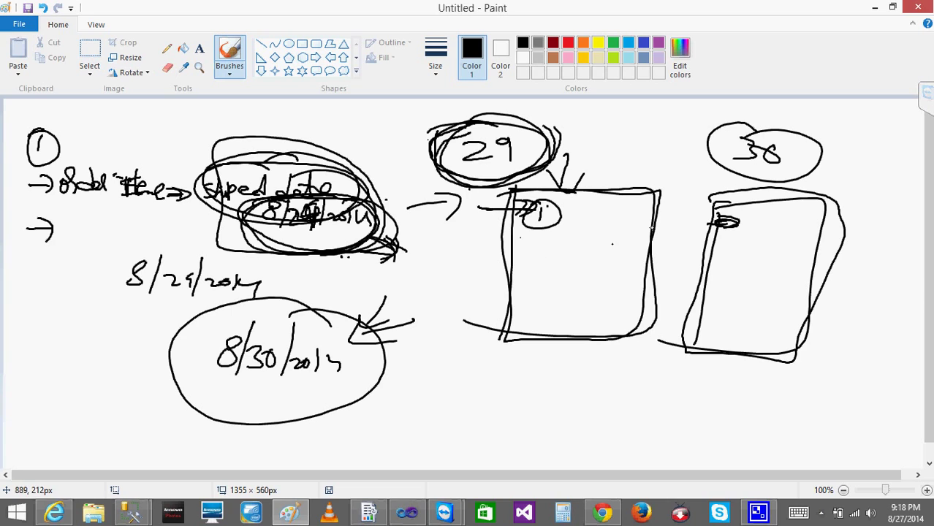
mouse_move(737, 140)
mouse_down()
mouse_move(757, 157)
mouse_move(786, 149)
mouse_move(764, 147)
mouse_up()
mouse_move(718, 189)
mouse_down()
mouse_move(731, 217)
mouse_move(748, 212)
mouse_up()
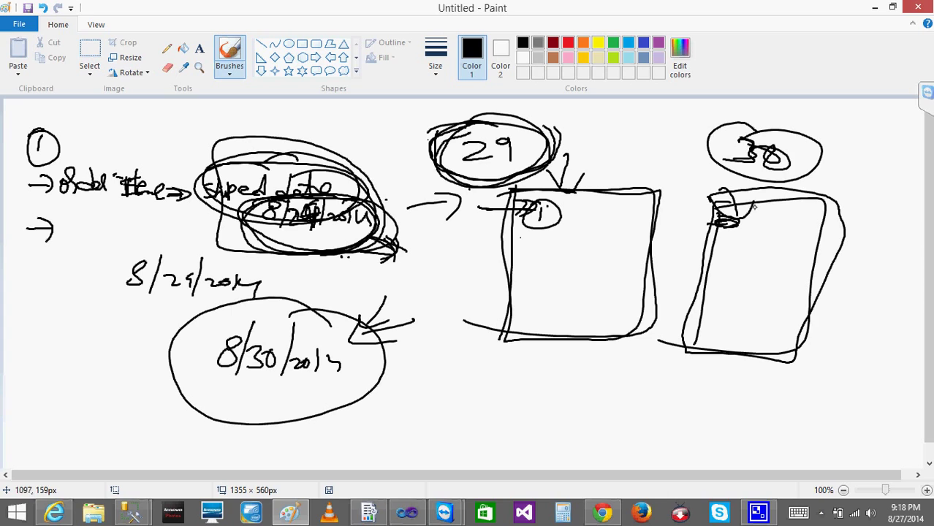
mouse_move(528, 193)
mouse_down()
mouse_move(497, 336)
mouse_move(614, 342)
mouse_move(541, 193)
mouse_move(505, 194)
mouse_up()
mouse_move(585, 165)
mouse_down()
mouse_move(579, 193)
mouse_move(613, 183)
mouse_up()
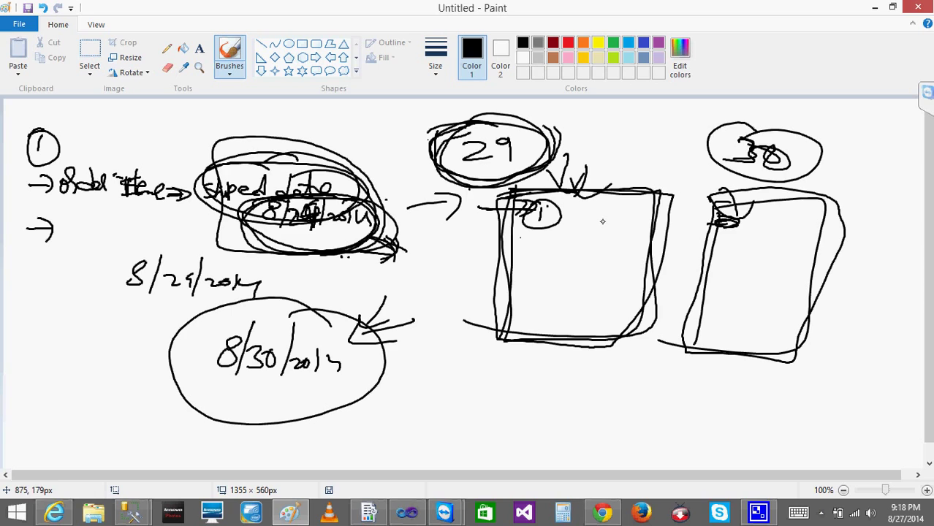
mouse_move(348, 248)
mouse_down()
mouse_move(395, 253)
mouse_move(384, 282)
mouse_move(373, 256)
mouse_move(313, 277)
mouse_move(354, 295)
mouse_move(382, 286)
mouse_move(408, 301)
mouse_move(420, 287)
mouse_move(394, 303)
mouse_move(397, 291)
mouse_up()
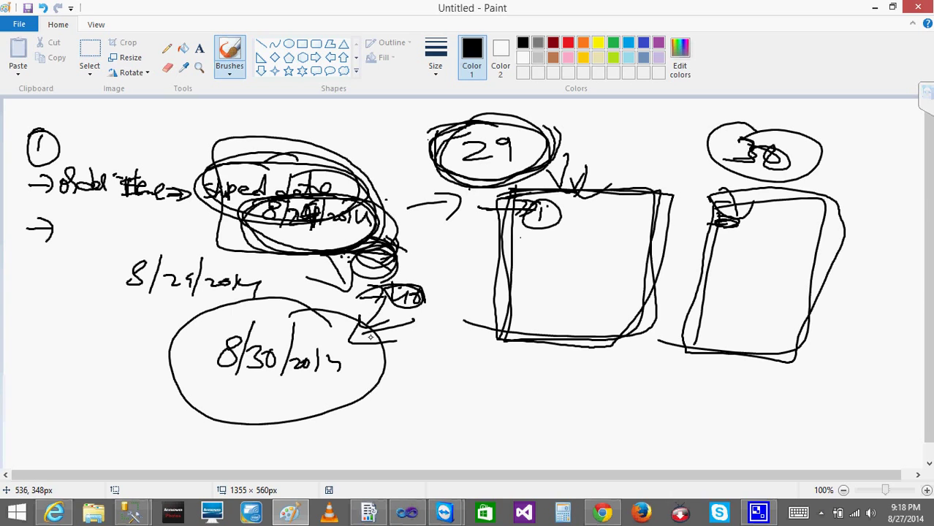
Outline the 29 box again, draw arrows into both boxes, and link the 30 box back to the 29 box with an arrow
mouse_move(504, 196)
mouse_down()
mouse_move(486, 324)
mouse_move(687, 197)
mouse_move(471, 321)
mouse_up()
mouse_move(466, 220)
mouse_down()
mouse_move(528, 218)
mouse_move(512, 227)
mouse_up()
mouse_move(689, 236)
mouse_down()
mouse_move(708, 224)
mouse_move(716, 250)
mouse_move(731, 217)
mouse_move(724, 208)
mouse_move(720, 219)
mouse_up()
mouse_move(583, 161)
mouse_down()
mouse_move(585, 199)
mouse_move(616, 177)
mouse_up()
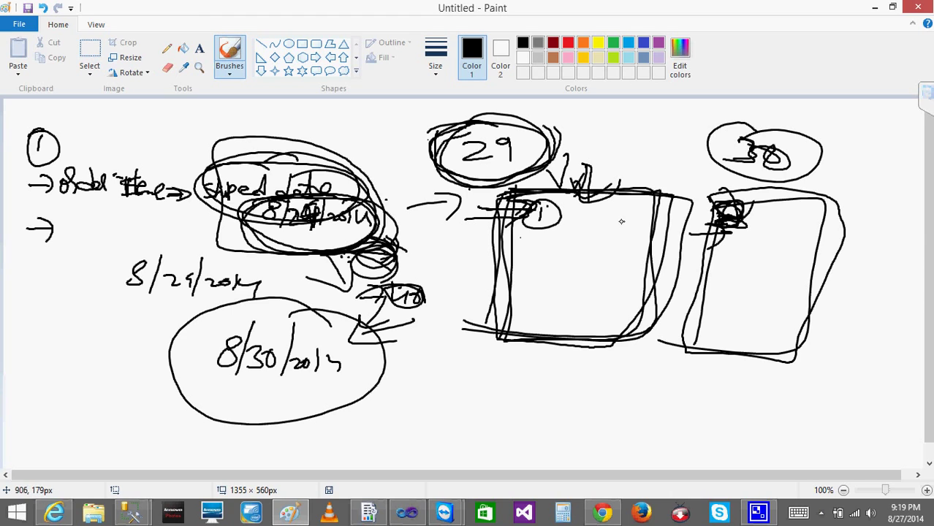
mouse_move(713, 223)
mouse_down()
mouse_move(658, 208)
mouse_move(680, 219)
mouse_up()
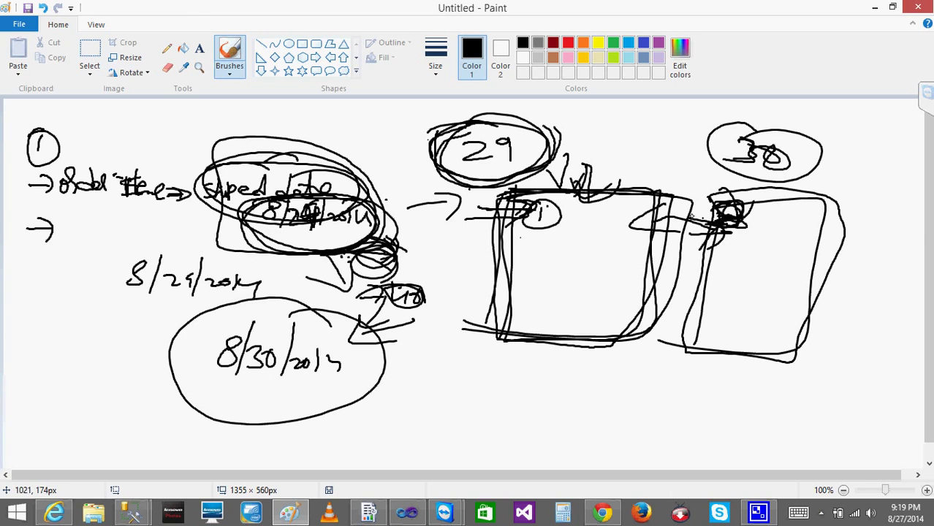
drag(664, 210, 626, 228)
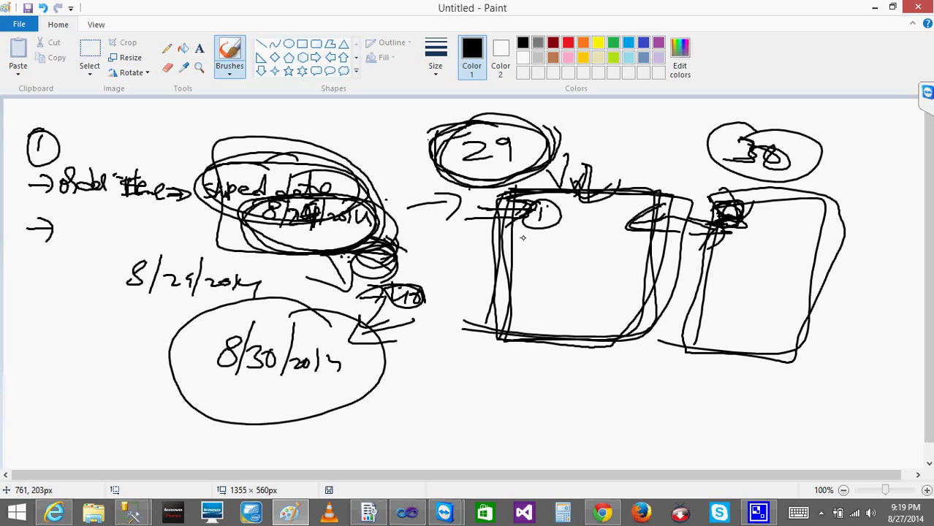
Handwrite a two-digit number below the 29 box, circle it with an arrow pointing at it, and sketch a circled mark beside it
mouse_move(421, 383)
mouse_down()
mouse_move(436, 391)
mouse_move(422, 406)
mouse_move(460, 401)
mouse_up()
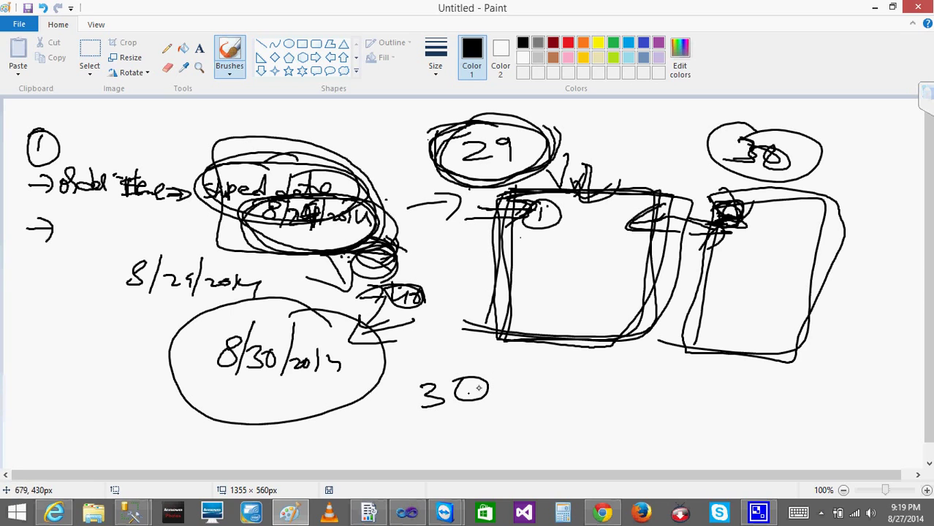
mouse_move(479, 360)
mouse_down()
mouse_move(463, 399)
mouse_move(468, 393)
mouse_up()
mouse_move(543, 391)
mouse_down()
mouse_move(587, 381)
mouse_move(577, 400)
mouse_up()
mouse_move(611, 372)
mouse_down()
mouse_move(575, 415)
mouse_move(561, 403)
mouse_up()
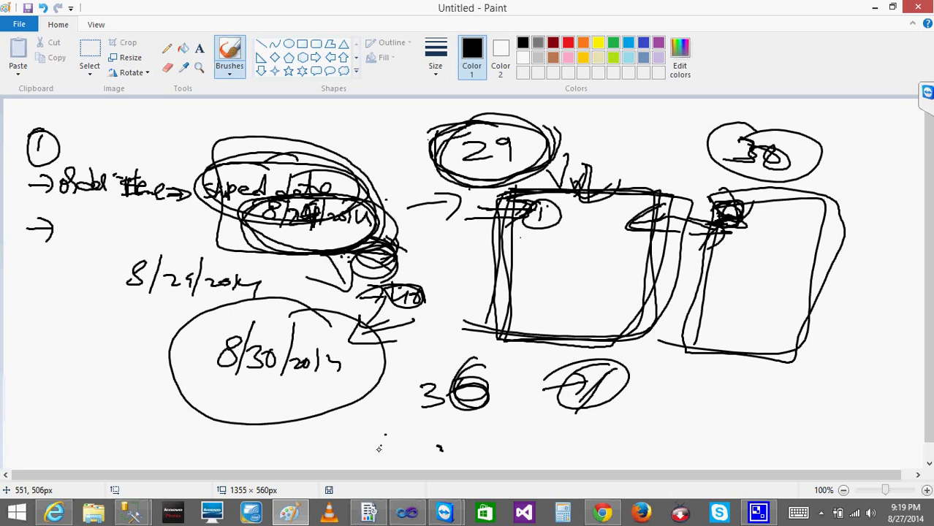
mouse_move(414, 375)
mouse_down()
mouse_move(488, 430)
mouse_move(403, 399)
mouse_up()
drag(357, 457, 413, 438)
drag(387, 429, 394, 452)
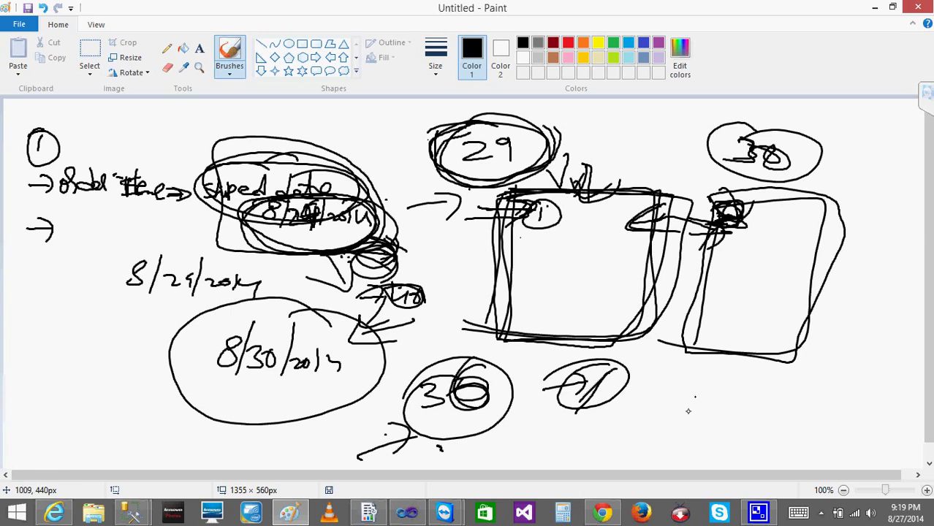
Handwrite "→ 10 min" below the 30 box, circle "min", and retrace the arrow and the 10
mouse_move(650, 431)
mouse_down()
mouse_move(685, 417)
mouse_move(704, 432)
mouse_move(716, 416)
mouse_move(774, 404)
mouse_move(790, 414)
mouse_up()
click(773, 397)
mouse_move(779, 381)
mouse_down()
mouse_move(783, 431)
mouse_move(775, 380)
mouse_up()
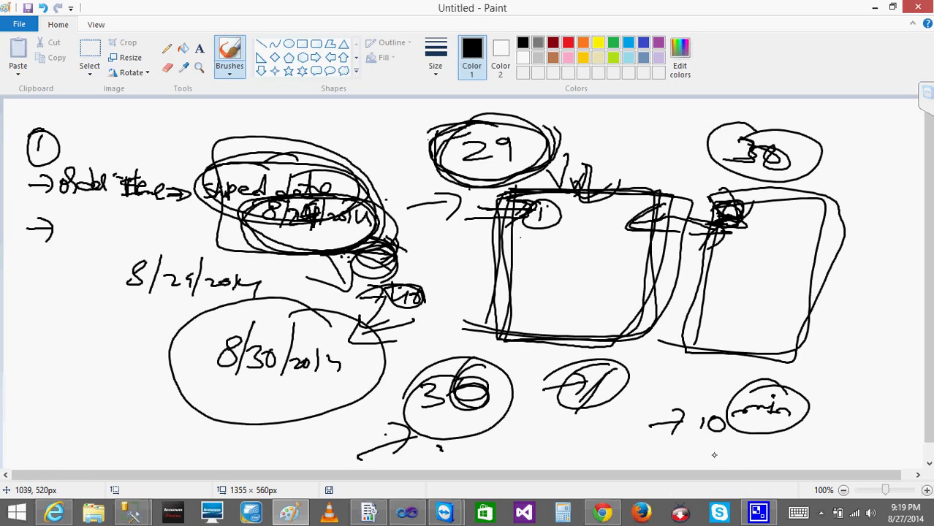
drag(697, 414, 695, 433)
drag(618, 432, 700, 442)
drag(720, 408, 719, 409)
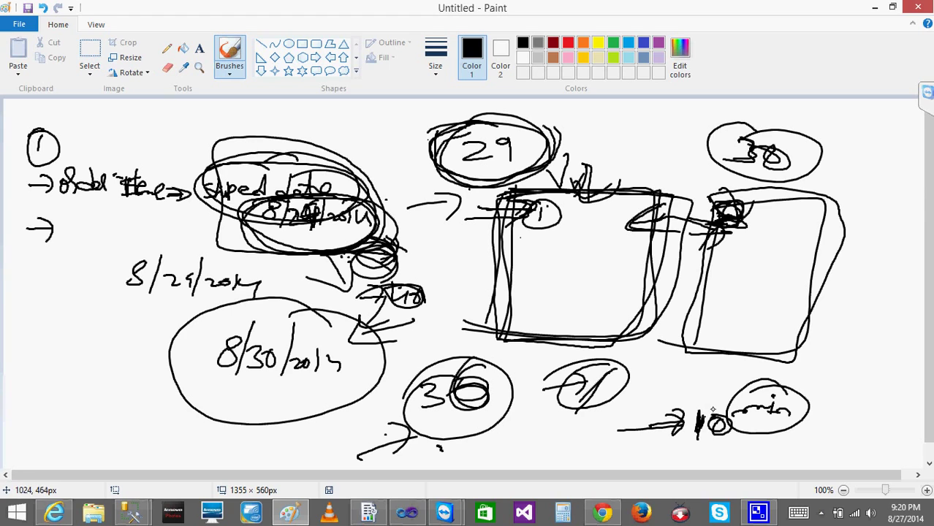
Handwrite "800 Am" with an arrow above the "10 min" note, outline it, and add a boxed letter beside it
drag(703, 365, 769, 375)
mouse_move(776, 378)
mouse_down()
mouse_move(836, 376)
mouse_move(826, 415)
mouse_up()
mouse_move(828, 390)
mouse_down()
mouse_move(902, 399)
mouse_move(830, 423)
mouse_move(863, 411)
mouse_up()
mouse_move(727, 357)
mouse_down()
mouse_move(653, 369)
mouse_move(854, 386)
mouse_move(693, 361)
mouse_up()
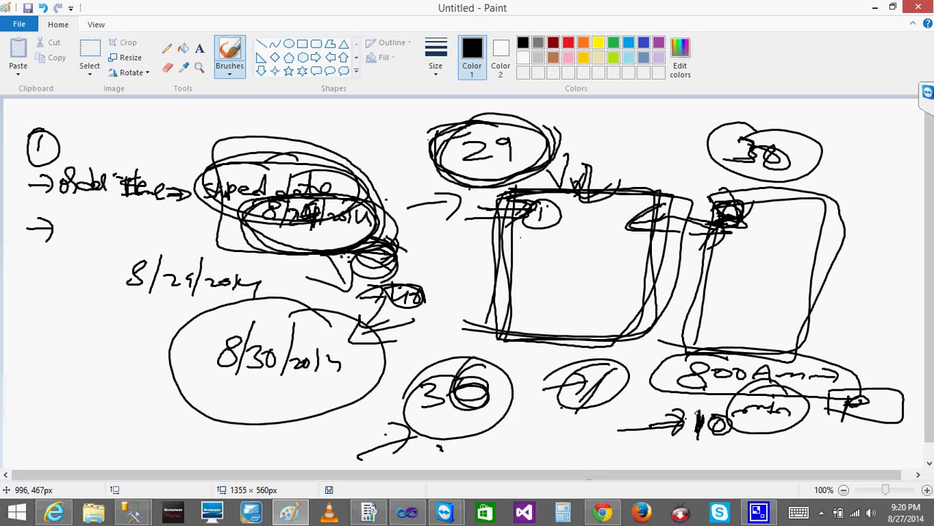
Scribble over the 10 in the "10 min" note with a downward arrow, and handwrite "7:30" beside the note
mouse_move(716, 427)
mouse_down()
mouse_move(722, 433)
mouse_move(706, 427)
mouse_move(703, 436)
mouse_move(728, 427)
mouse_move(687, 443)
mouse_move(729, 454)
mouse_move(734, 437)
mouse_up()
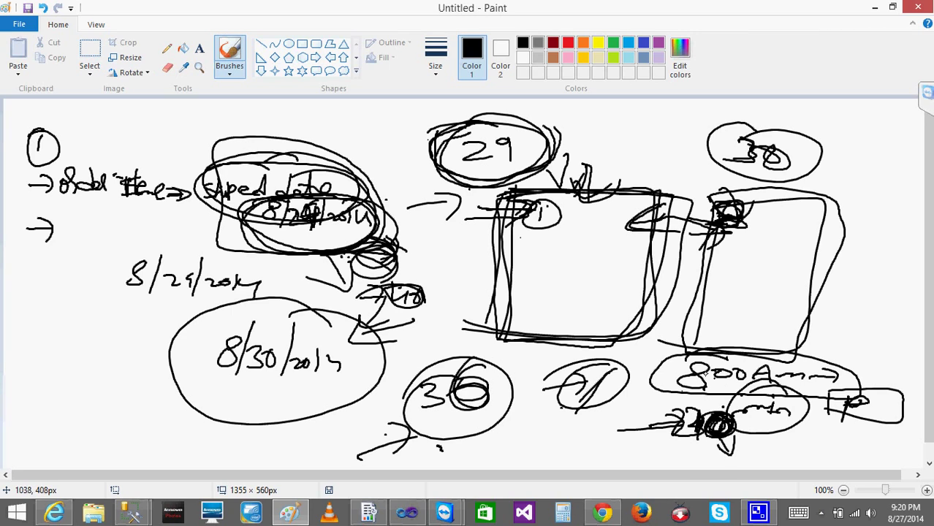
drag(513, 431, 540, 424)
drag(555, 430, 601, 439)
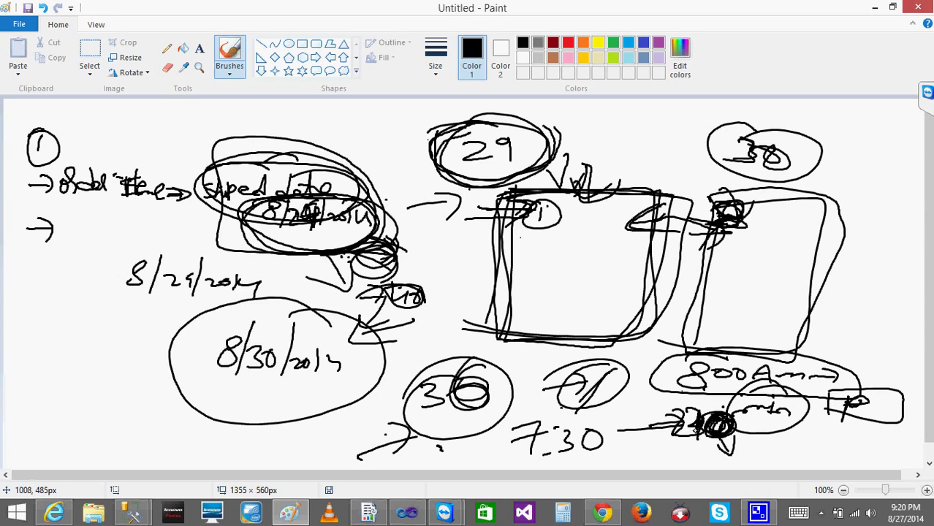
Sketch more strokes around the scribbled-over 10, draw an arrow from the 800 Am note to 7:30, and circle 7:30
drag(666, 414, 698, 436)
mouse_move(721, 416)
mouse_down()
mouse_move(715, 426)
mouse_move(704, 413)
mouse_up()
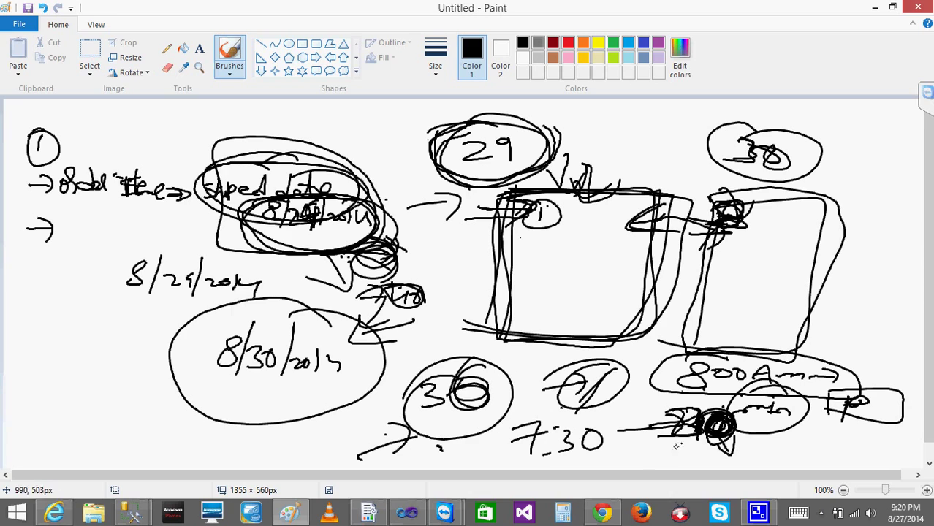
drag(561, 428, 553, 452)
mouse_move(662, 380)
mouse_down()
mouse_move(593, 417)
mouse_move(596, 425)
mouse_move(629, 419)
mouse_up()
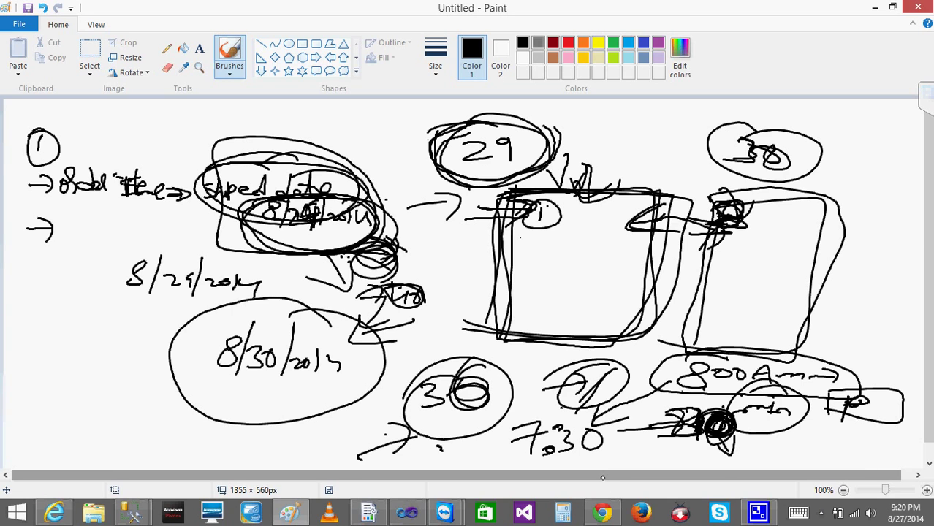
mouse_move(605, 408)
mouse_down()
mouse_move(502, 441)
mouse_move(567, 405)
mouse_up()
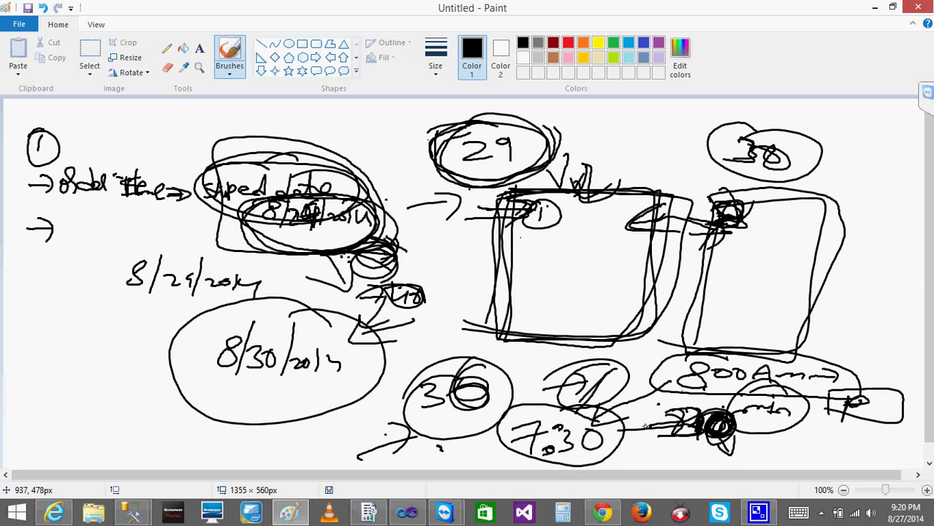
Handwrite and circle a second 7:30 below the "min" note, and add more outlines around the 10, the 800 Am note and the boxed letter
mouse_move(729, 426)
mouse_down()
mouse_move(712, 458)
mouse_move(739, 432)
mouse_move(771, 452)
mouse_move(751, 462)
mouse_move(785, 432)
mouse_move(839, 437)
mouse_up()
click(803, 454)
mouse_move(777, 447)
mouse_down()
mouse_move(793, 445)
mouse_move(813, 470)
mouse_move(766, 421)
mouse_up()
mouse_move(775, 457)
mouse_down()
mouse_move(614, 445)
mouse_move(647, 459)
mouse_move(623, 438)
mouse_move(640, 450)
mouse_move(629, 457)
mouse_move(644, 442)
mouse_up()
mouse_move(838, 349)
mouse_down()
mouse_move(822, 367)
mouse_move(805, 362)
mouse_move(656, 397)
mouse_move(722, 370)
mouse_up()
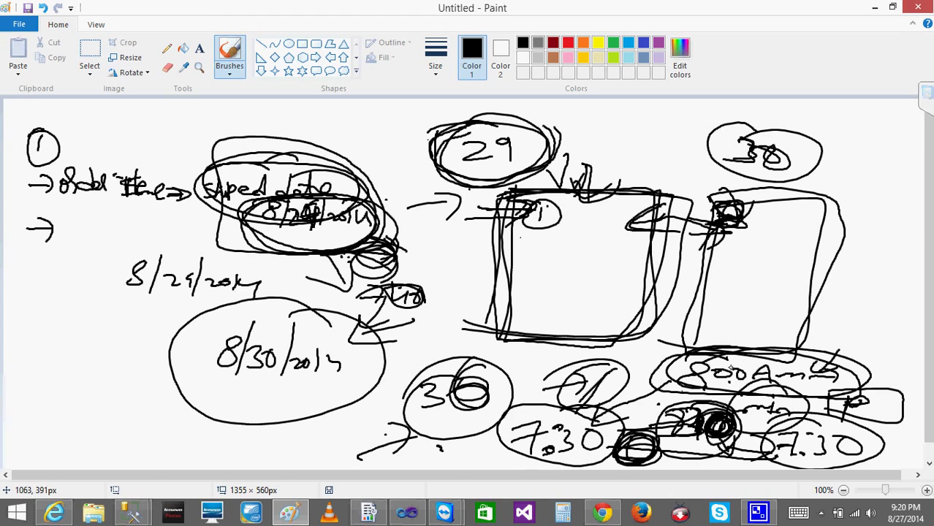
mouse_move(626, 422)
mouse_down()
mouse_move(645, 424)
mouse_move(651, 441)
mouse_move(673, 422)
mouse_move(626, 473)
mouse_move(875, 354)
mouse_move(851, 407)
mouse_move(836, 393)
mouse_move(784, 421)
mouse_up()
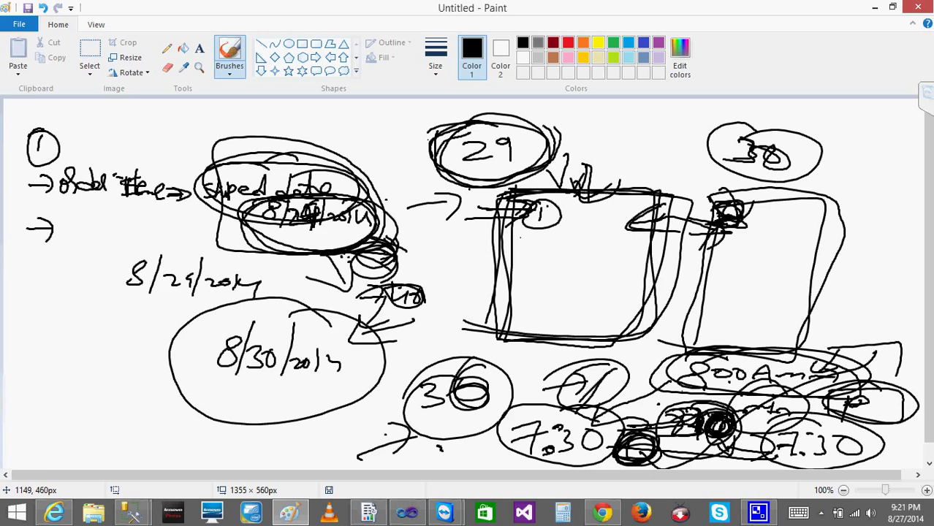
Switch back to Report Manager, refresh the basic report's history, and compare the listed snapshots with its snapshot options
click(876, 8)
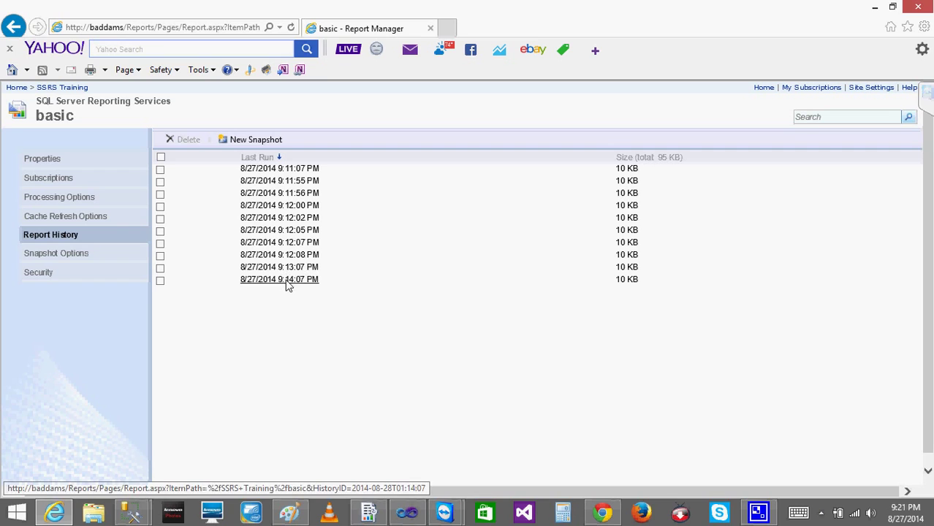
click(291, 28)
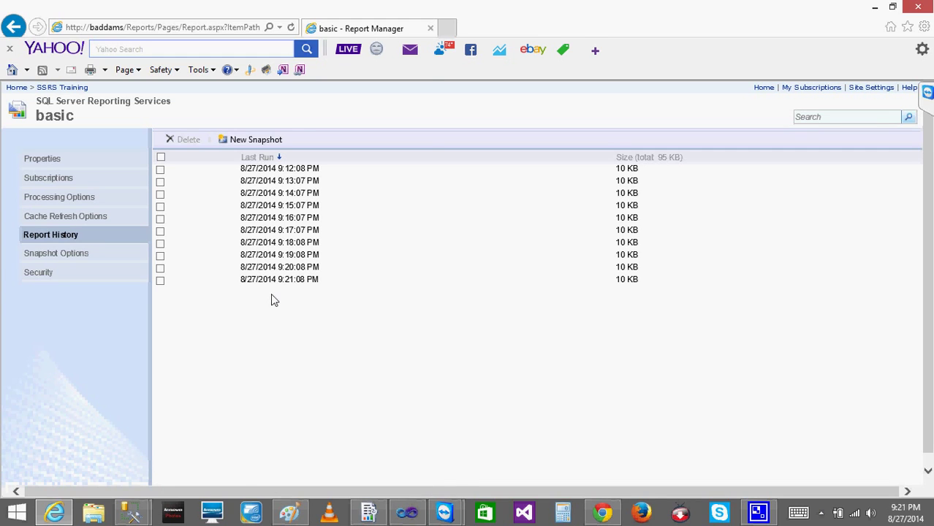
click(49, 254)
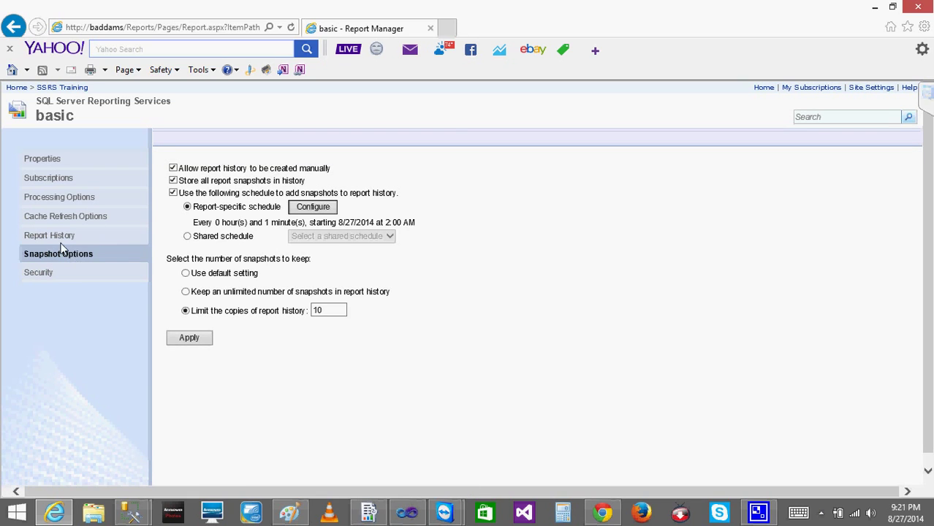
click(56, 238)
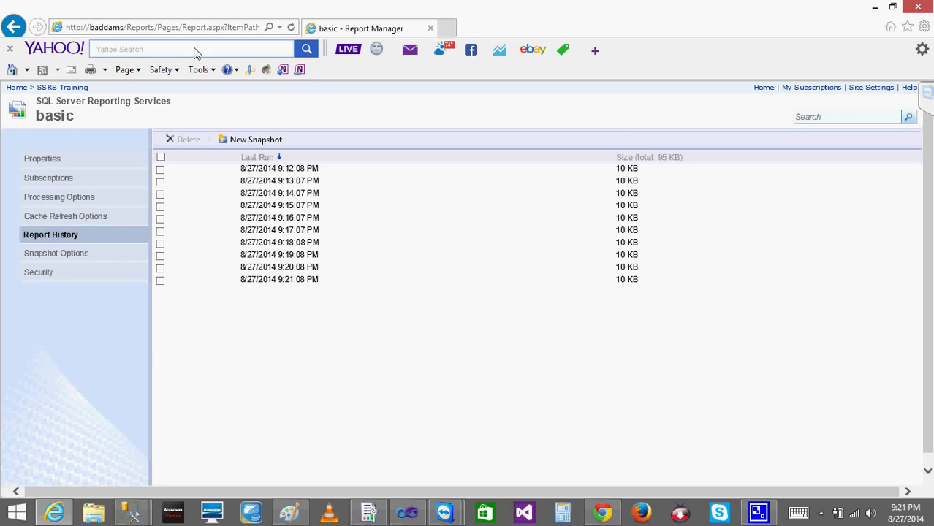
click(291, 28)
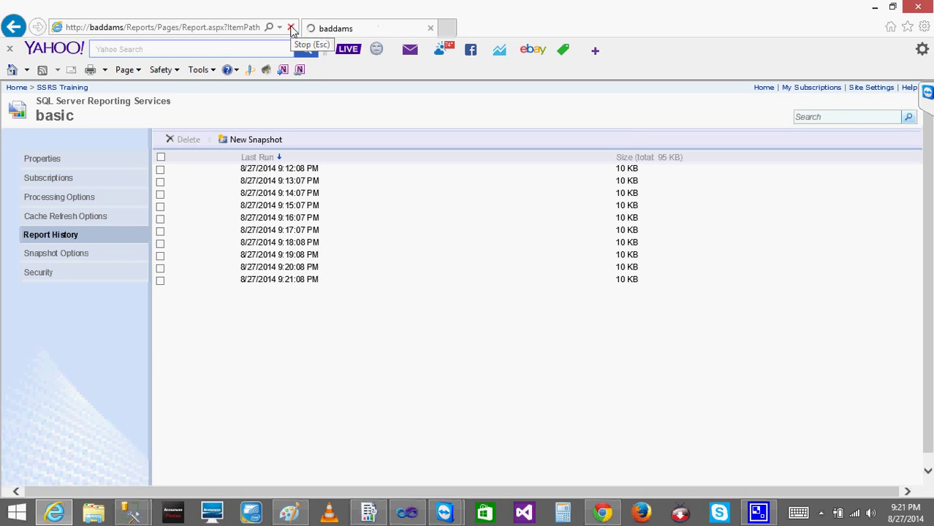
Turn off scheduled snapshots and storing all snapshots in history for the basic report, and apply the default number of snapshots to keep
click(88, 253)
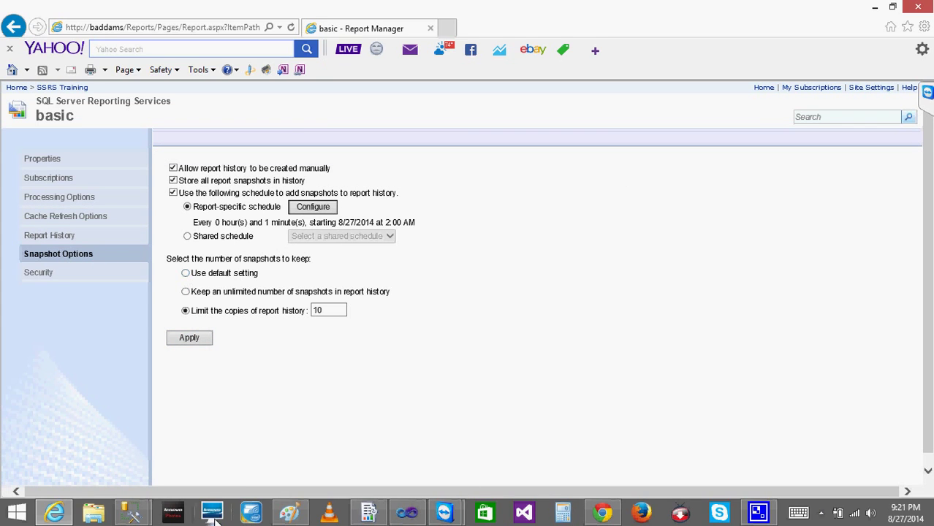
mouse_move(51, 516)
click(130, 513)
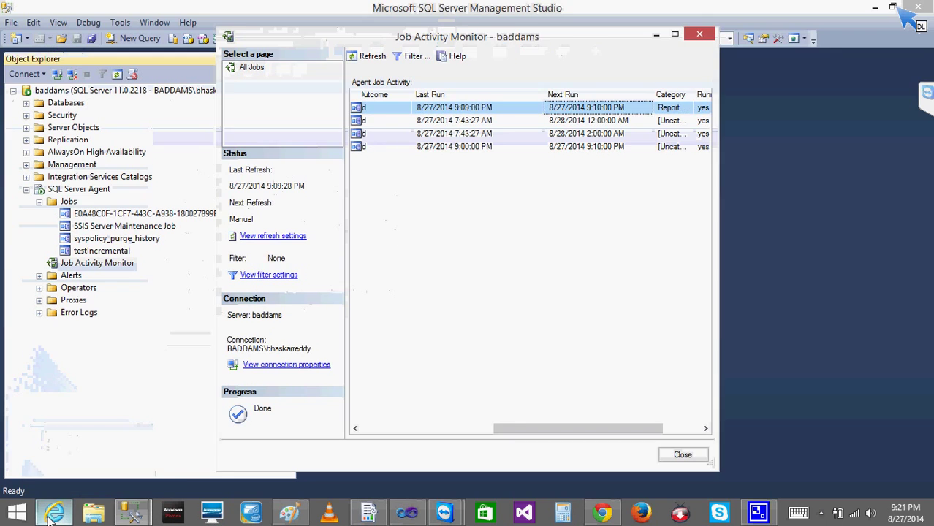
click(130, 513)
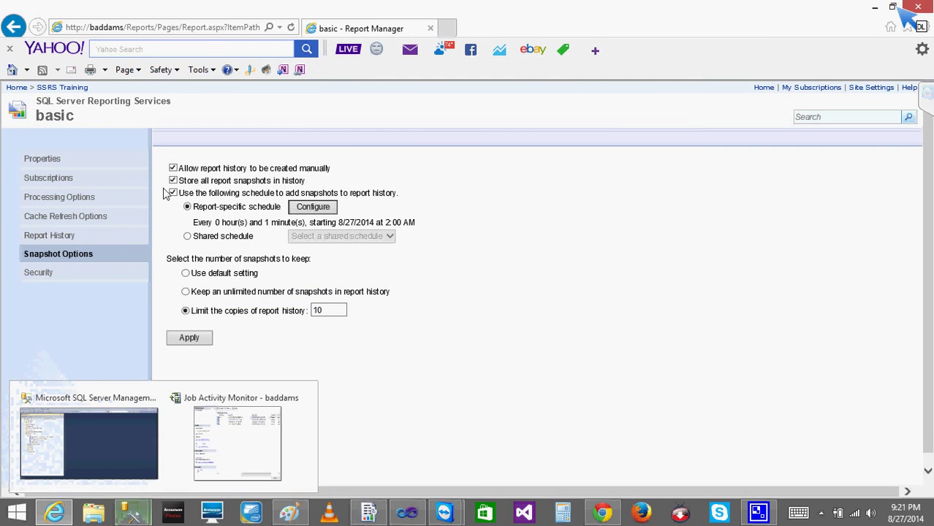
click(173, 193)
click(173, 180)
click(186, 274)
click(188, 339)
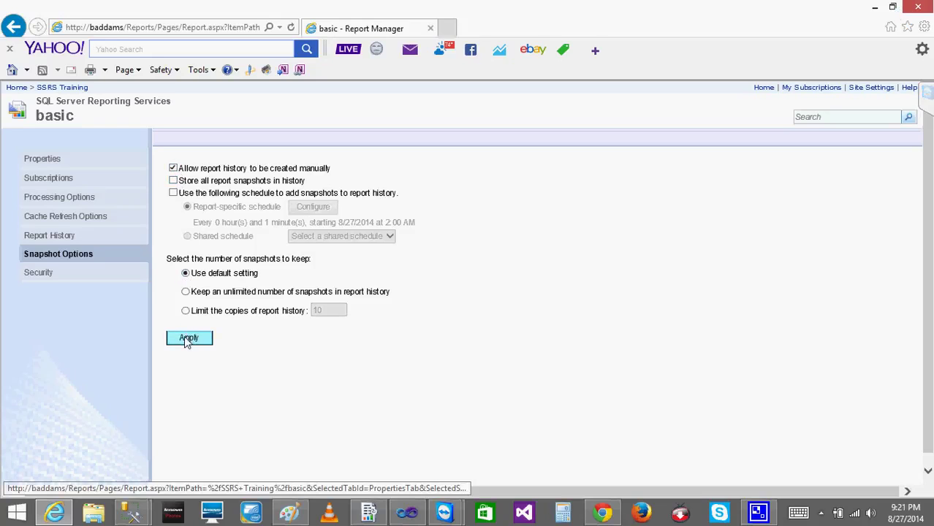
View the basic report's history and glance at the project's deployment output in Visual Studio
click(59, 234)
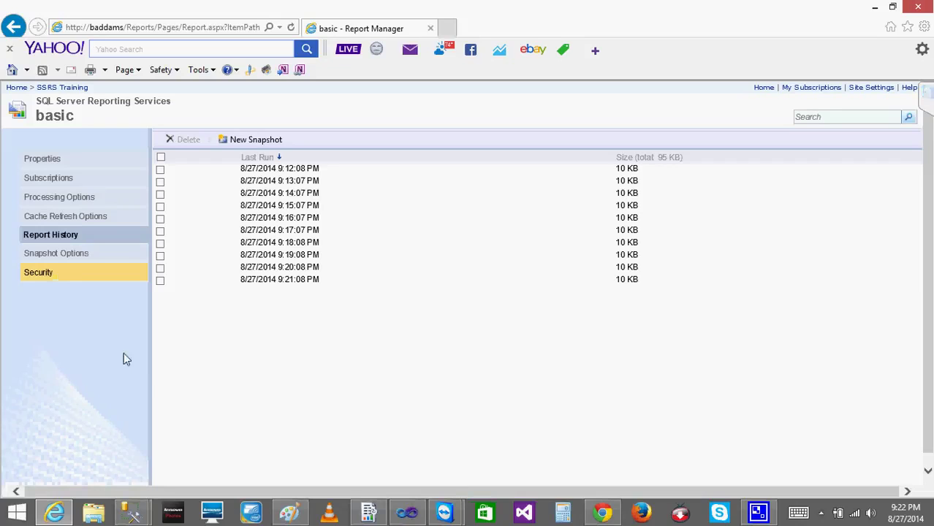
click(421, 520)
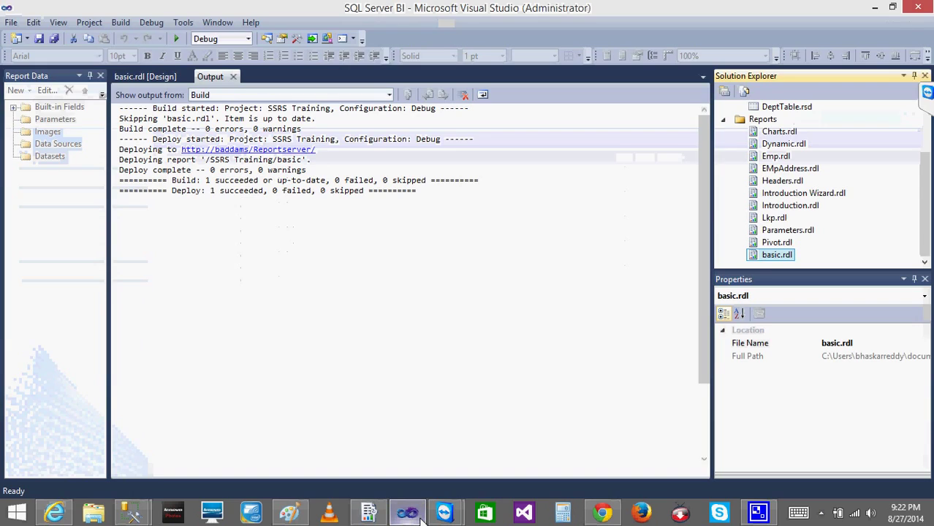
click(873, 9)
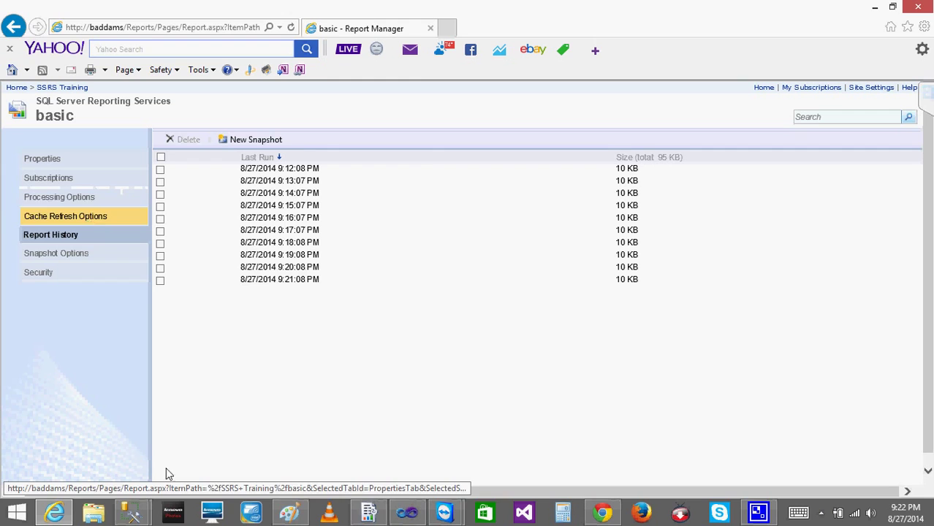
Bring up the Job Activity Monitor for baddams and close it
mouse_move(132, 512)
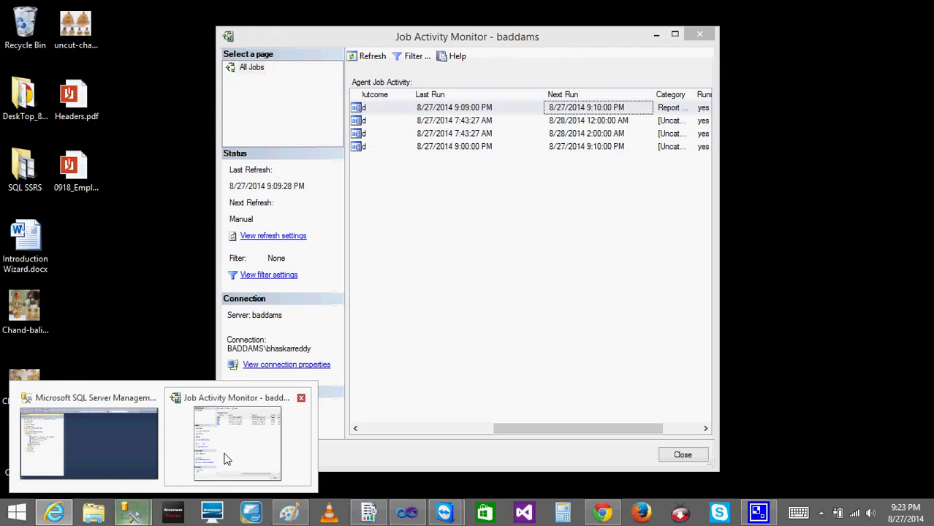
click(220, 457)
click(692, 458)
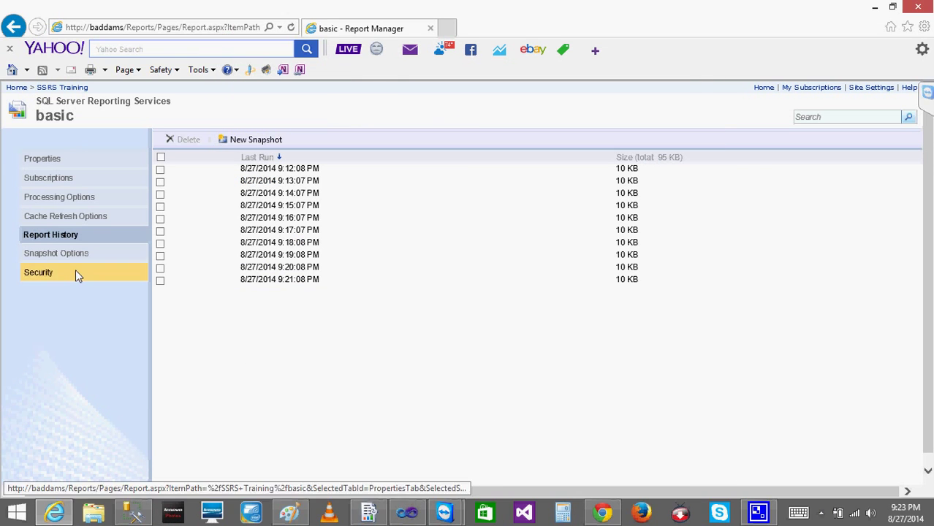
click(129, 515)
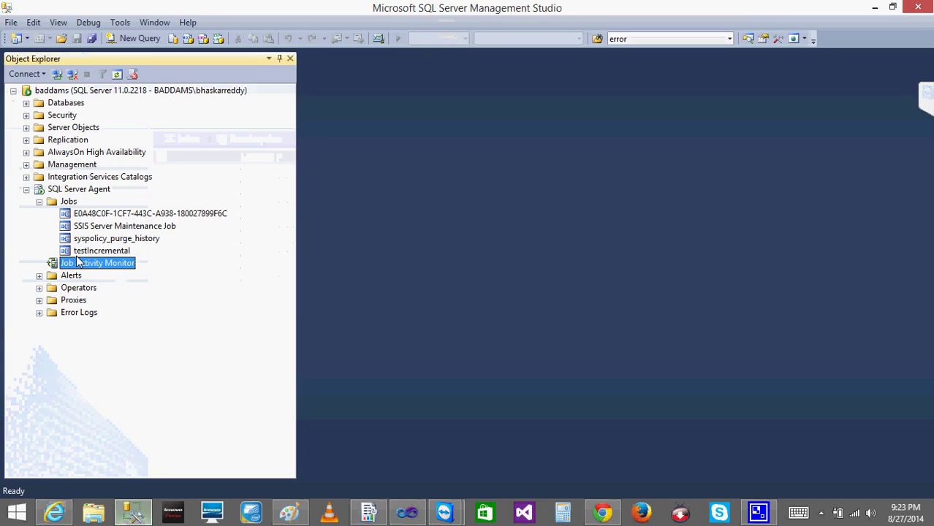
right_click(139, 214)
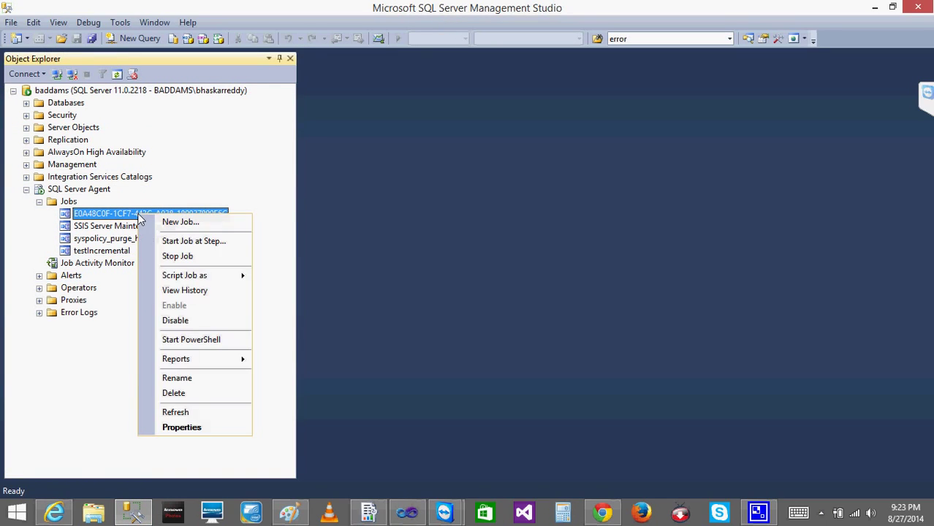
click(202, 392)
click(613, 447)
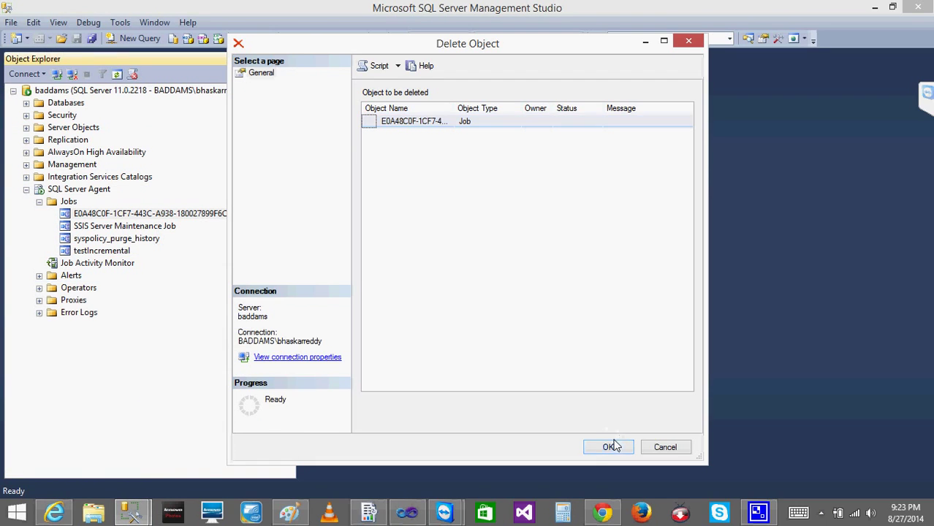
click(627, 123)
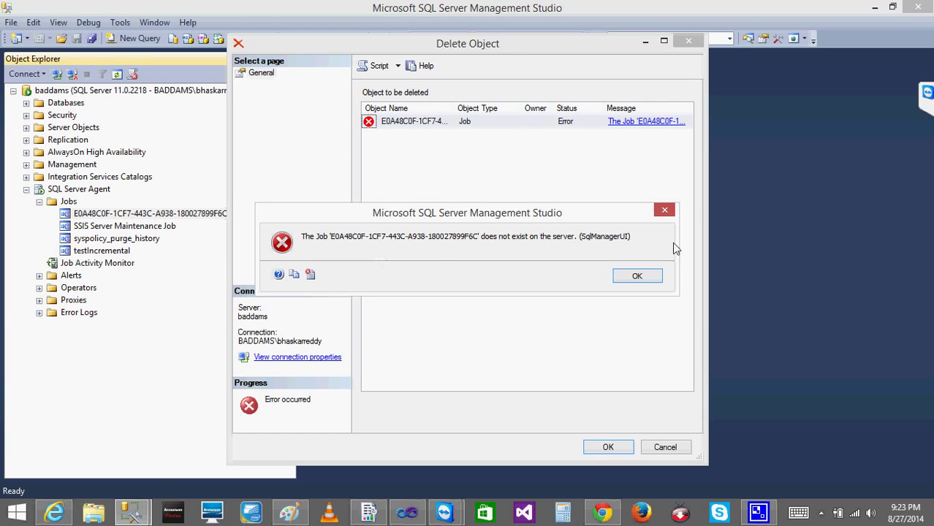
click(638, 276)
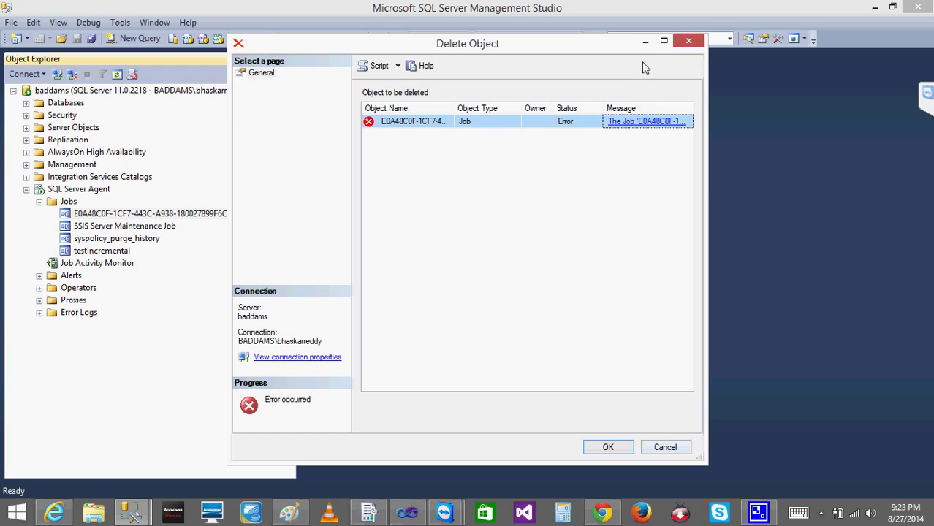
click(634, 126)
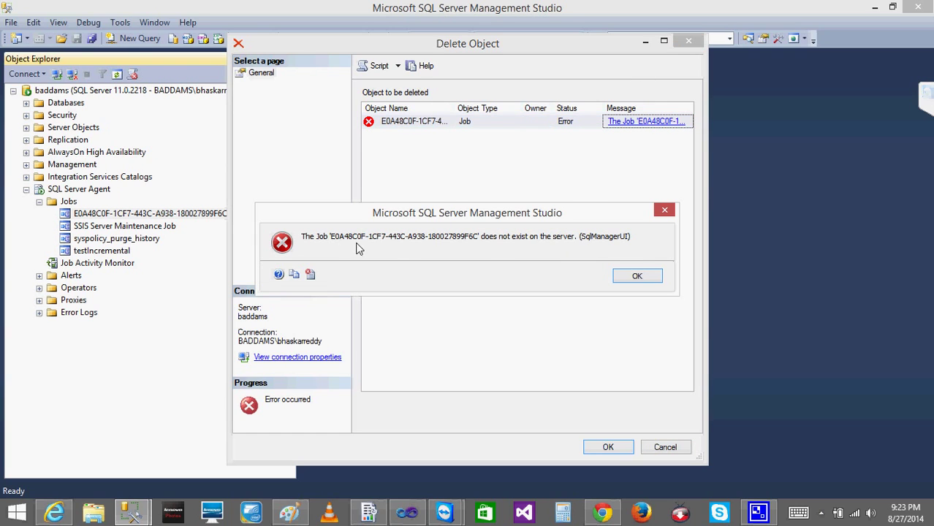
click(637, 278)
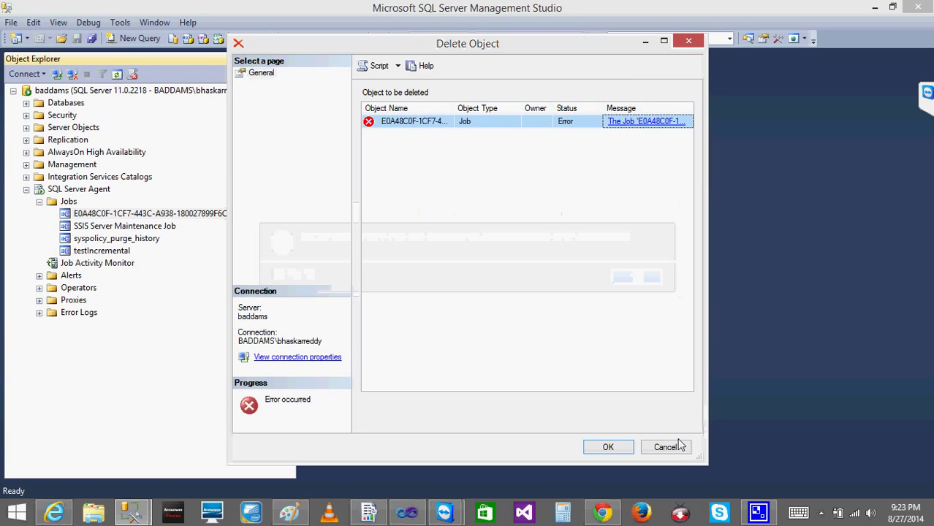
click(665, 448)
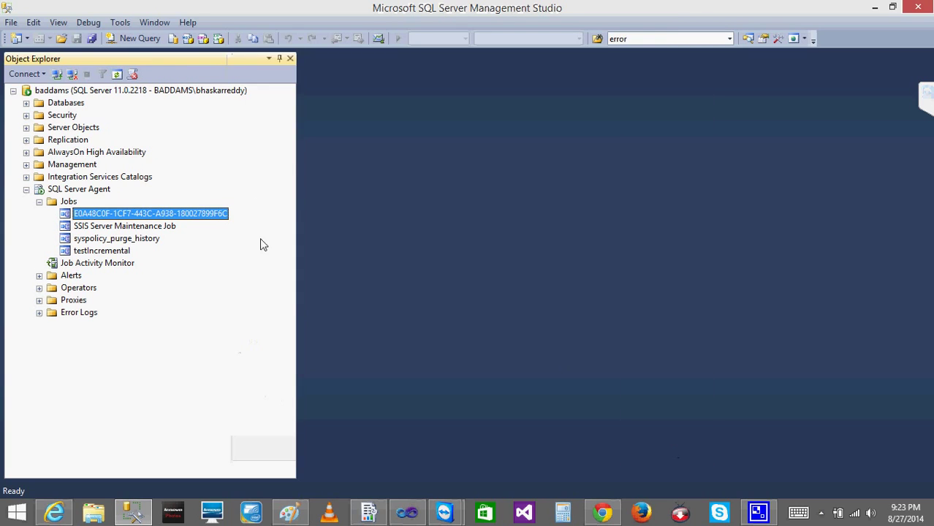
Refresh the Jobs folder under SQL Server Agent
right_click(66, 202)
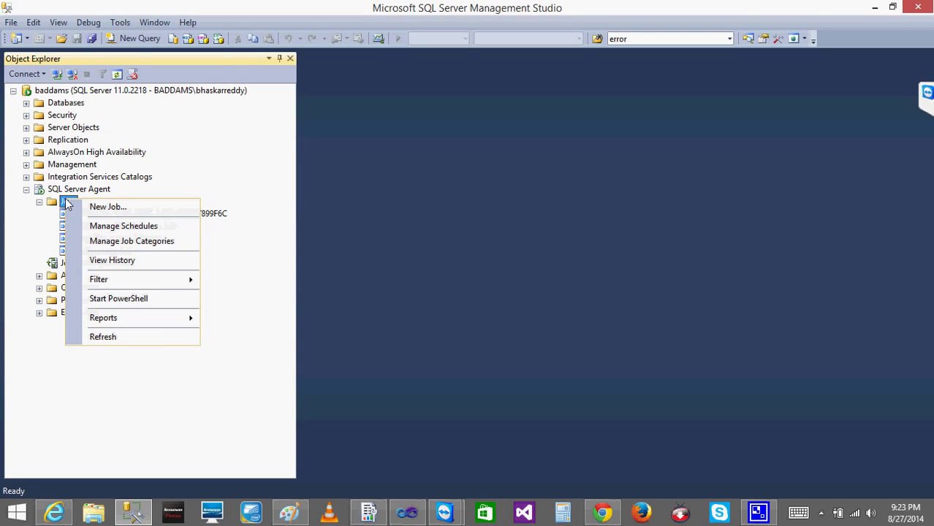
click(139, 337)
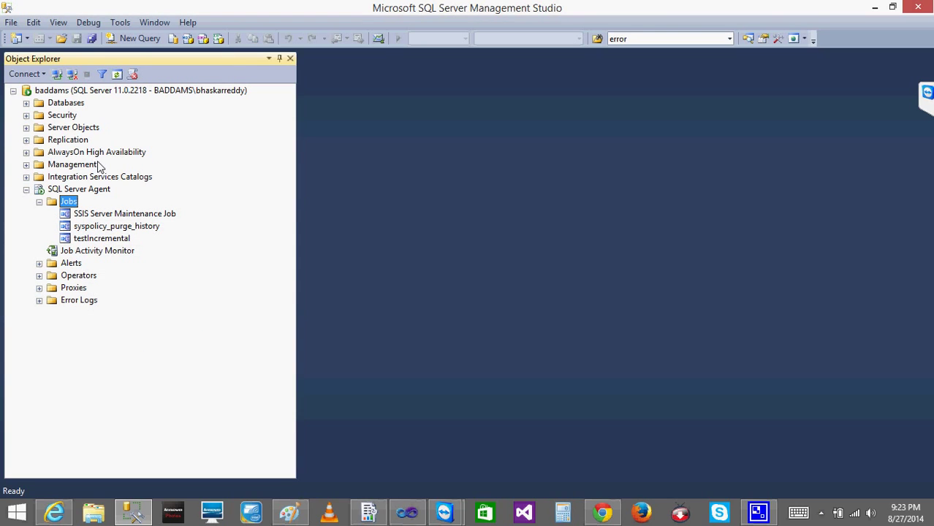
Return to Report Manager and view the basic report's cache refresh options and report history
mouse_move(54, 512)
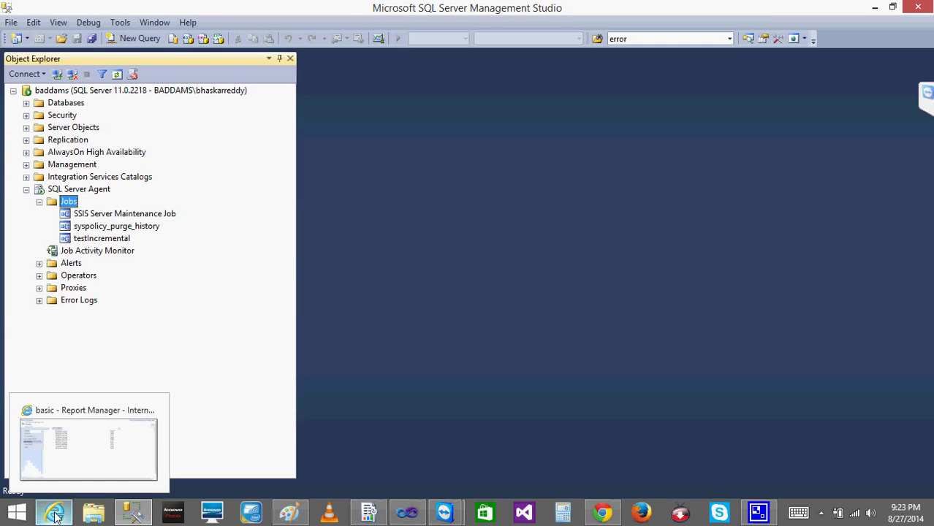
click(56, 477)
click(69, 217)
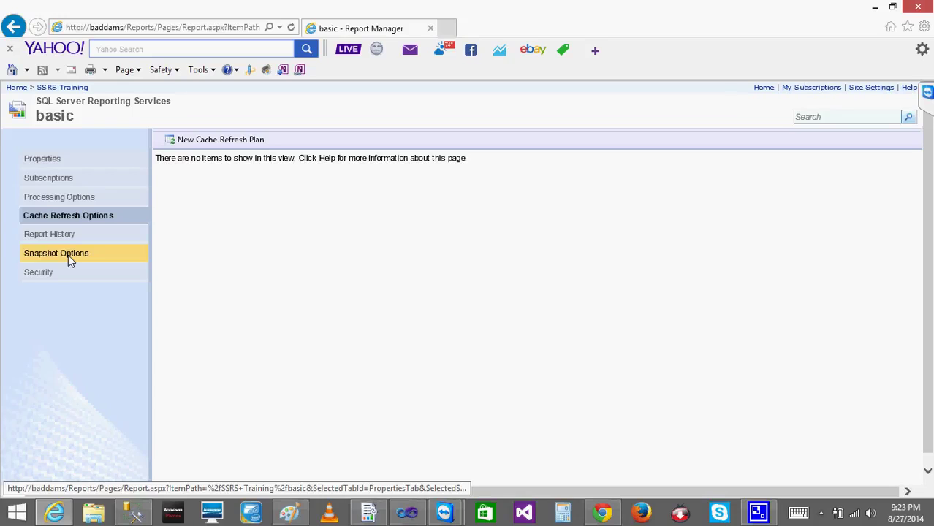
click(57, 234)
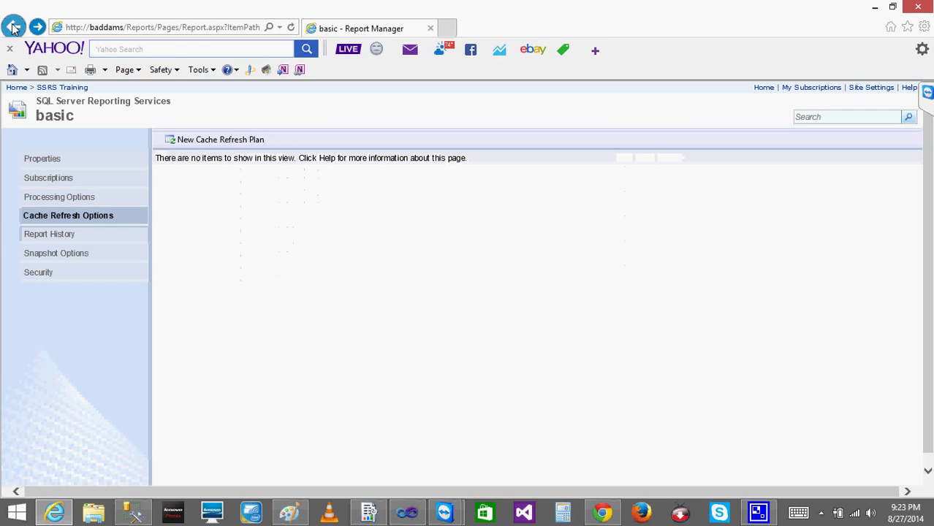
Switch to Paint and start a new blank picture, discarding the changes to the old drawing
click(290, 517)
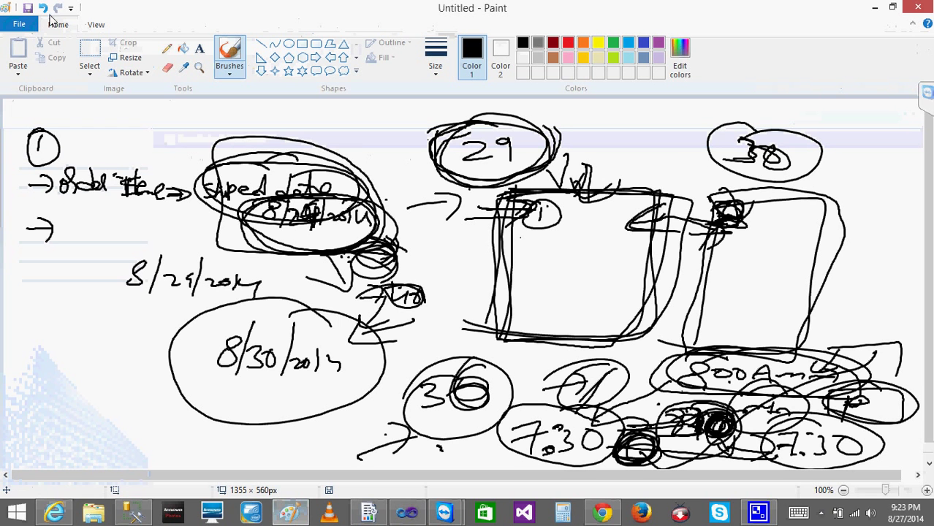
click(19, 24)
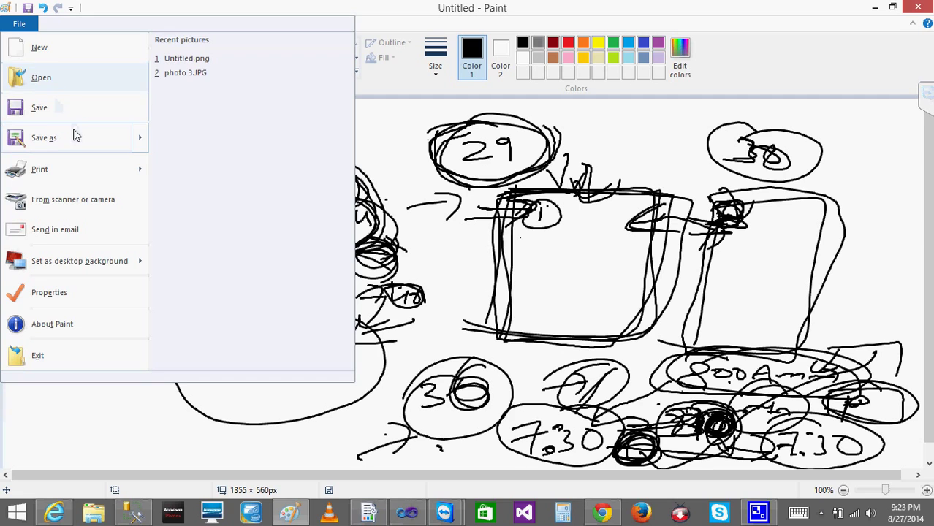
click(44, 46)
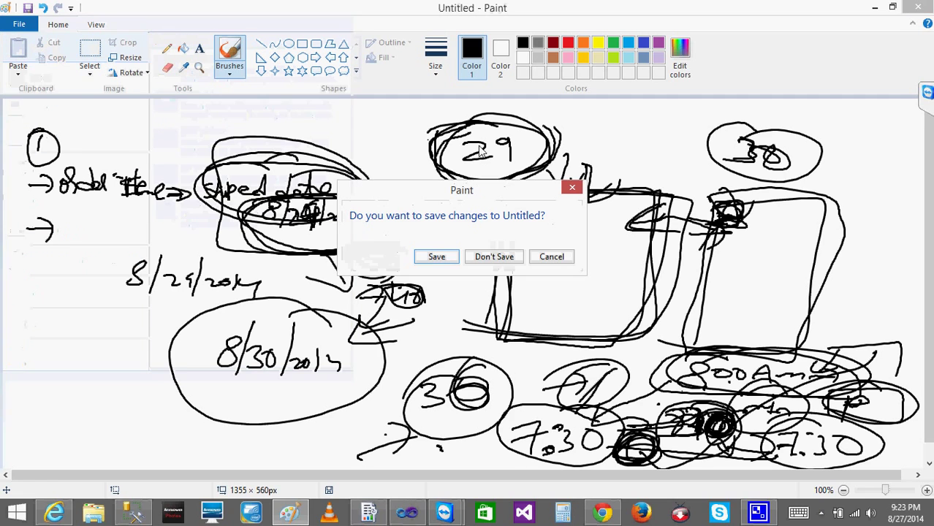
click(506, 258)
Draw a double-outlined report box near the canvas's upper-left corner with two arrows pointing to its left side
click(149, 164)
mouse_move(96, 152)
mouse_down()
mouse_move(96, 231)
mouse_move(147, 227)
mouse_move(80, 222)
mouse_up()
drag(48, 198, 88, 191)
drag(71, 184, 75, 211)
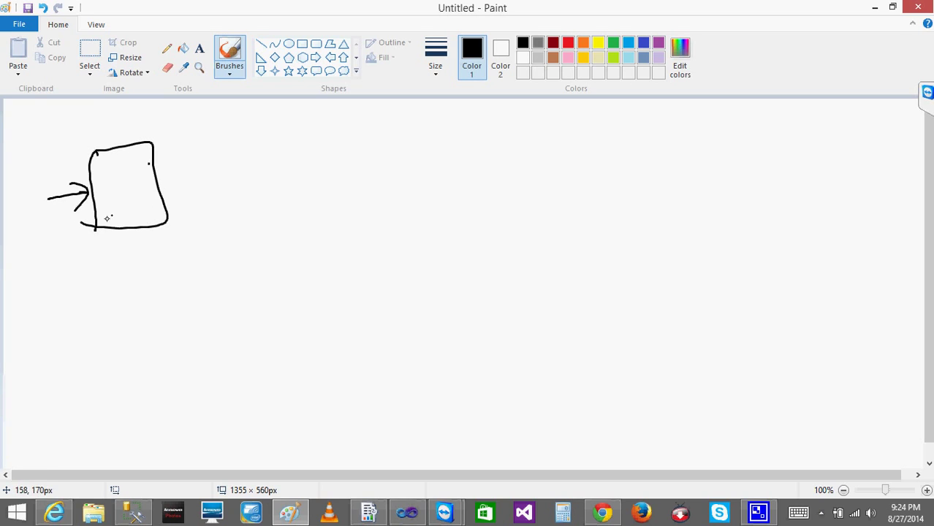
drag(95, 164, 101, 242)
mouse_move(93, 152)
mouse_down()
mouse_move(158, 201)
mouse_move(93, 237)
mouse_up()
drag(22, 245, 82, 227)
drag(70, 216, 69, 251)
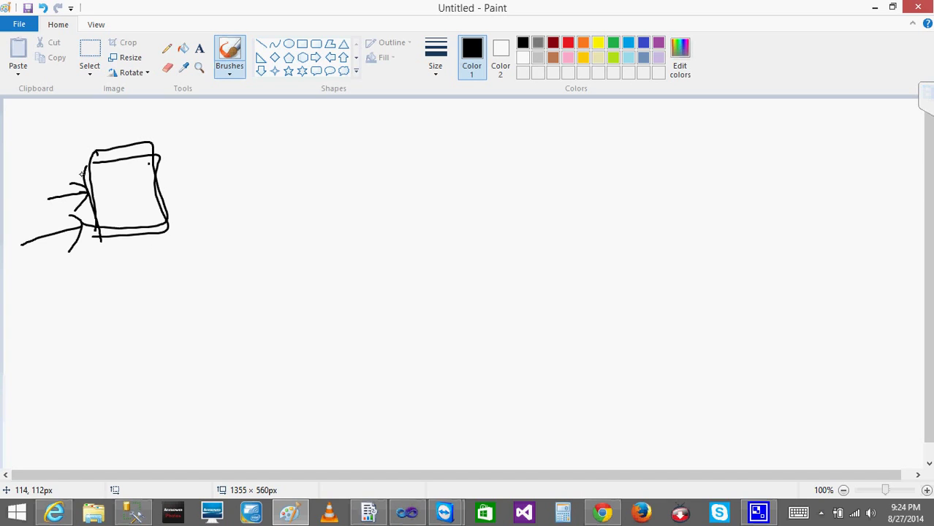
drag(51, 199, 52, 187)
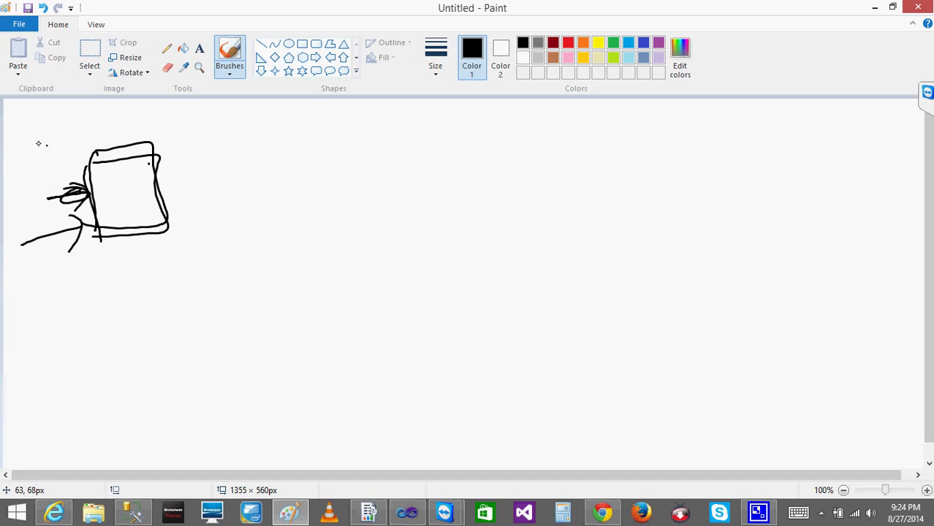
Write 2014 above the report box, then circle the year and the box with its arrows
mouse_move(9, 123)
mouse_down()
mouse_move(27, 137)
mouse_move(45, 120)
mouse_up()
mouse_move(57, 113)
mouse_down()
mouse_move(56, 134)
mouse_move(74, 124)
mouse_up()
mouse_move(72, 114)
mouse_down()
mouse_move(73, 133)
mouse_move(66, 107)
mouse_up()
drag(56, 231, 67, 254)
mouse_move(15, 136)
mouse_down()
mouse_move(73, 128)
mouse_move(135, 168)
mouse_up()
Draw a second report box linked by an arrow to a circled word "data", and write "right" beside it
drag(231, 183, 222, 286)
mouse_move(224, 172)
mouse_down()
mouse_move(301, 178)
mouse_move(213, 287)
mouse_move(162, 330)
mouse_move(193, 318)
mouse_up()
drag(118, 358, 112, 374)
mouse_move(116, 338)
mouse_down()
mouse_move(119, 387)
mouse_move(143, 357)
mouse_move(154, 374)
mouse_move(173, 377)
mouse_up()
drag(220, 284, 162, 326)
mouse_move(155, 287)
mouse_down()
mouse_move(151, 315)
mouse_move(189, 330)
mouse_move(181, 354)
mouse_move(150, 338)
mouse_up()
mouse_move(142, 404)
mouse_down()
mouse_move(174, 422)
mouse_move(168, 437)
mouse_up()
mouse_move(227, 393)
mouse_down()
mouse_move(252, 399)
mouse_move(283, 382)
mouse_up()
Write the times 8:00 AM and 8:10 below and to the right of the second box
mouse_move(363, 325)
mouse_down()
mouse_move(347, 348)
mouse_move(389, 339)
mouse_move(412, 350)
mouse_move(459, 343)
mouse_move(378, 344)
mouse_up()
mouse_move(357, 376)
mouse_down()
mouse_move(366, 368)
mouse_move(392, 395)
mouse_up()
click(375, 373)
click(375, 392)
drag(411, 376, 410, 377)
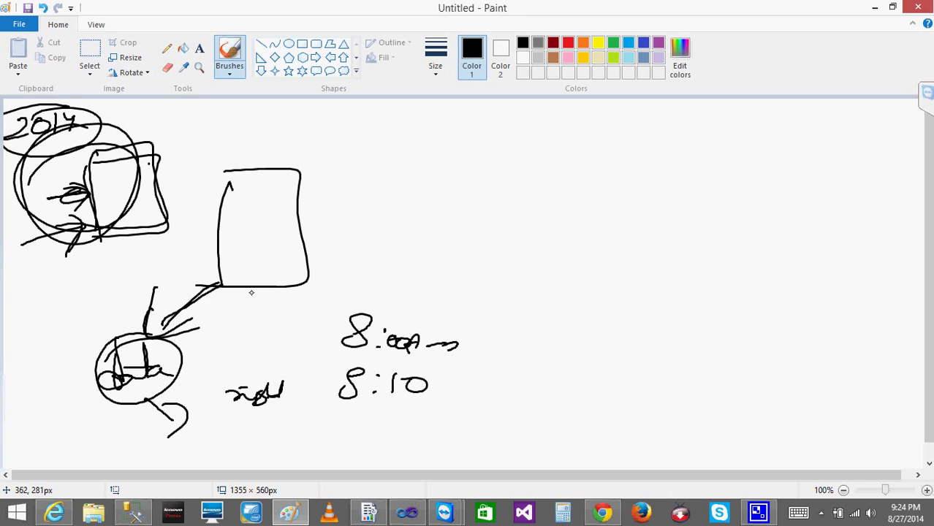
Add the times 11:59 PM and 12:00 AM beneath 8:10 in the list
drag(349, 419, 348, 442)
mouse_move(358, 424)
mouse_down()
mouse_move(378, 436)
mouse_move(370, 447)
mouse_move(395, 445)
mouse_up()
mouse_move(405, 427)
mouse_down()
mouse_move(419, 423)
mouse_move(436, 449)
mouse_move(461, 436)
mouse_up()
drag(477, 438, 519, 435)
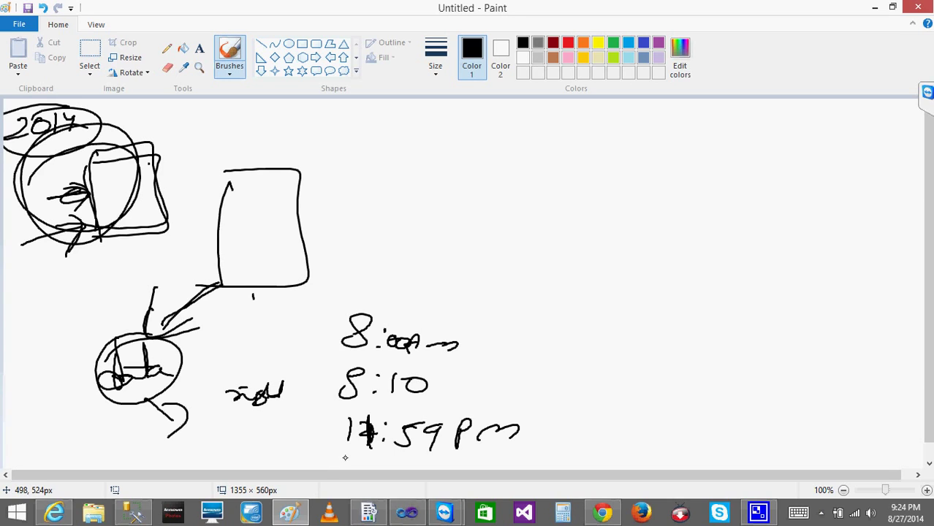
mouse_move(352, 456)
mouse_down()
mouse_move(354, 471)
mouse_move(404, 461)
mouse_up()
click(383, 460)
click(383, 469)
mouse_move(415, 460)
mouse_down()
mouse_move(430, 470)
mouse_move(481, 465)
mouse_up()
Circle 12:00 AM at the end of the list and draw a looping arrow from it to another 12:00 AM
scroll(424, 465, right, 1)
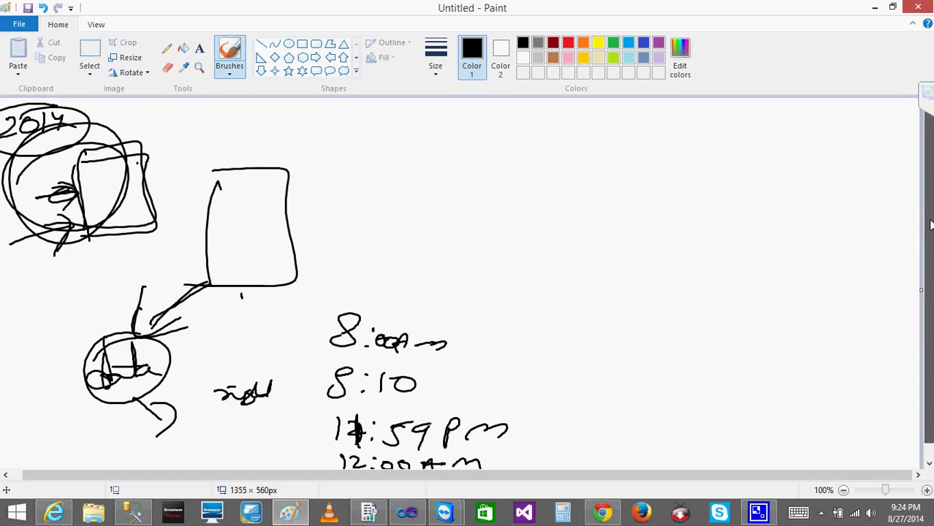
scroll(925, 278, down, 2)
mouse_move(368, 432)
mouse_down()
mouse_move(359, 462)
mouse_move(476, 459)
mouse_move(329, 436)
mouse_up()
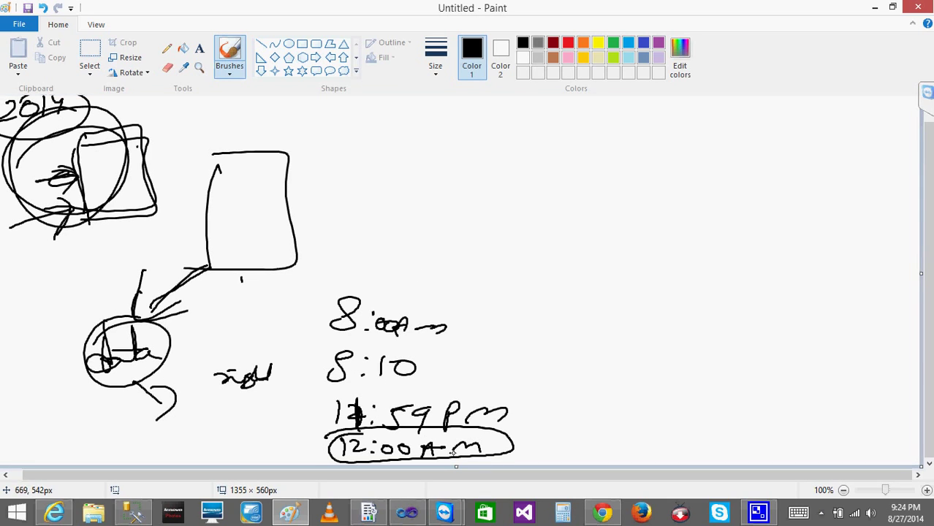
mouse_move(500, 453)
mouse_down()
mouse_move(553, 410)
mouse_move(628, 393)
mouse_move(634, 446)
mouse_up()
mouse_move(667, 427)
mouse_down()
mouse_move(655, 444)
mouse_move(727, 433)
mouse_move(744, 455)
mouse_up()
drag(682, 440, 680, 440)
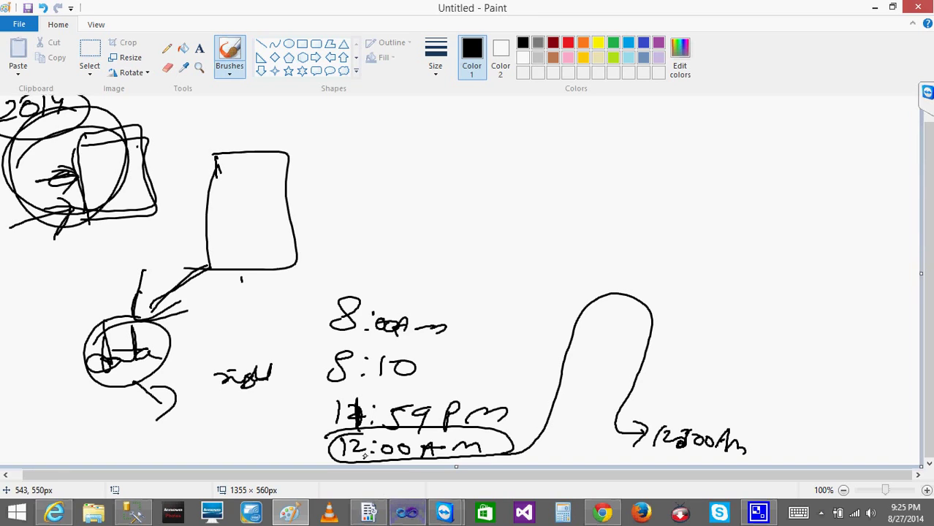
Connect the data circle to the circled 12:00 AM with an arrow, encircle the earlier times, and reinforce the arrows around data
drag(364, 434, 345, 432)
mouse_move(137, 382)
mouse_down()
mouse_move(232, 431)
mouse_move(309, 446)
mouse_up()
mouse_move(296, 435)
mouse_down()
mouse_move(309, 439)
mouse_move(296, 464)
mouse_up()
mouse_move(361, 436)
mouse_down()
mouse_move(363, 463)
mouse_move(514, 447)
mouse_move(327, 431)
mouse_up()
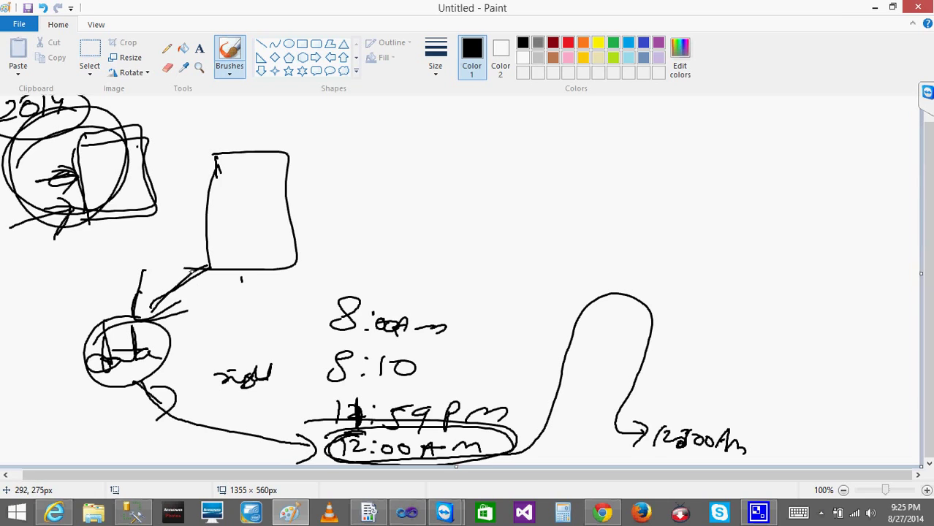
mouse_move(219, 261)
mouse_down()
mouse_move(162, 268)
mouse_move(203, 308)
mouse_move(209, 286)
mouse_move(181, 307)
mouse_move(207, 299)
mouse_up()
mouse_move(417, 280)
mouse_down()
mouse_move(302, 365)
mouse_move(369, 433)
mouse_move(522, 324)
mouse_move(360, 292)
mouse_up()
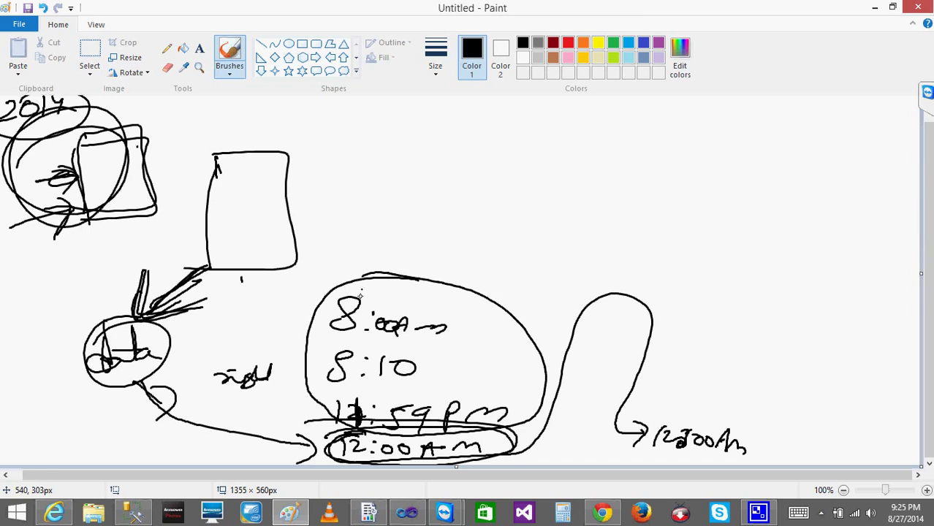
mouse_move(147, 336)
mouse_down()
mouse_move(219, 305)
mouse_move(198, 336)
mouse_up()
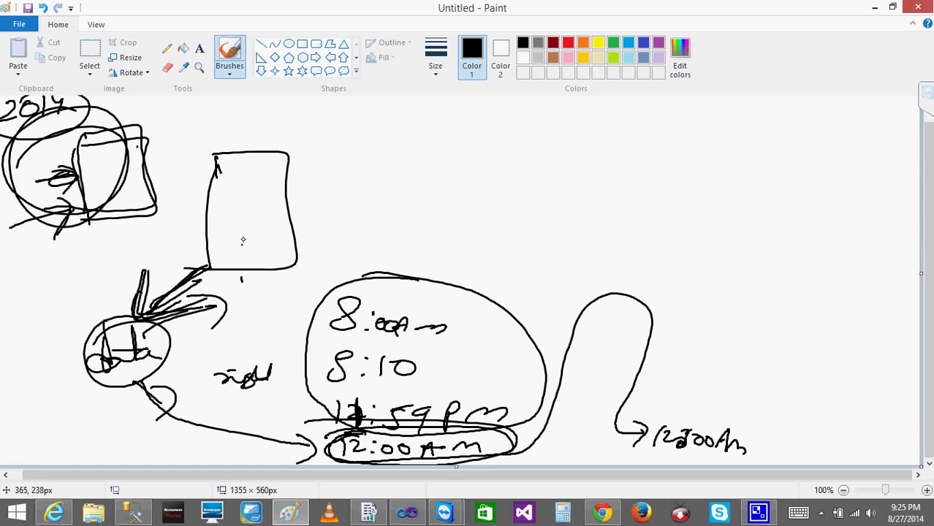
Draw an arrowhead at the second box and write 8:00 with an arrow down to "10 min" beside the box
drag(188, 276, 222, 255)
drag(196, 252, 224, 269)
drag(347, 149, 348, 175)
drag(363, 156, 447, 167)
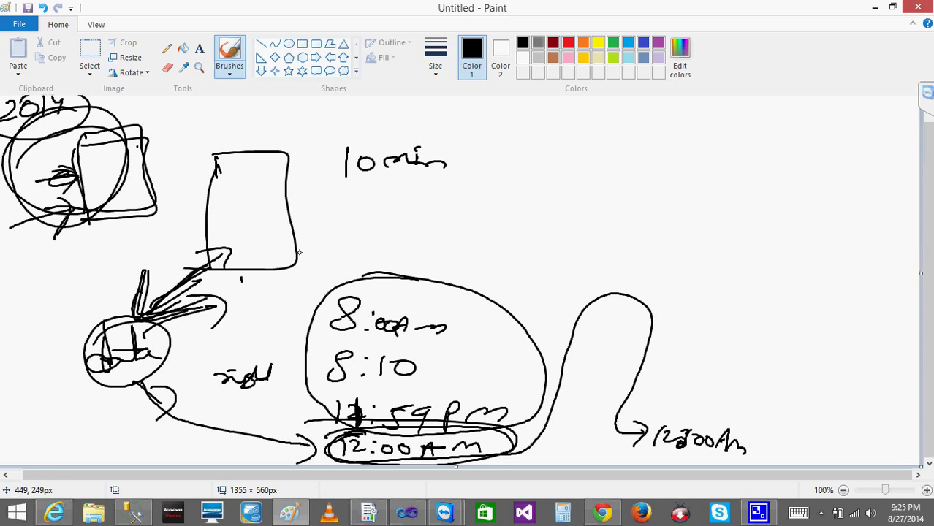
mouse_move(309, 204)
mouse_down()
mouse_move(341, 201)
mouse_move(320, 218)
mouse_move(330, 201)
mouse_up()
mouse_move(359, 107)
mouse_down()
mouse_move(410, 108)
mouse_move(421, 141)
mouse_up()
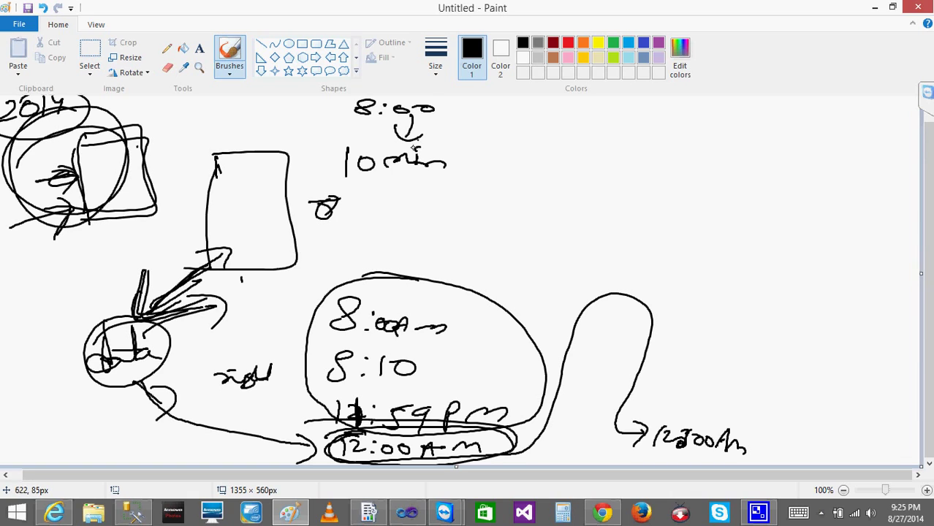
Write 8:30 and 9:00 with arrows to circled durations beneath them, and circle the "10 min" duration
mouse_move(435, 196)
mouse_down()
mouse_move(464, 221)
mouse_move(495, 213)
mouse_move(468, 253)
mouse_move(529, 234)
mouse_move(553, 246)
mouse_up()
click(451, 205)
click(452, 218)
drag(596, 138, 589, 158)
click(620, 143)
click(622, 155)
mouse_move(643, 140)
mouse_down()
mouse_move(670, 143)
mouse_move(635, 189)
mouse_move(693, 196)
mouse_move(629, 179)
mouse_move(647, 176)
mouse_up()
mouse_move(482, 226)
mouse_down()
mouse_move(462, 245)
mouse_move(478, 228)
mouse_up()
mouse_move(420, 150)
mouse_down()
mouse_move(454, 181)
mouse_move(347, 168)
mouse_up()
drag(502, 234, 491, 245)
mouse_move(505, 235)
mouse_down()
mouse_move(517, 244)
mouse_move(512, 284)
mouse_move(430, 249)
mouse_up()
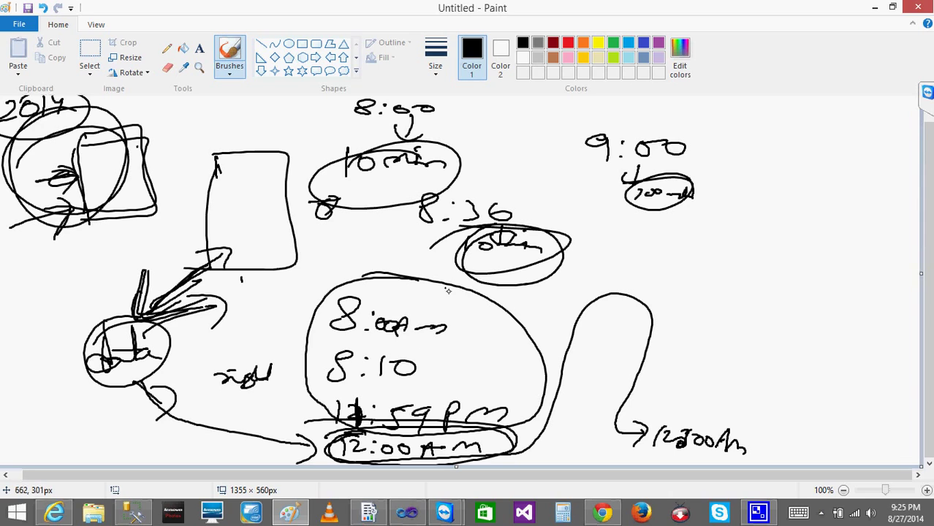
Write "Cache" and 8:00 AM beside the first 8:00, add an arrow to Cache, and circle all three
mouse_move(486, 121)
mouse_down()
mouse_move(472, 128)
mouse_move(536, 124)
mouse_up()
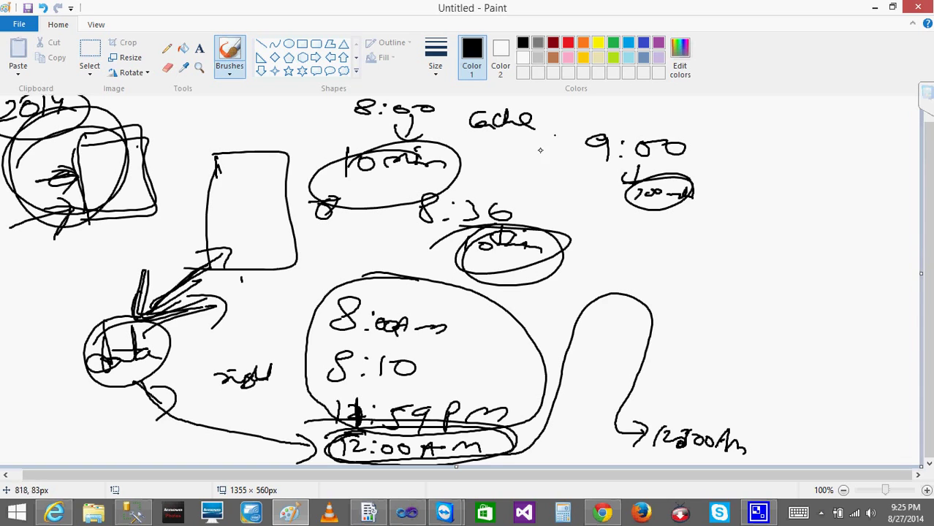
mouse_move(451, 131)
mouse_down()
mouse_move(472, 126)
mouse_move(464, 144)
mouse_up()
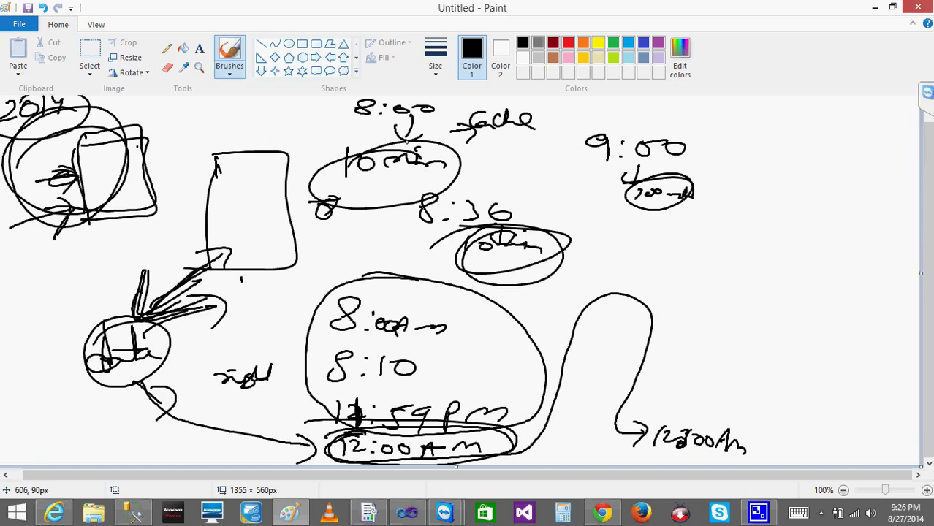
mouse_move(421, 110)
mouse_down()
mouse_move(359, 100)
mouse_move(418, 103)
mouse_up()
drag(500, 107, 534, 110)
mouse_move(562, 111)
mouse_down()
mouse_move(560, 125)
mouse_move(643, 119)
mouse_move(547, 103)
mouse_move(614, 135)
mouse_up()
click(575, 115)
click(576, 123)
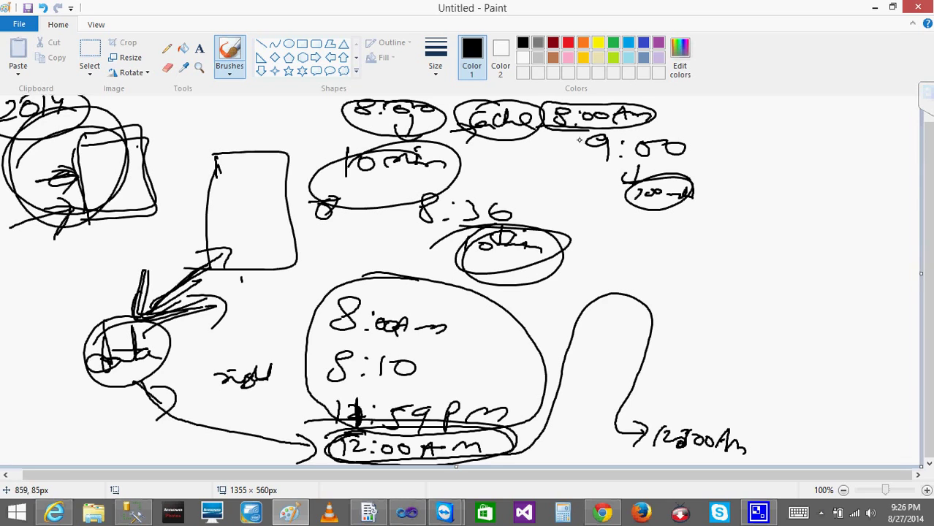
Point an arrow at the circled 8:00, write and circle "8 Pm" below "10 min", and mark 8:00 and Cache again
mouse_move(288, 123)
mouse_down()
mouse_move(345, 108)
mouse_move(326, 133)
mouse_up()
mouse_move(349, 234)
mouse_down()
mouse_move(388, 245)
mouse_move(401, 227)
mouse_move(360, 258)
mouse_up()
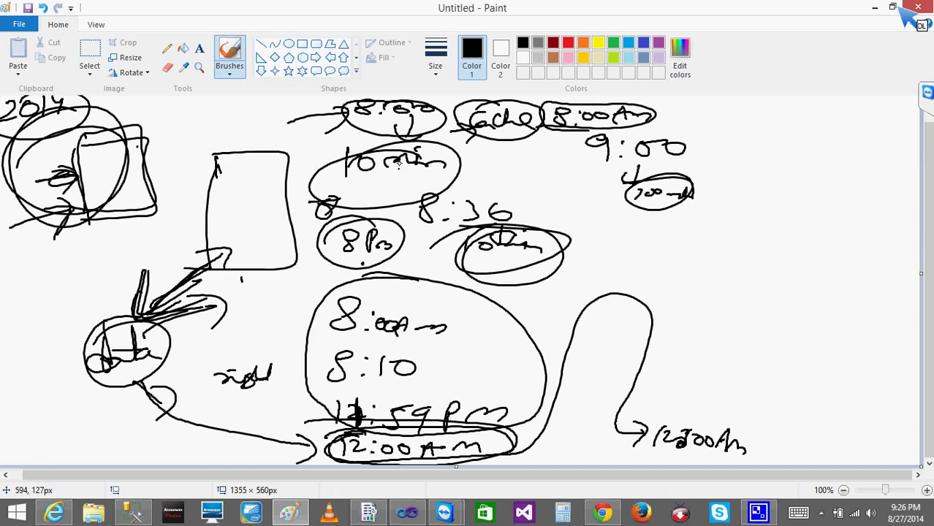
mouse_move(406, 105)
mouse_down()
mouse_move(403, 140)
mouse_move(401, 99)
mouse_up()
mouse_move(431, 129)
mouse_down()
mouse_move(458, 129)
mouse_move(461, 111)
mouse_move(468, 144)
mouse_move(479, 114)
mouse_move(504, 119)
mouse_move(467, 111)
mouse_move(513, 104)
mouse_up()
key(super+d)
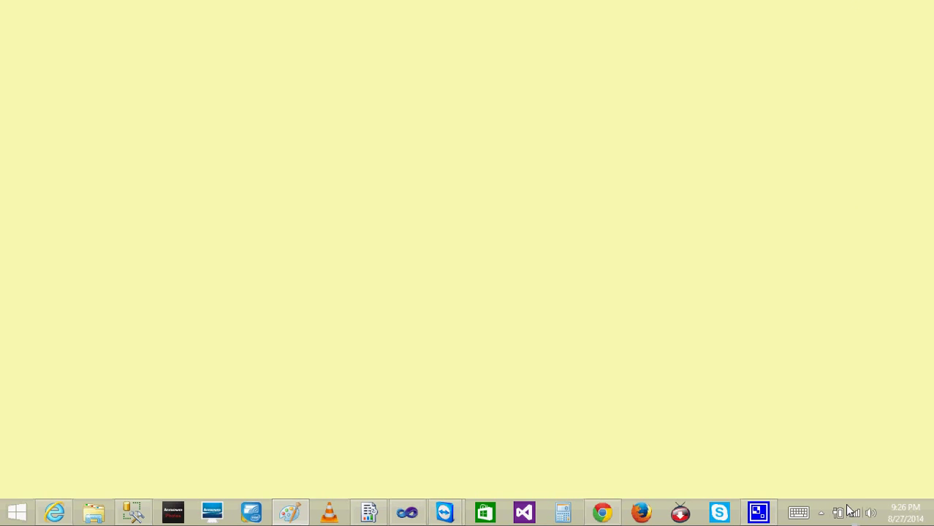
click(821, 514)
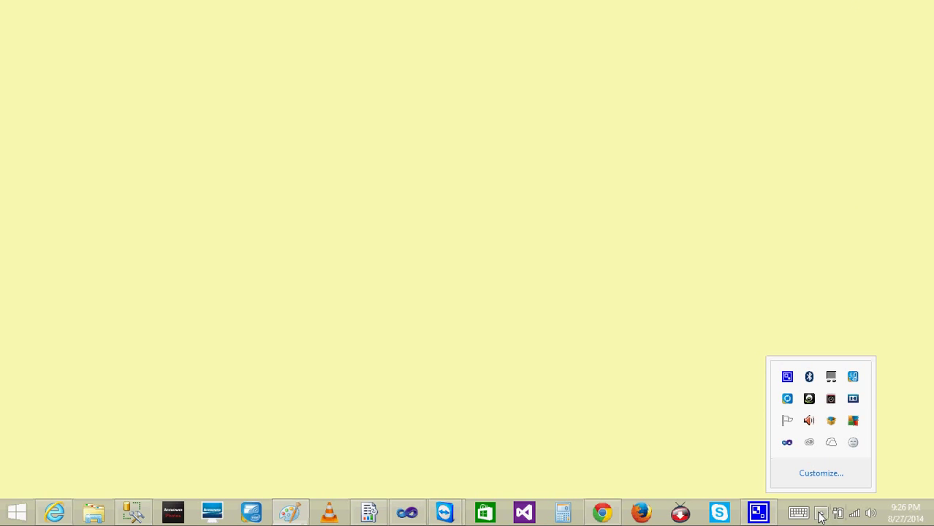
right_click(788, 377)
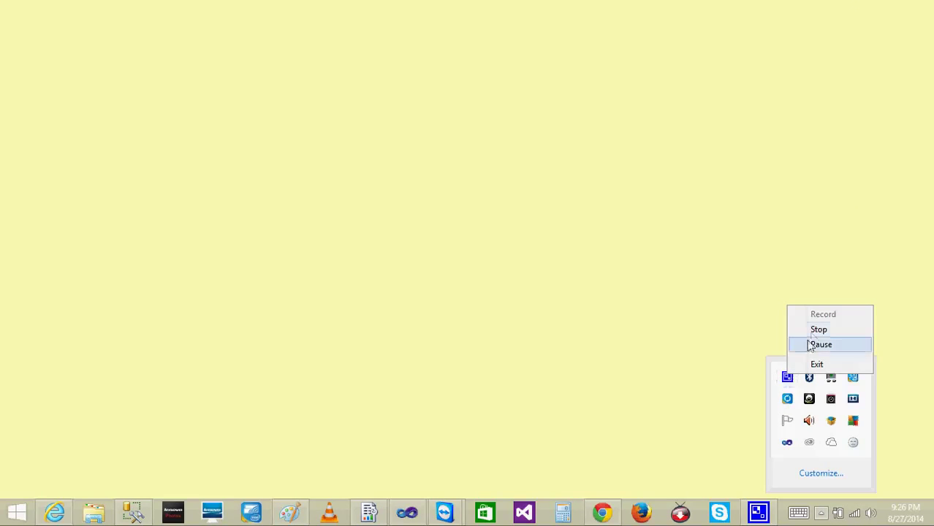